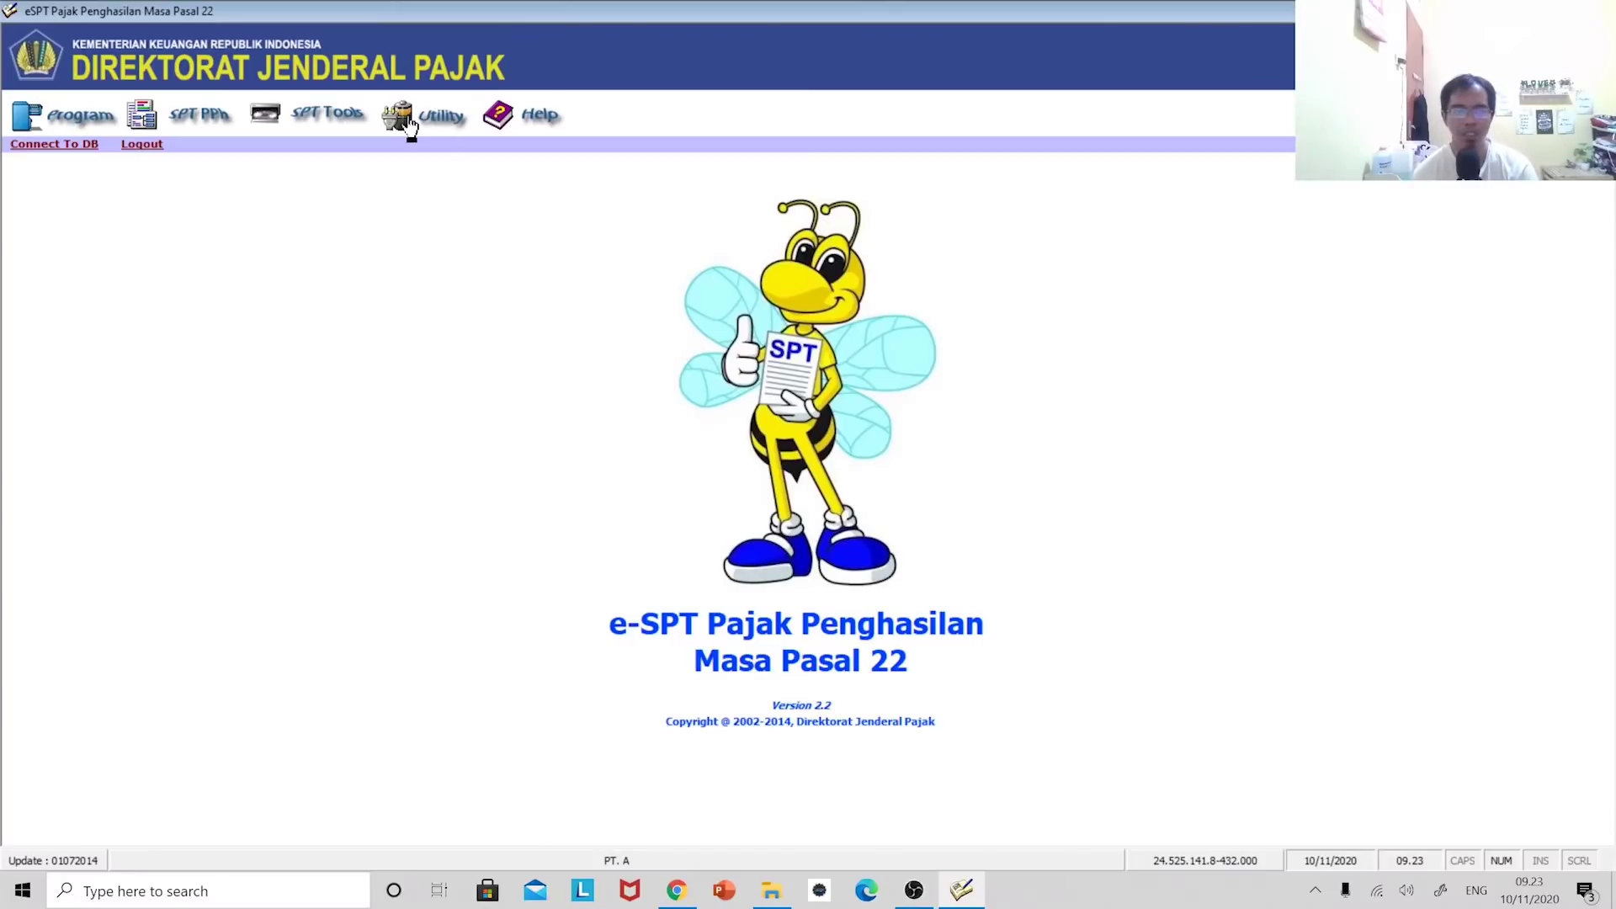
- Look through the Utility menu without choosing anything, then open Help > Content
left_click(433, 118)
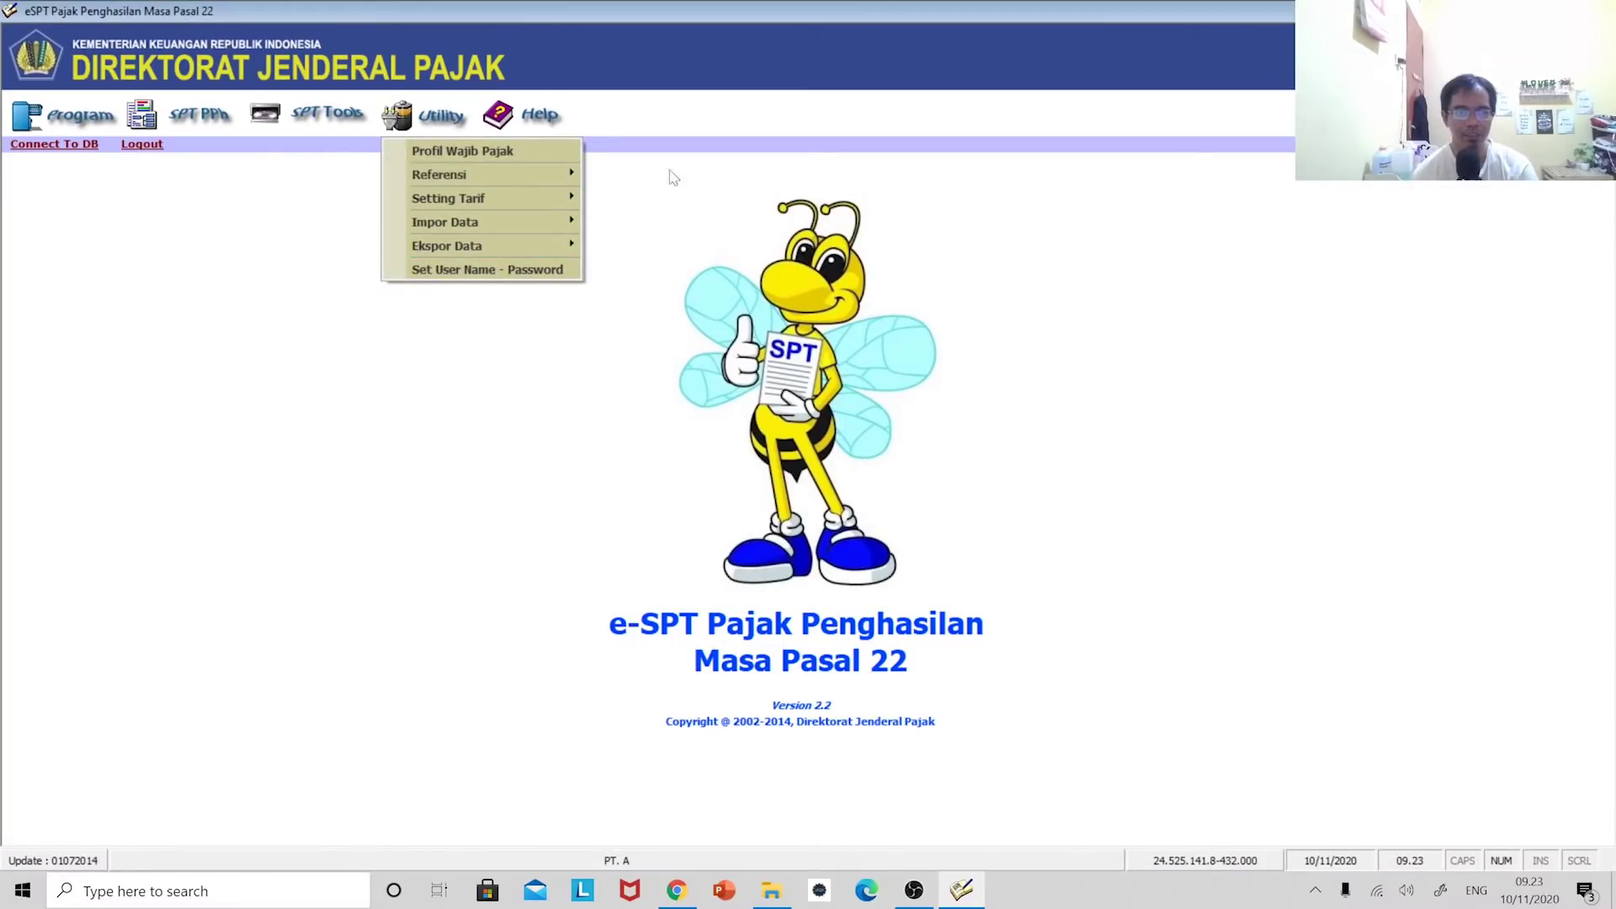
left_click(669, 217)
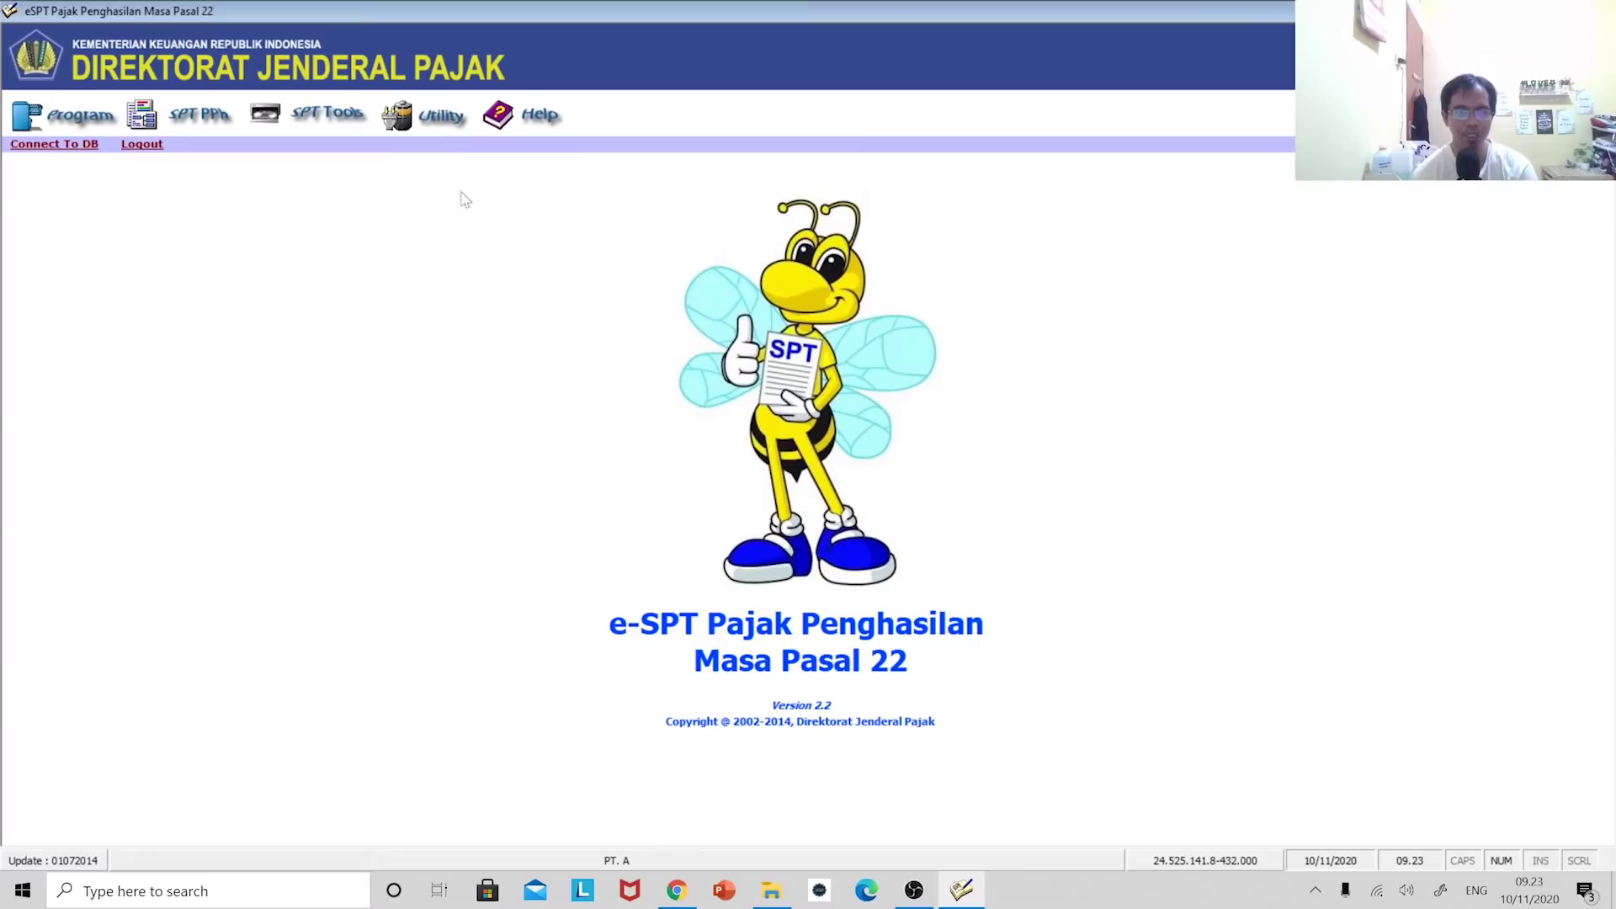
left_click(543, 118)
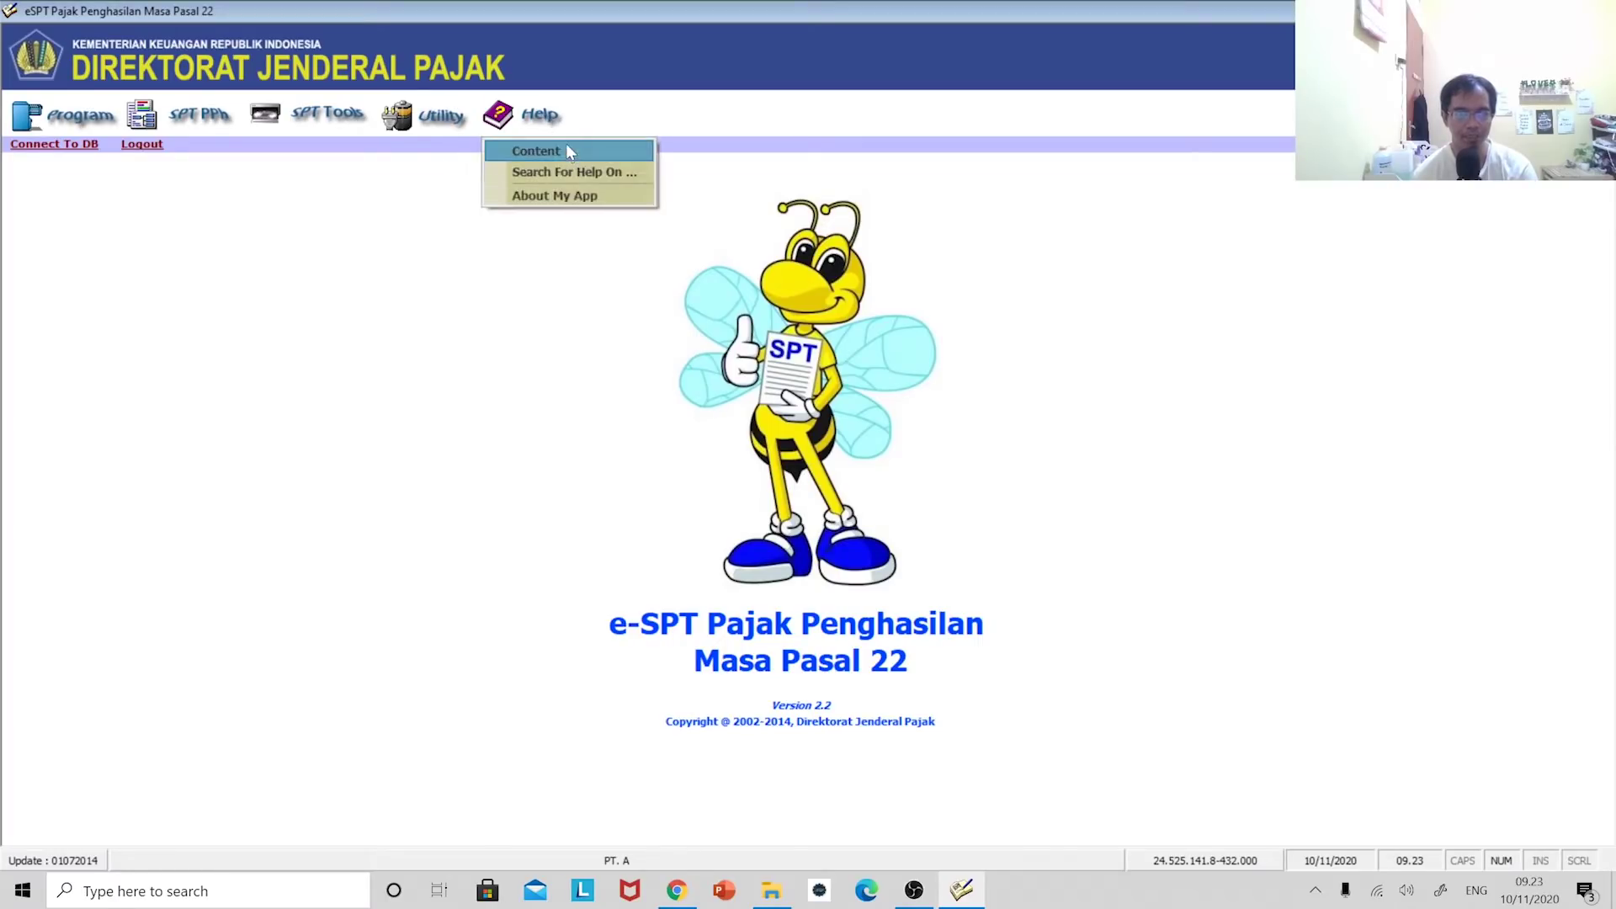
left_click(562, 150)
- Browse the Menu SPT PPh and Bukti Pemungutan import-slip help topics, then close the help window
left_click(191, 222)
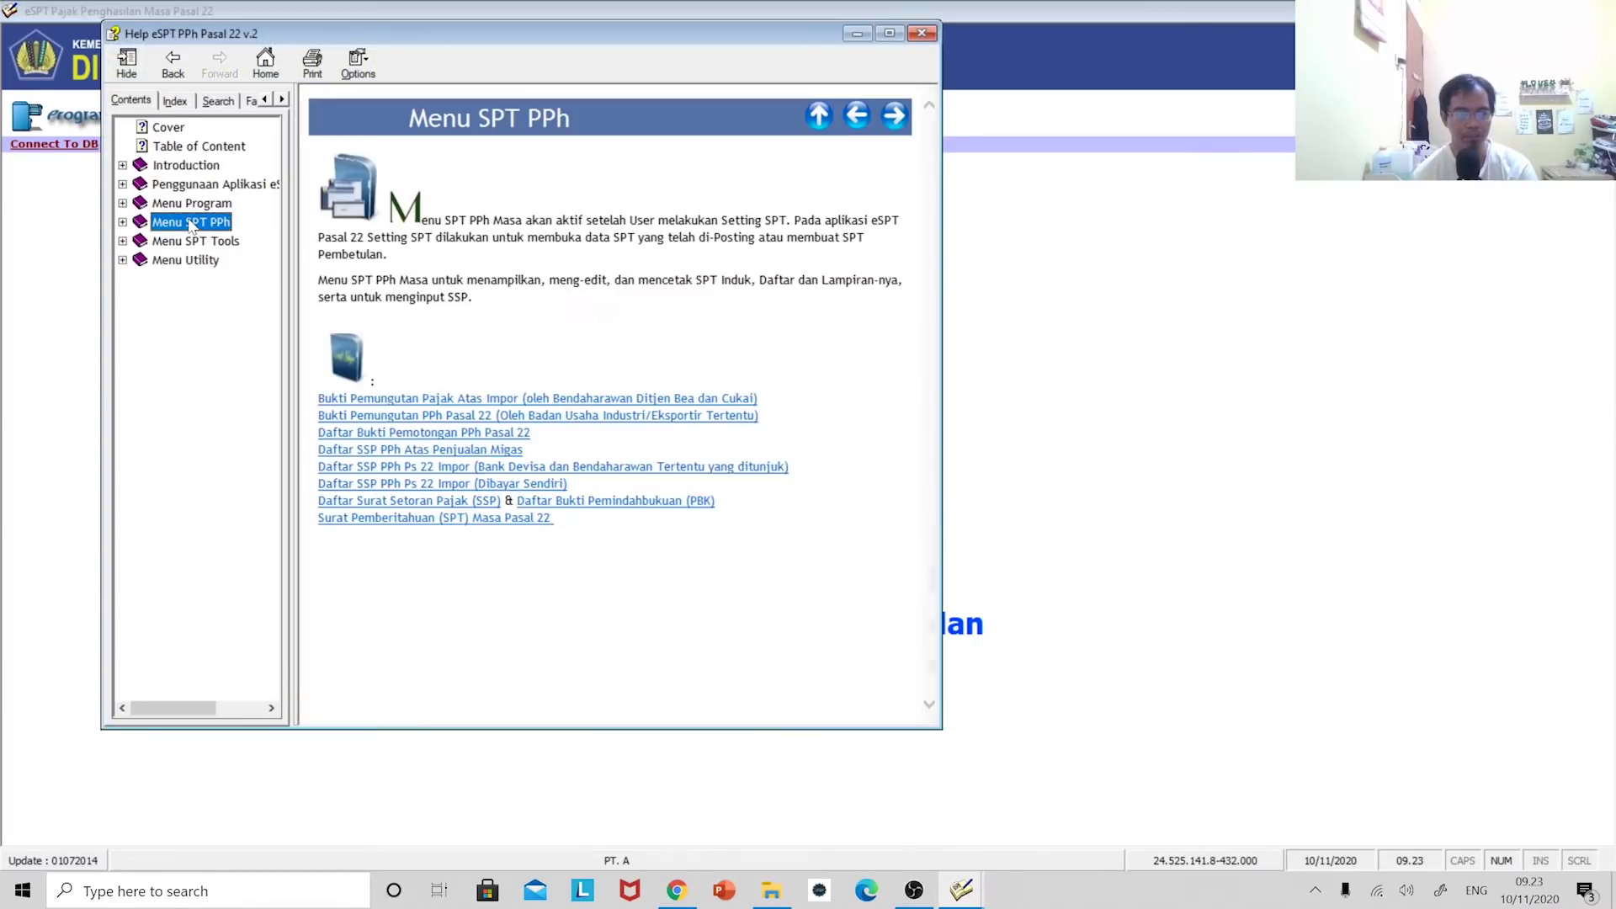
left_click(202, 263)
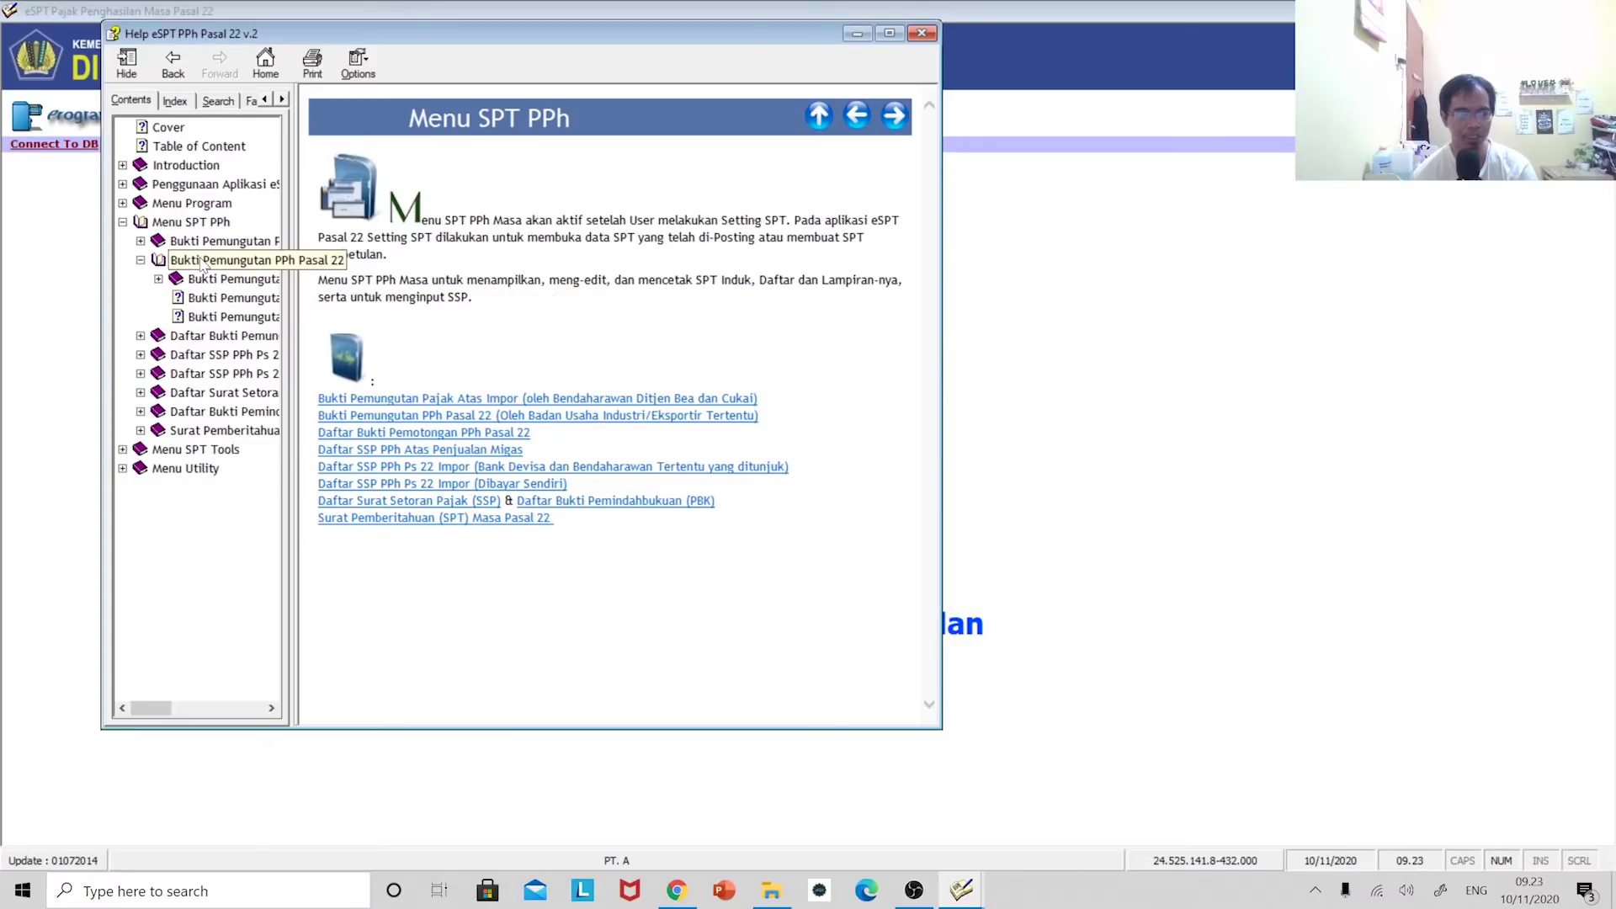
left_click(217, 243)
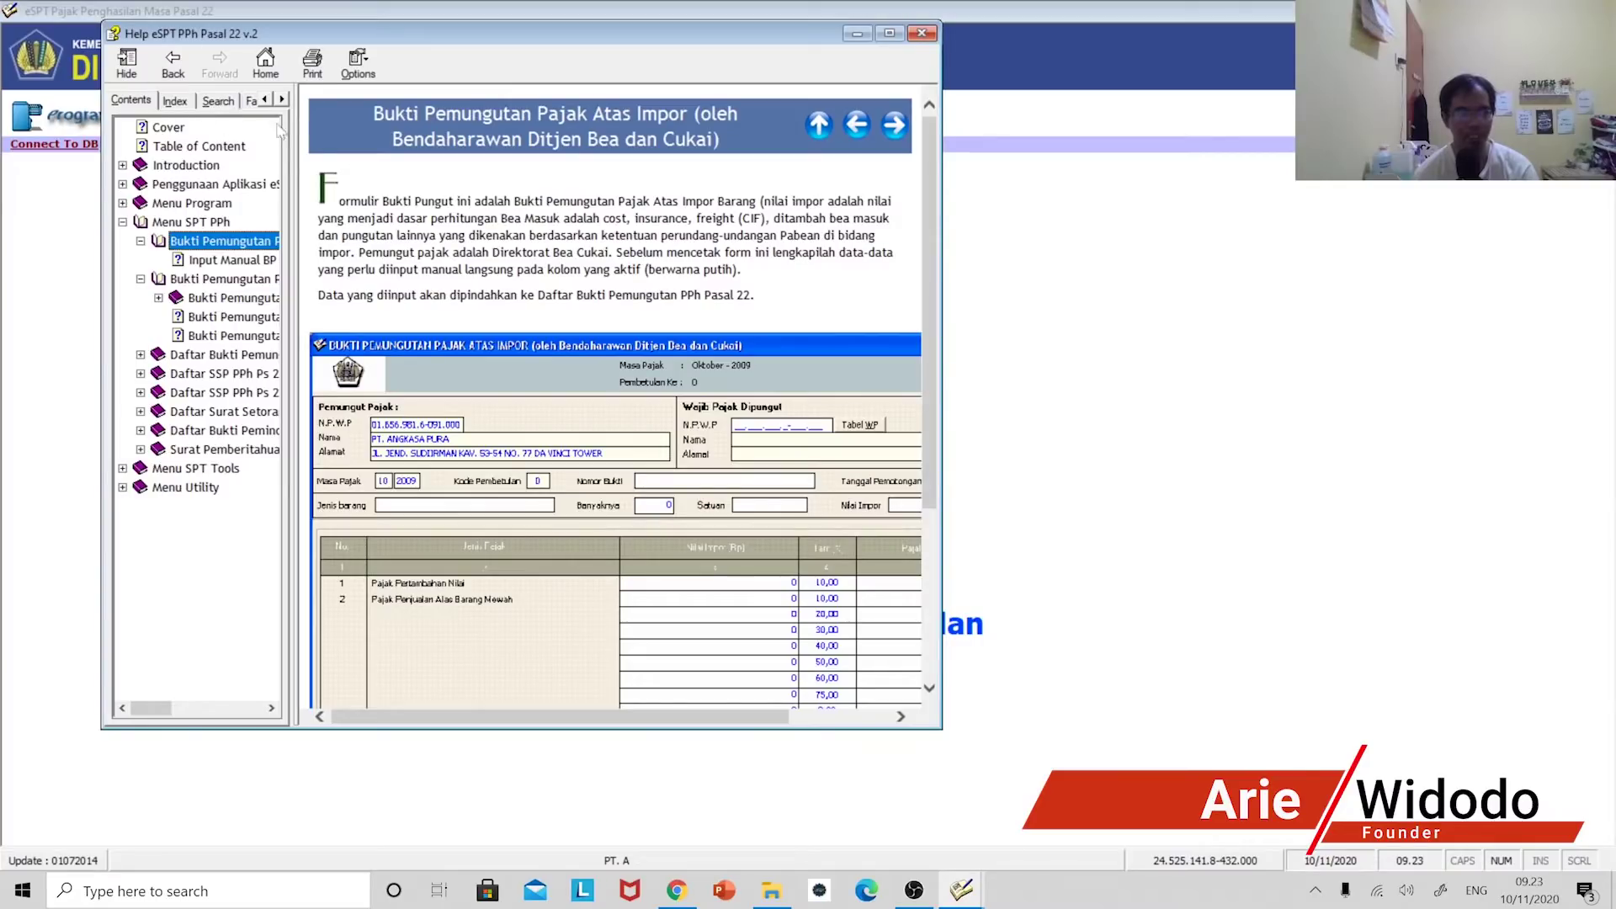
left_click(922, 33)
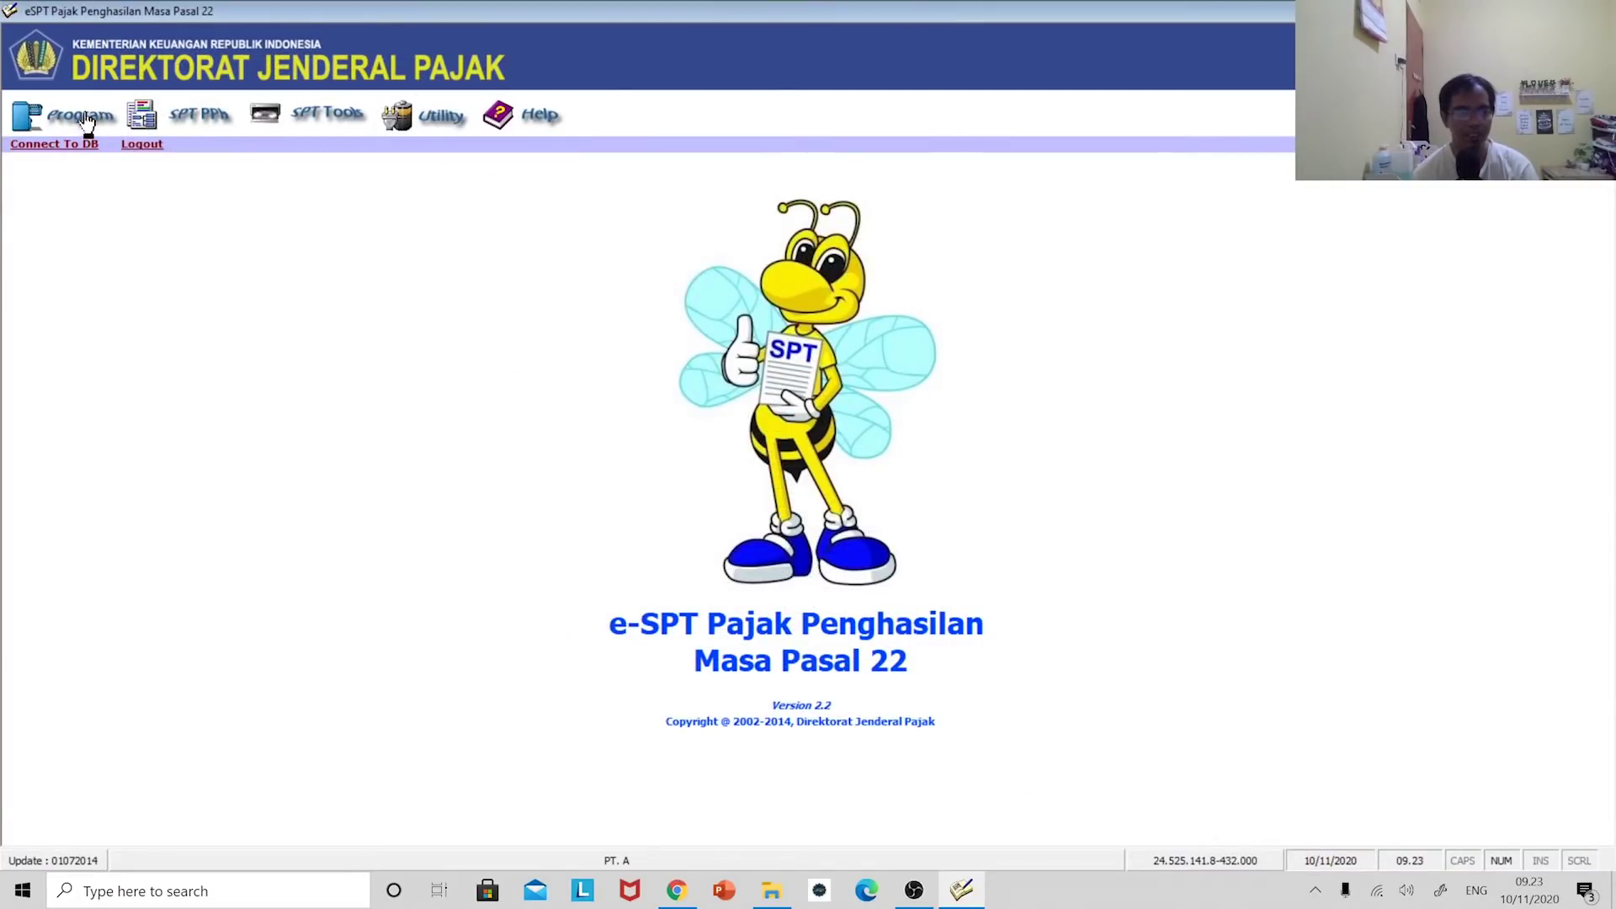
- Look through the SPT maintenance and reporting menu without choosing anything
left_click(334, 113)
left_click(229, 122)
left_click(362, 123)
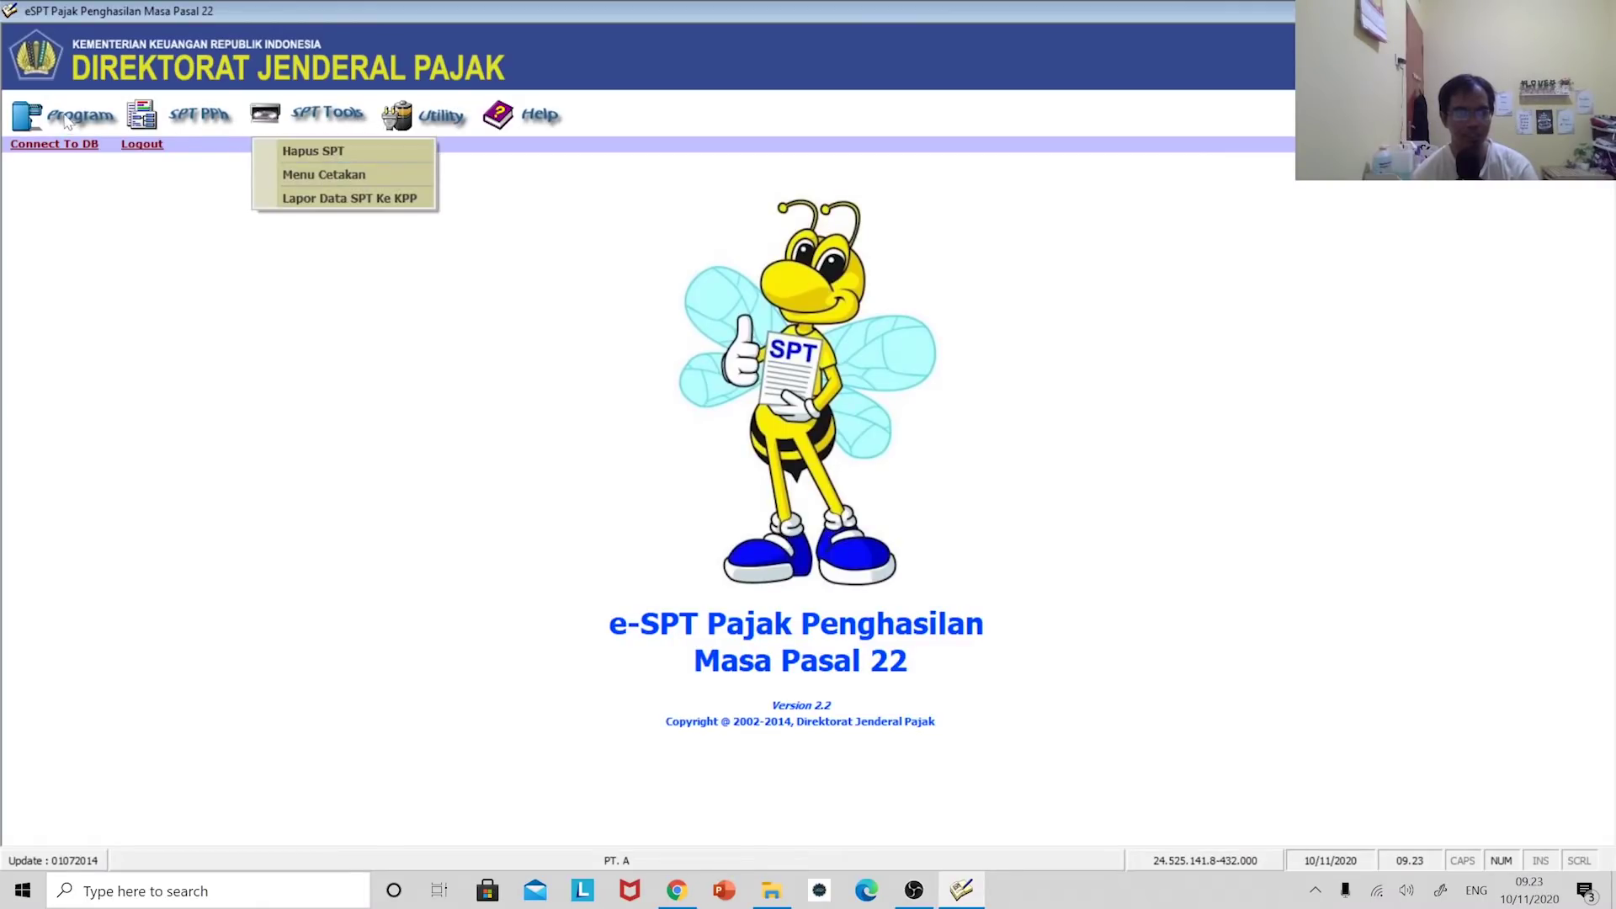
left_click(235, 134)
- Create a new SPT for November 2020 via Buat SPT Baru and acknowledge the confirmation
left_click(60, 125)
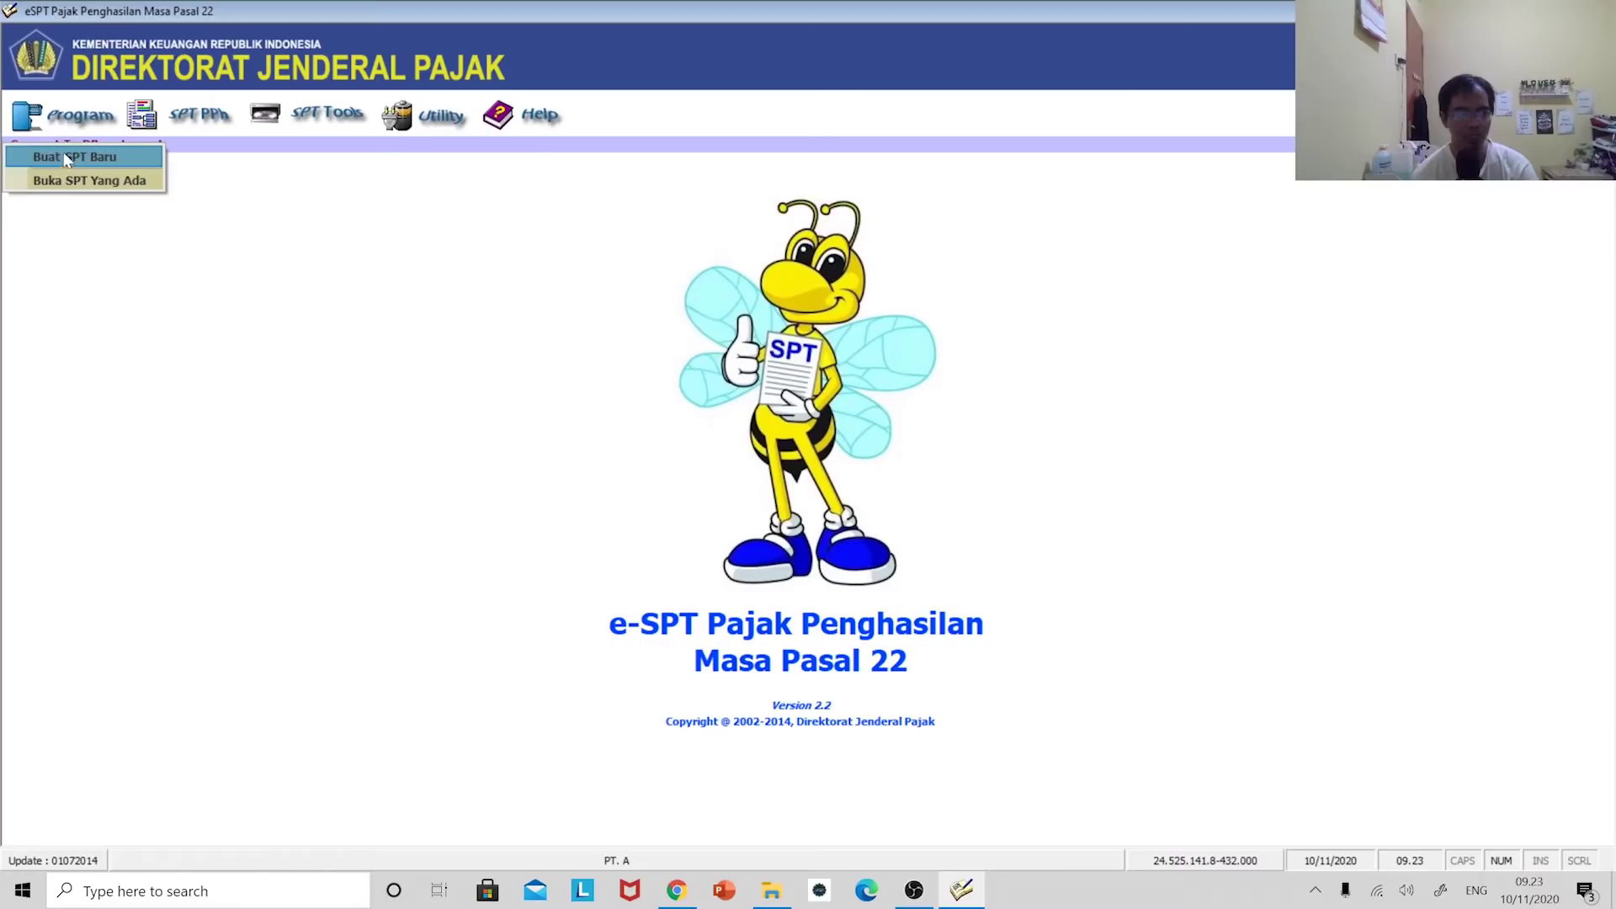
left_click(89, 159)
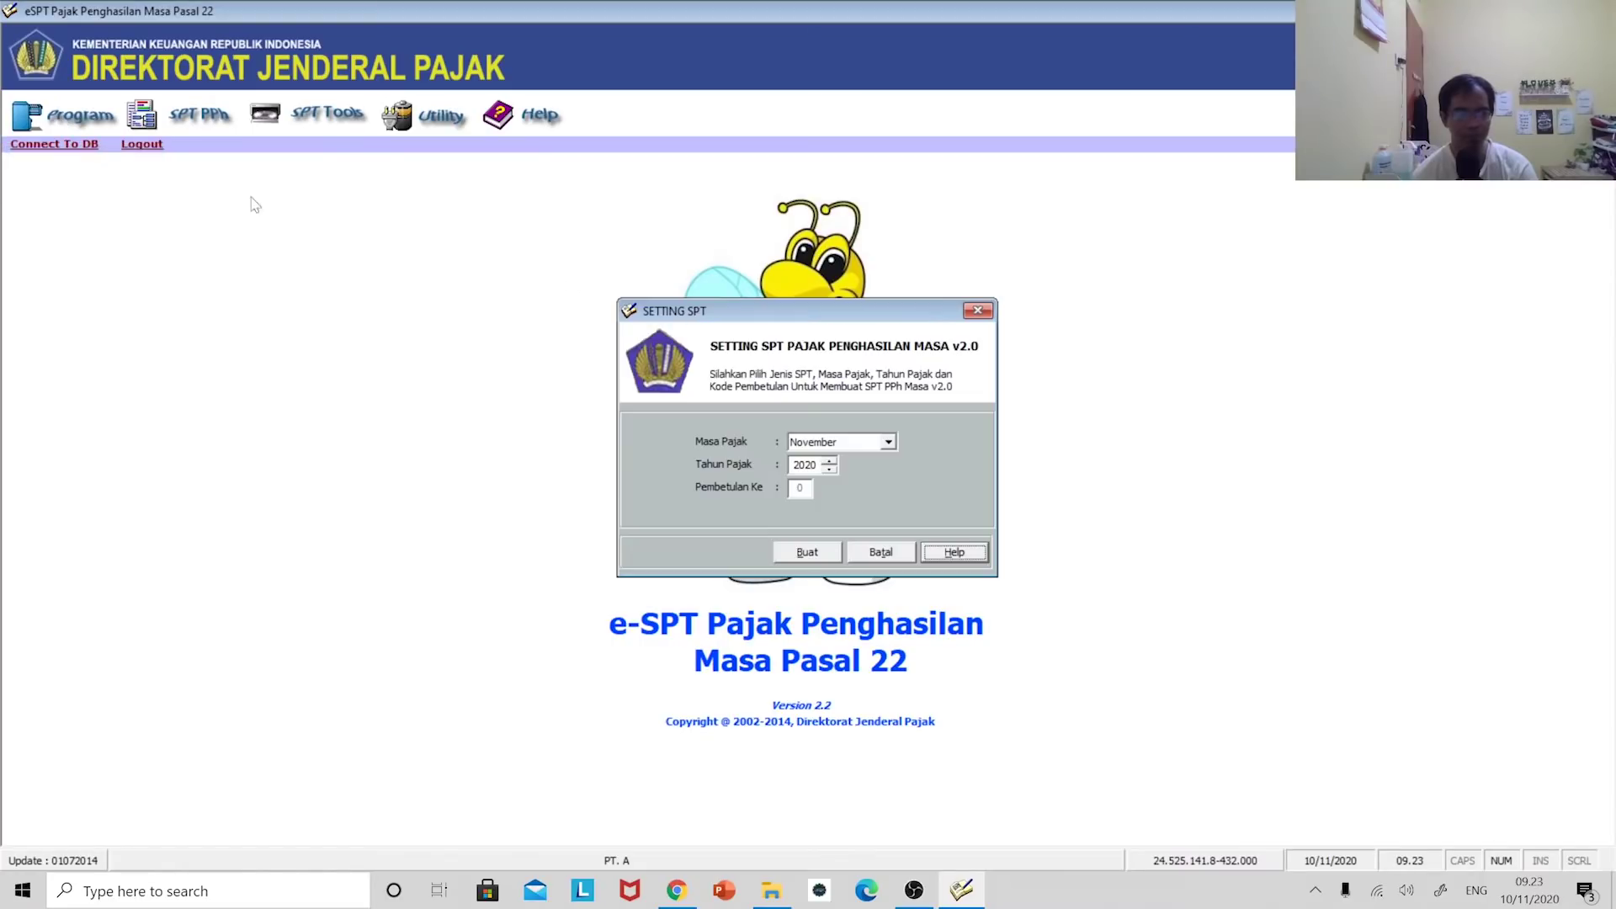
left_click(805, 553)
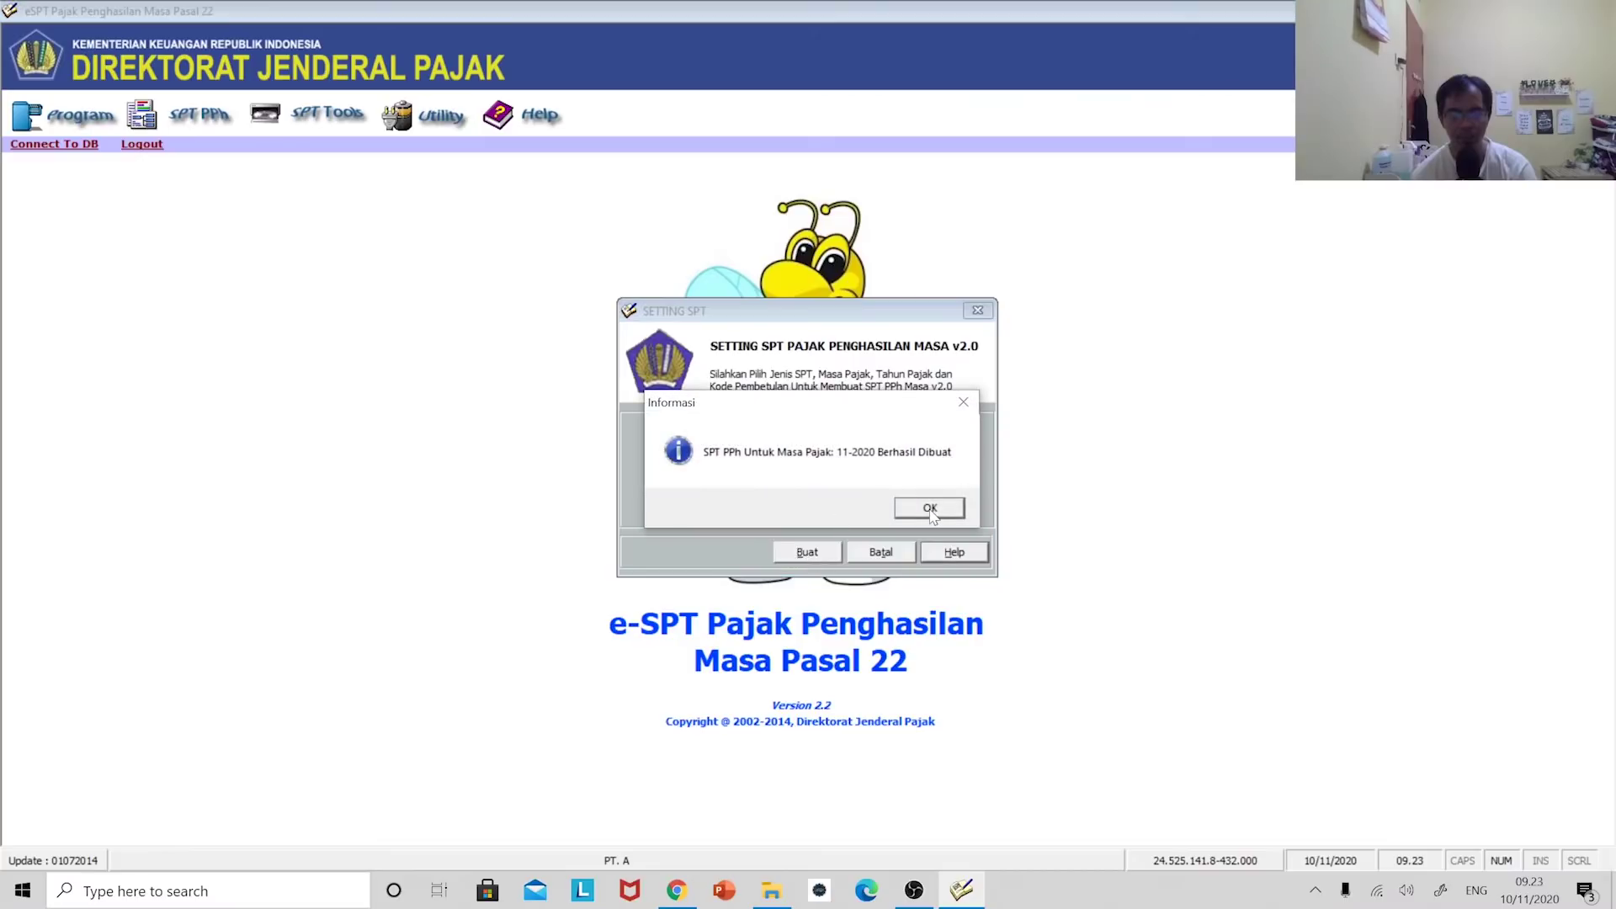
left_click(930, 509)
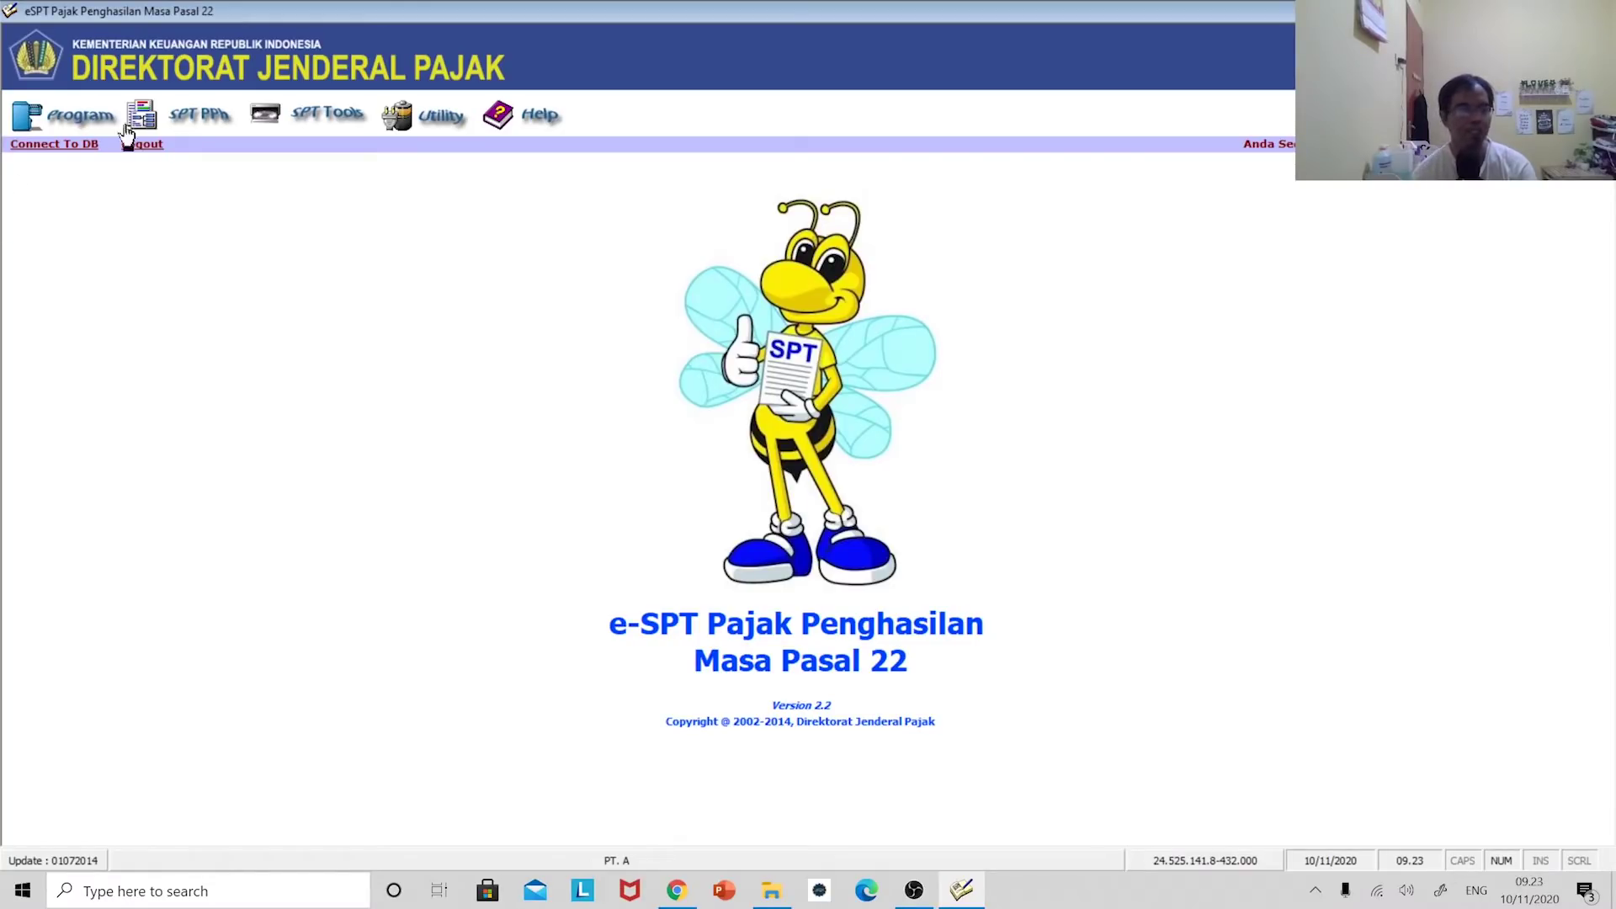
- Open the Bukti Pungut PPh Pasal 22 (Untuk Industri/Eksportir Tertentu) form, slip 000001/PPH22
left_click(199, 115)
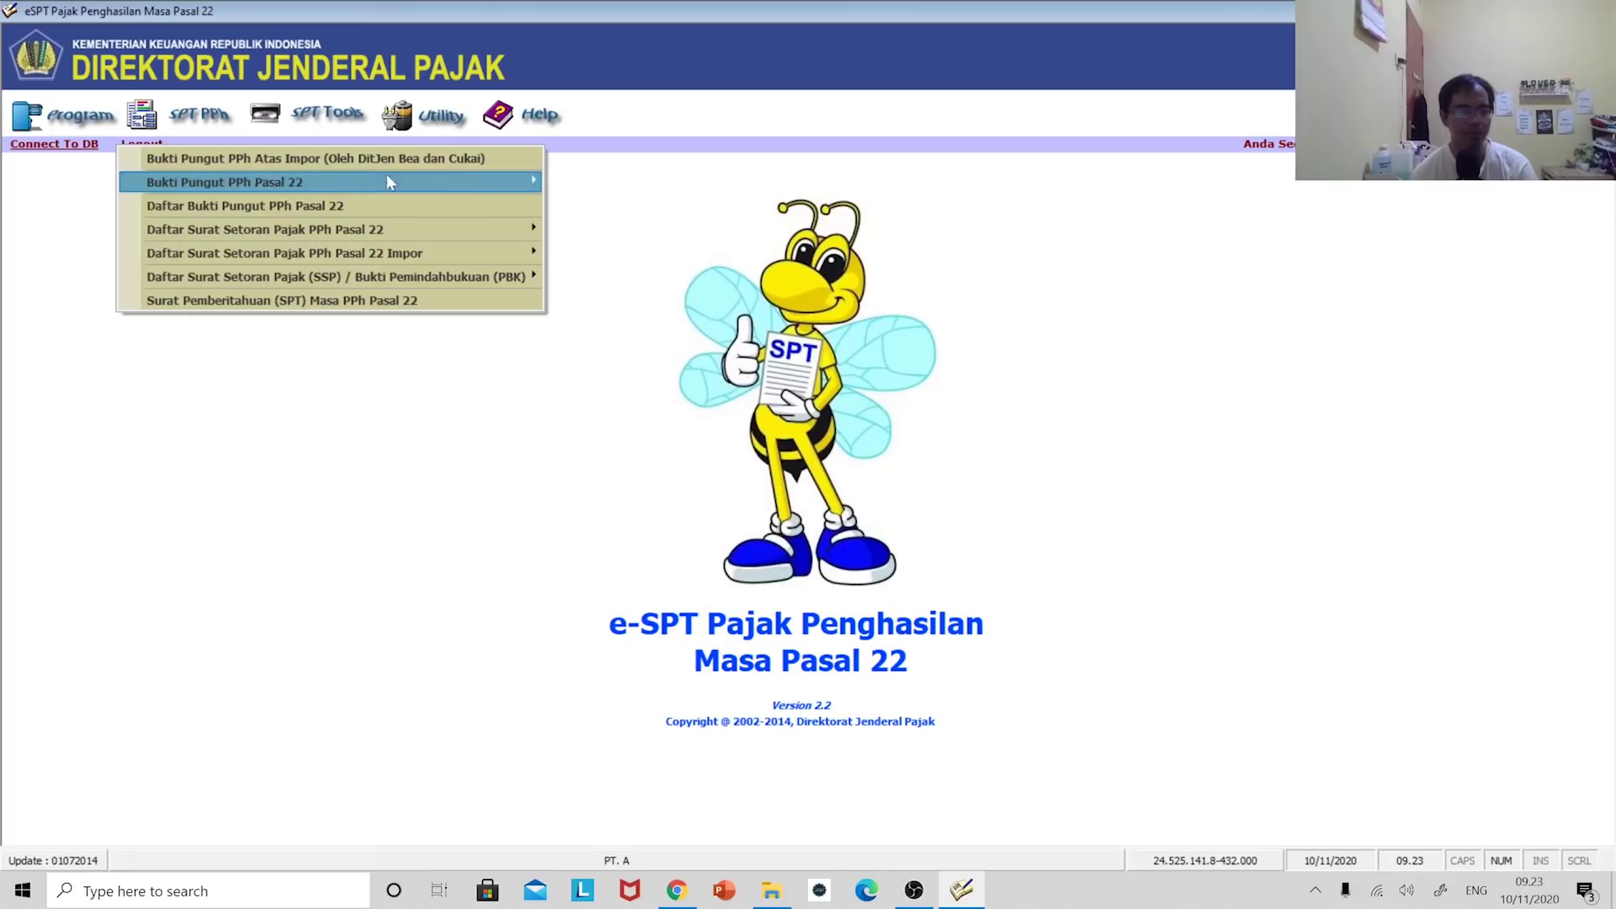
mouse_move(517, 181)
mouse_move(133, 191)
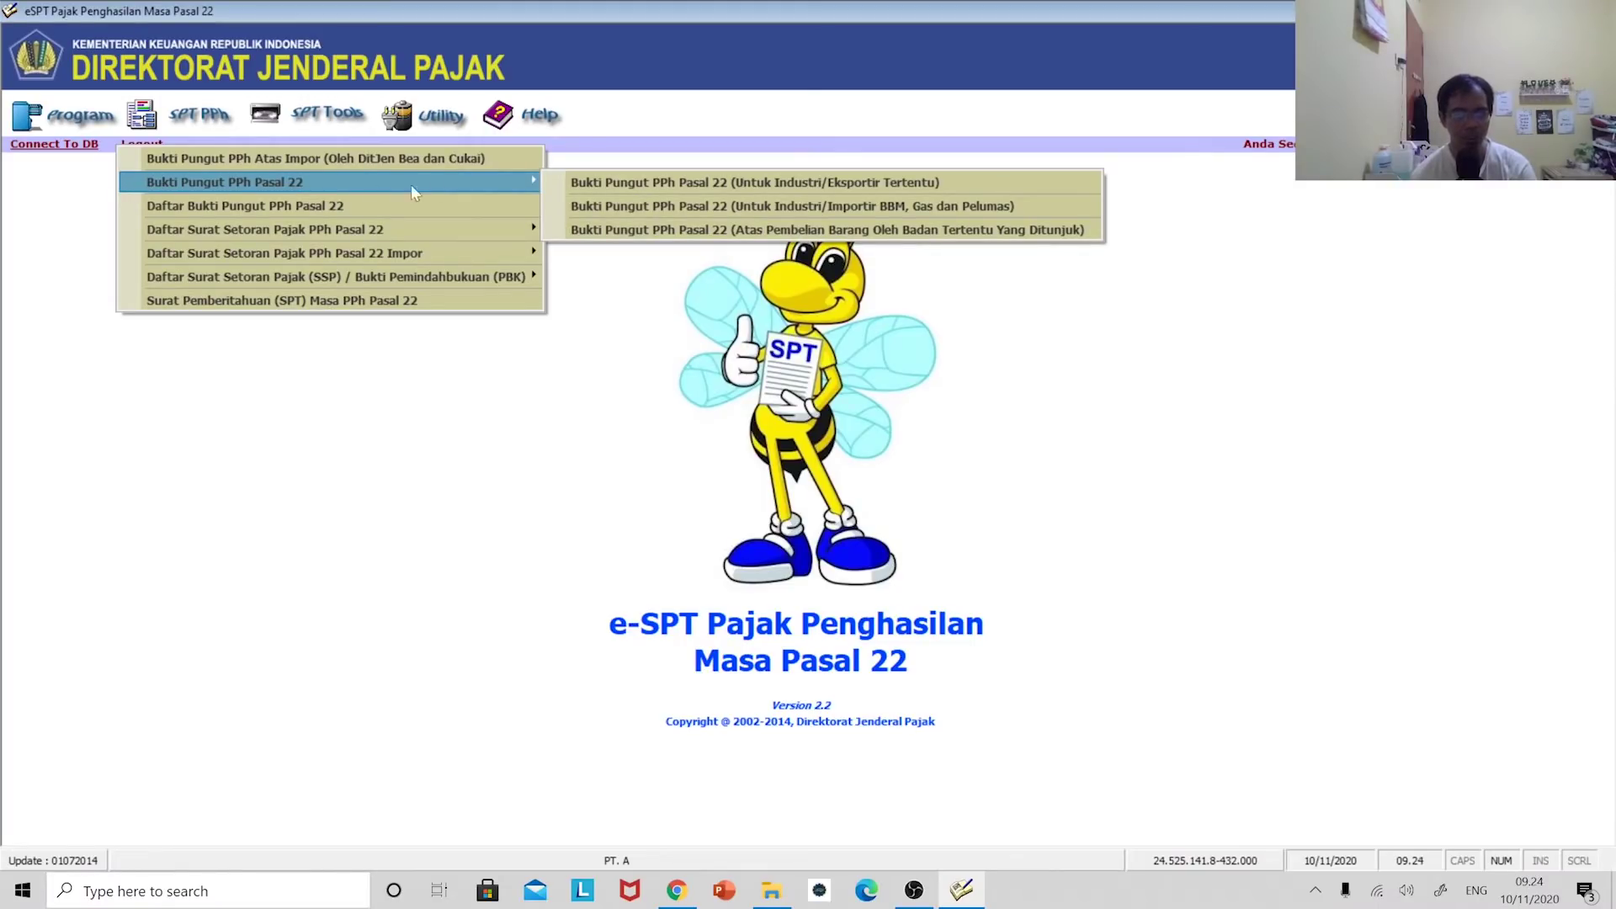
left_click(634, 184)
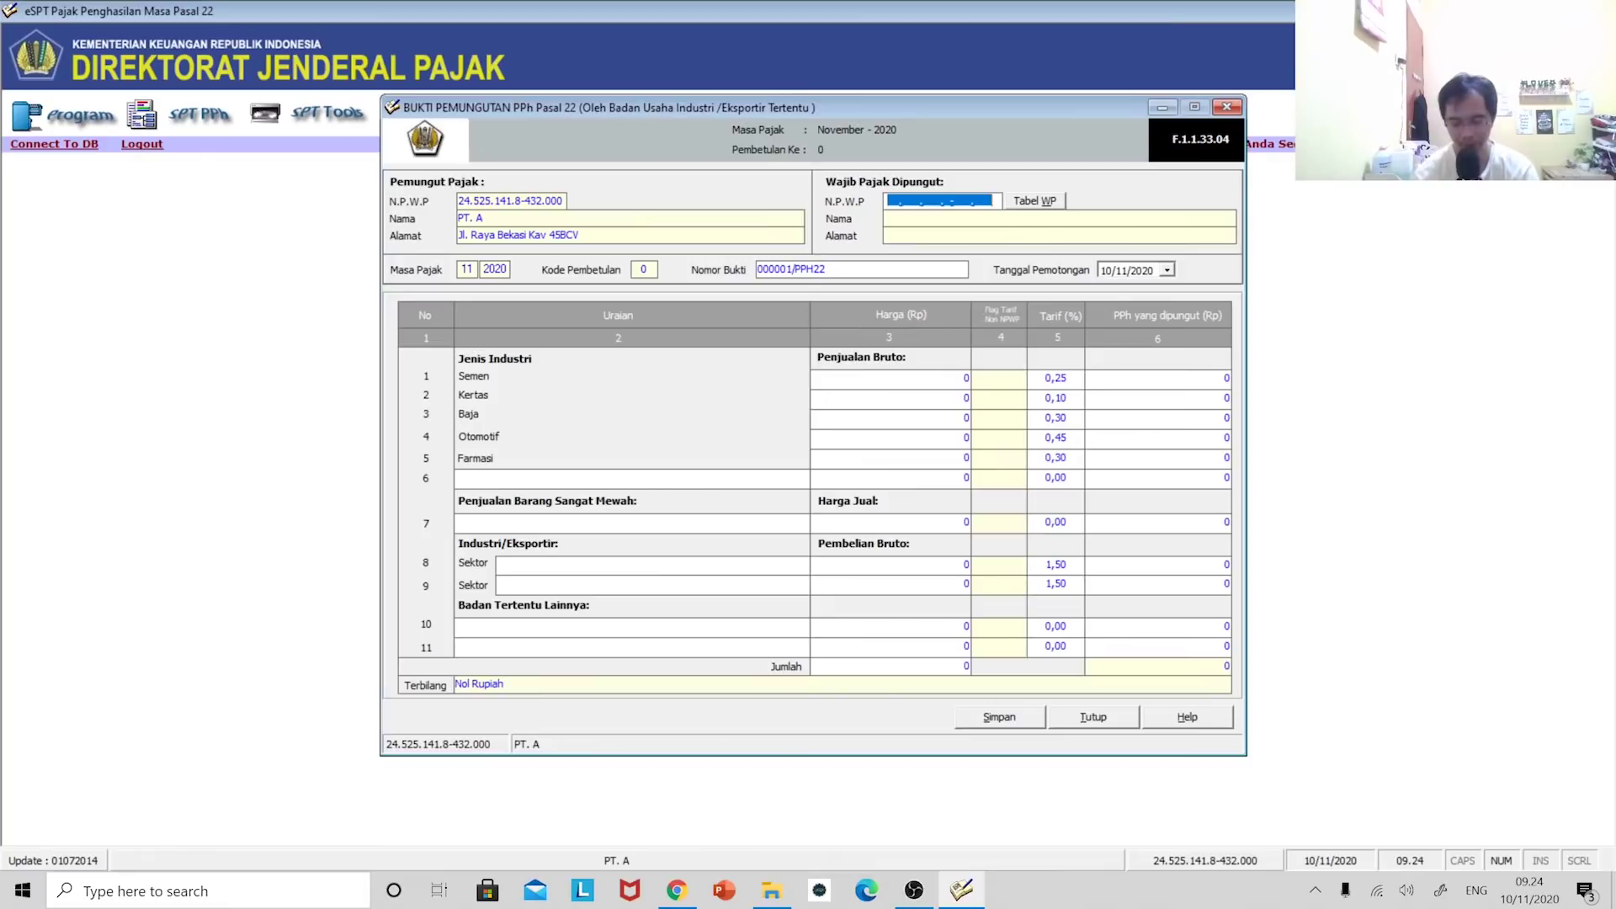
- Enter the all-zero NPWP and the withheld taxpayer's name on the slip
type("000000000000")
type("000.000.0-000.000")
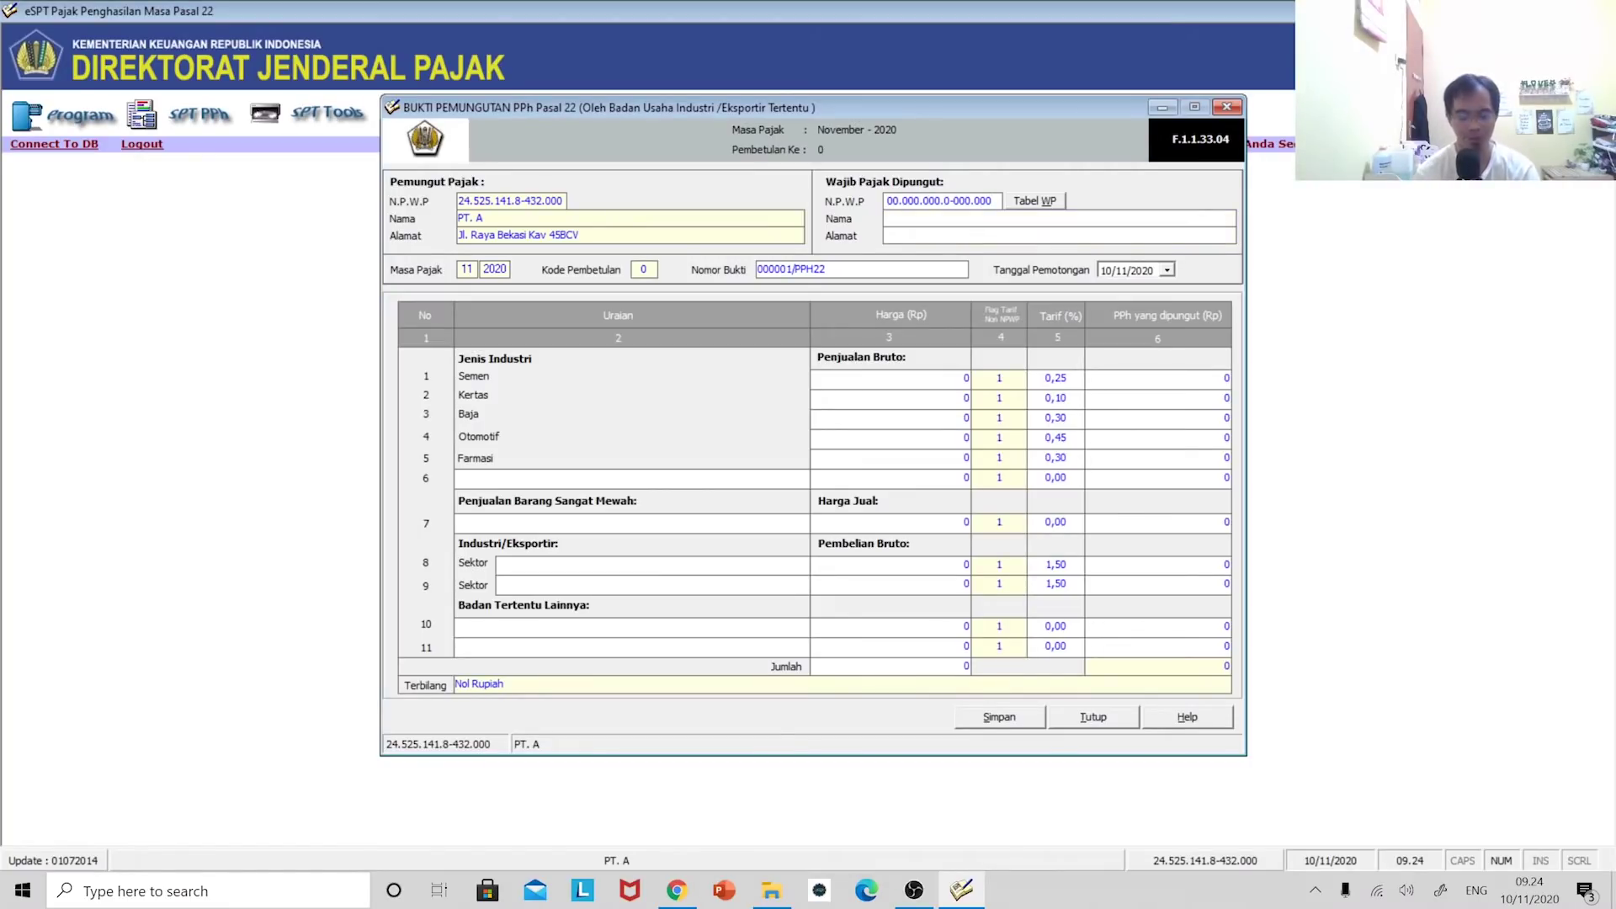
type("T")
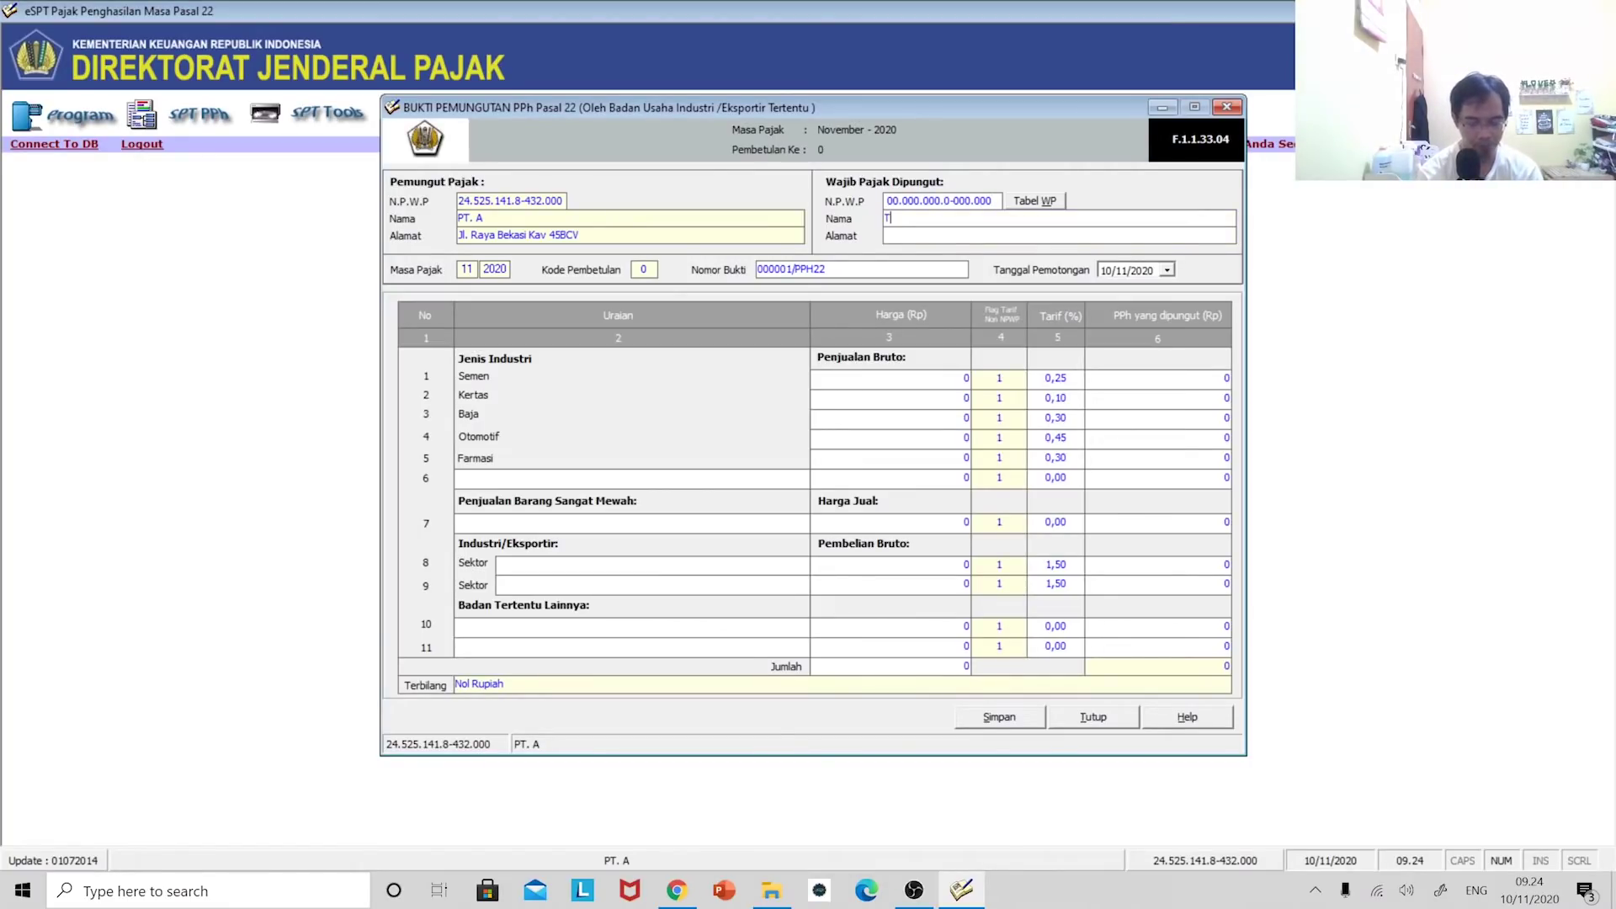
key("BackSpace")
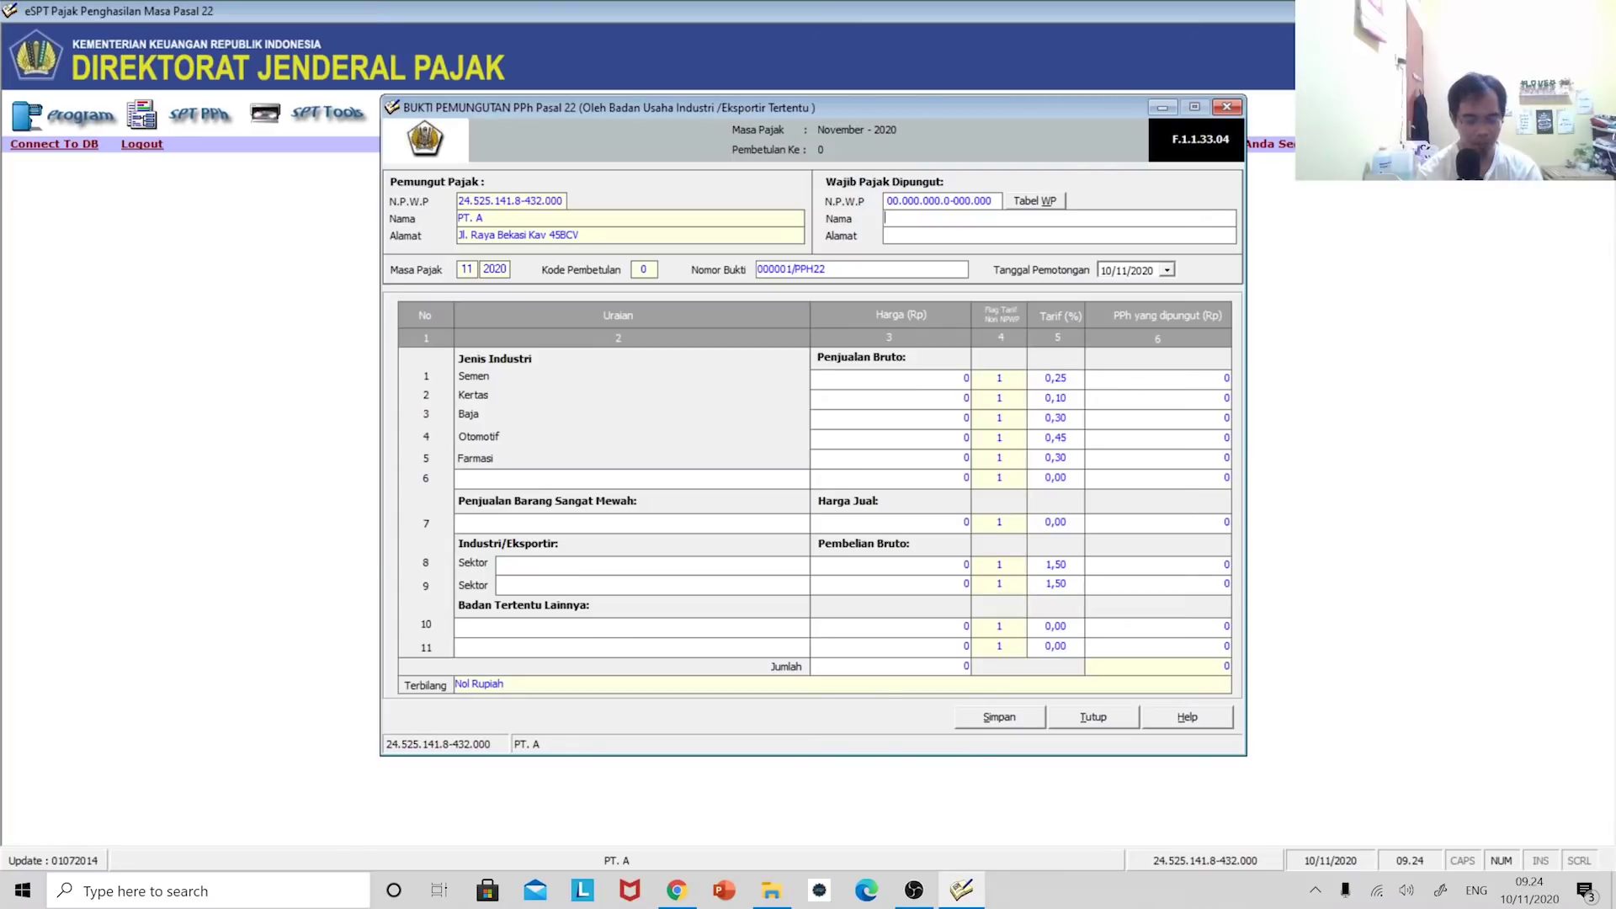
type("ANDI")
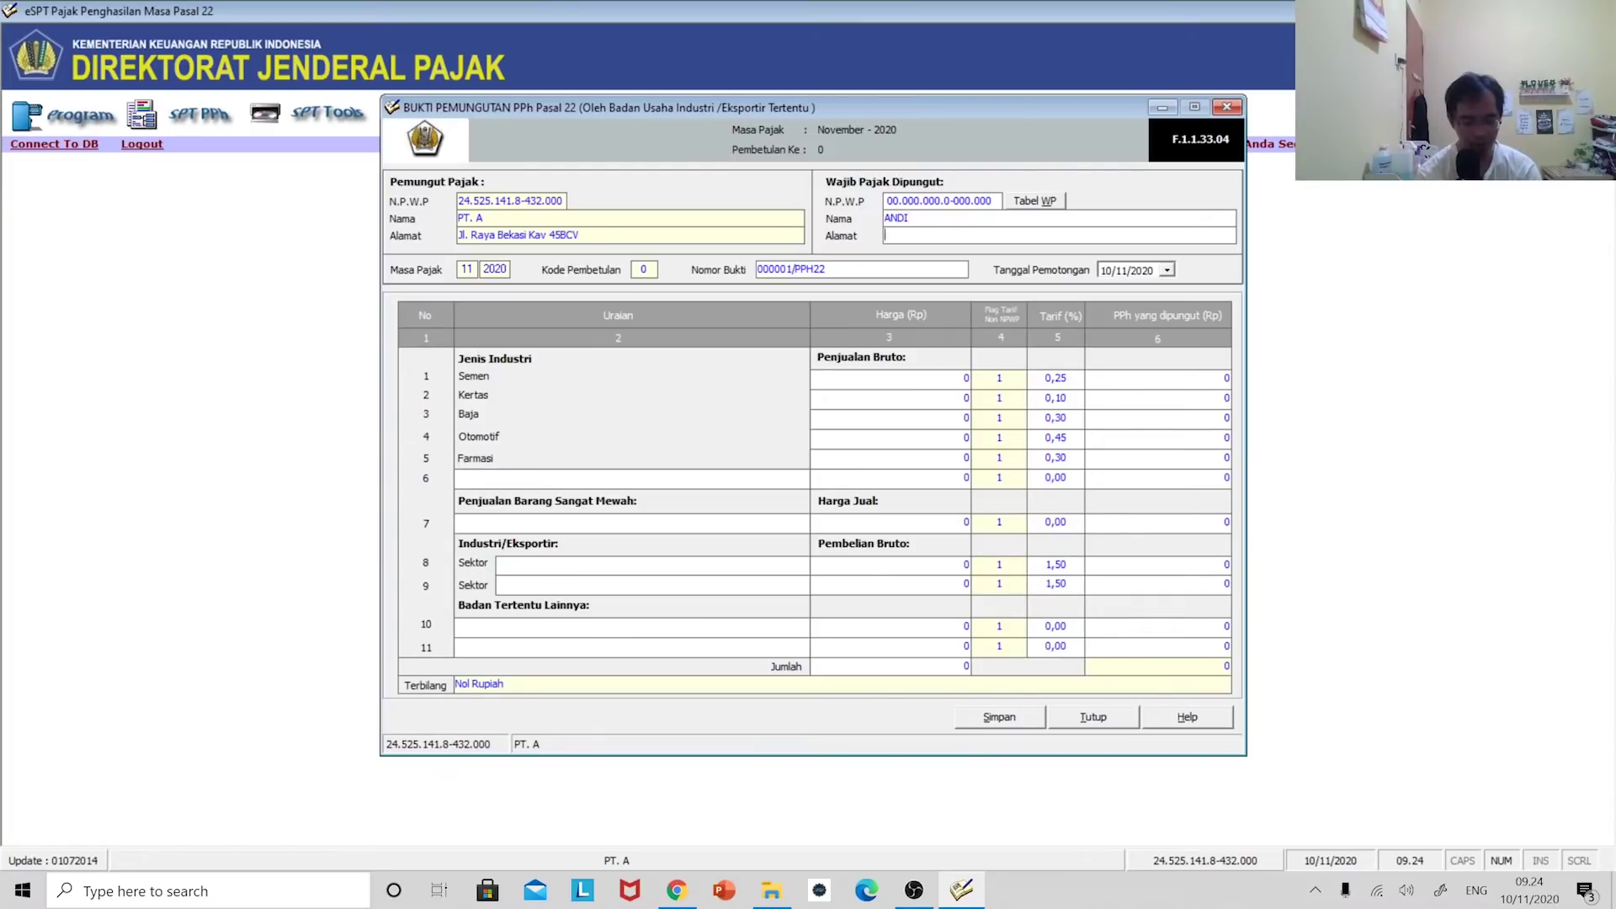
type("JAKARTA")
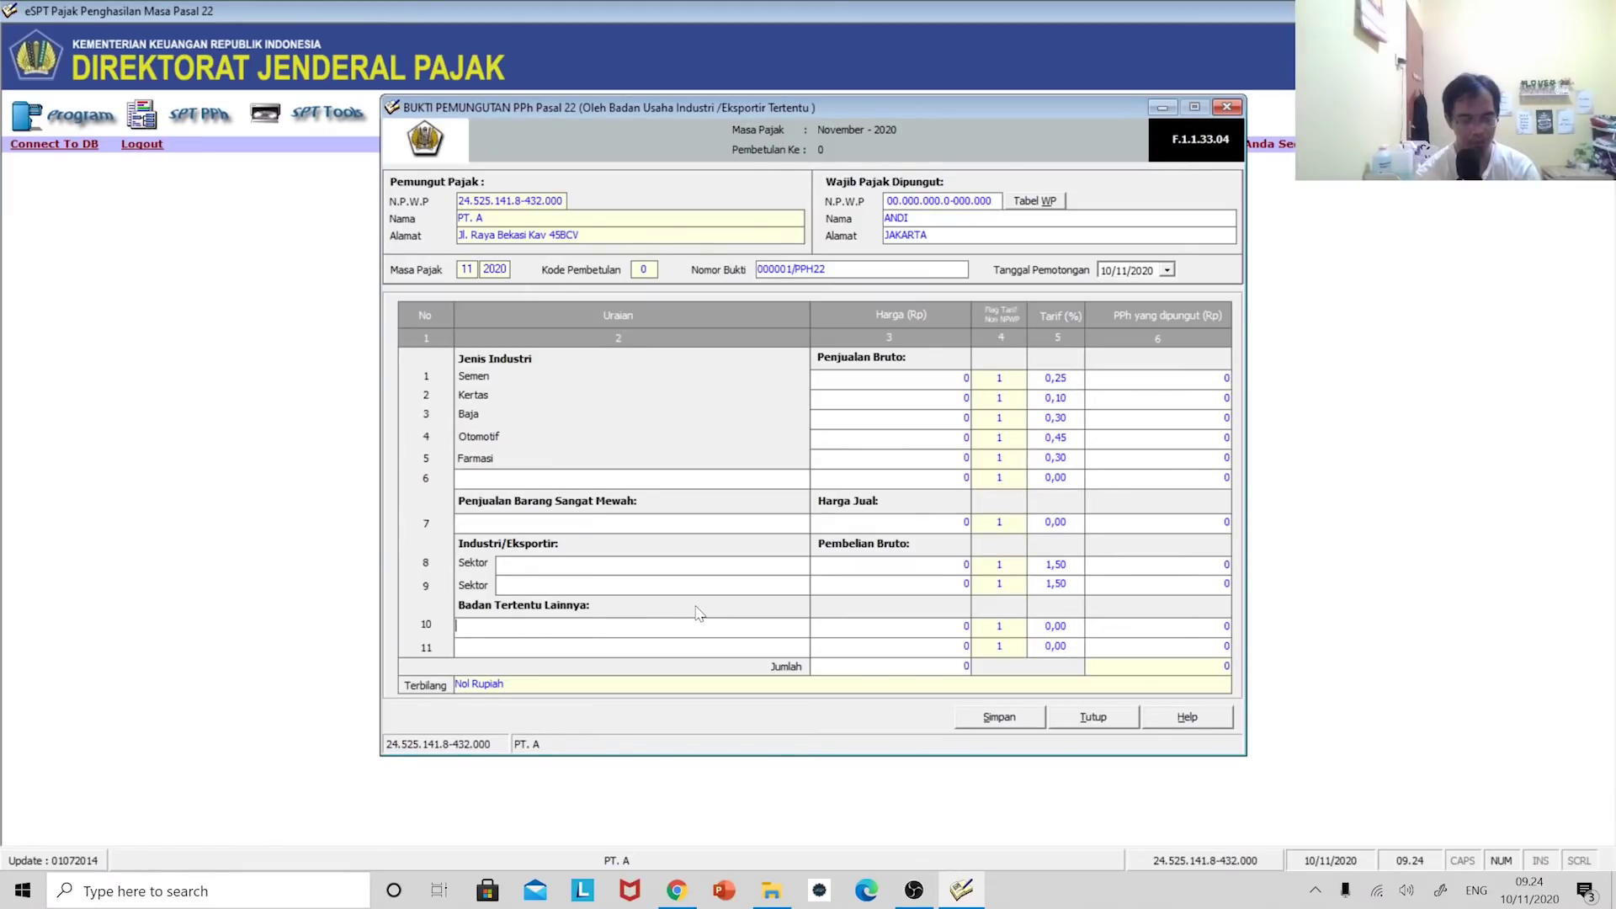
- Fill row 10 as PEMBELIAN PERTANIAN at 100.000.000 with a 0,25% rate, giving 500.000 PPh
type("PEMBELIAN")
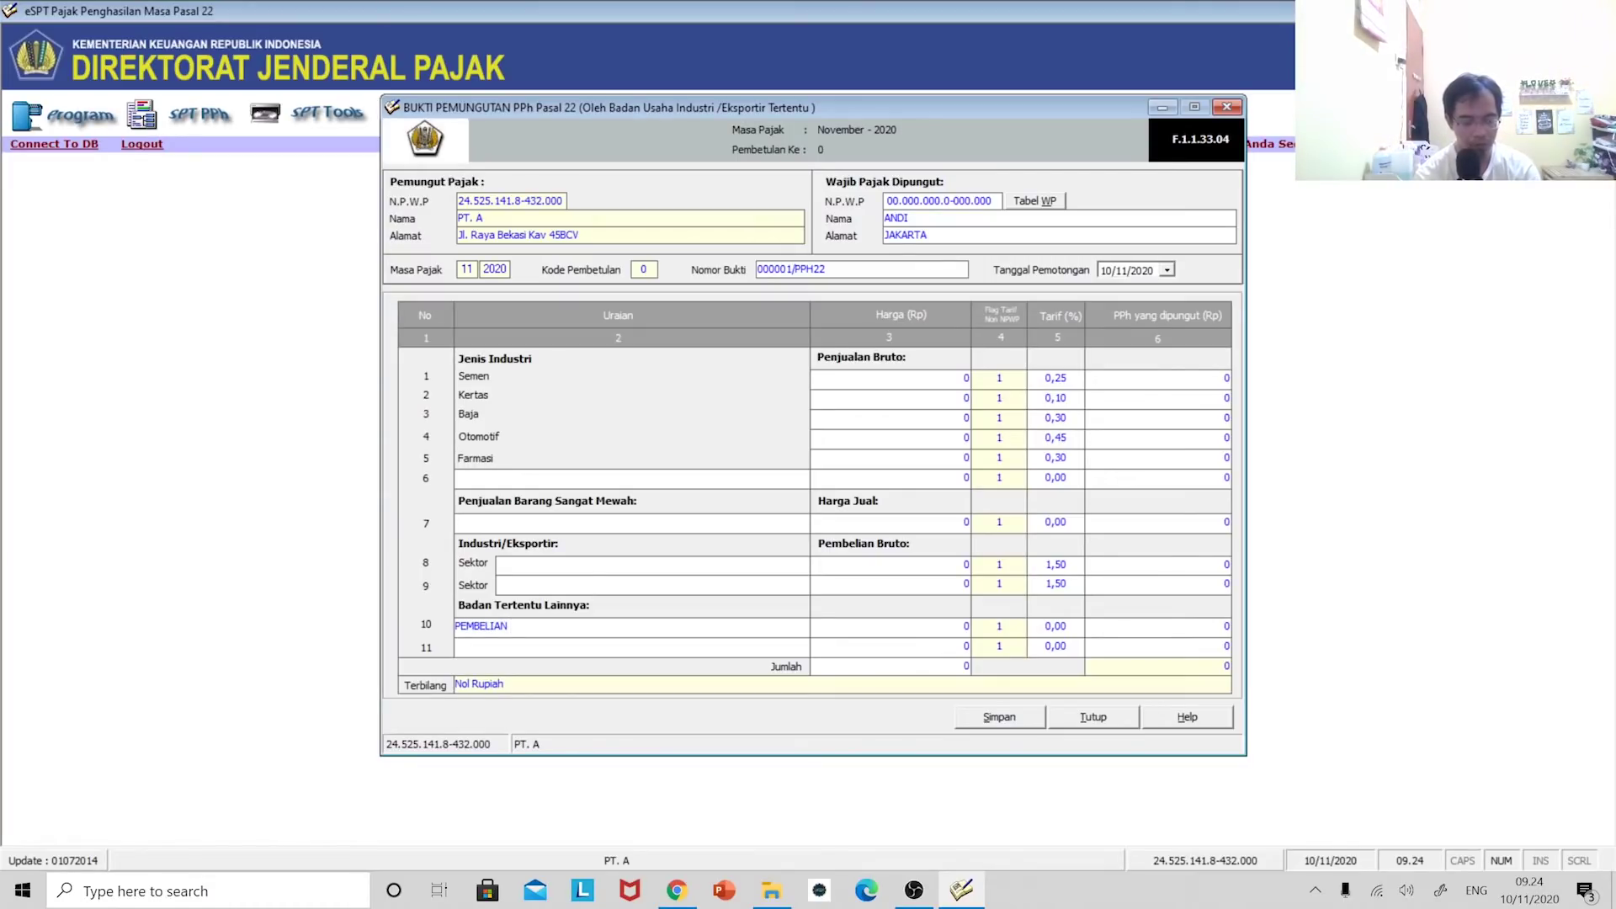
type(" PERTANIAN")
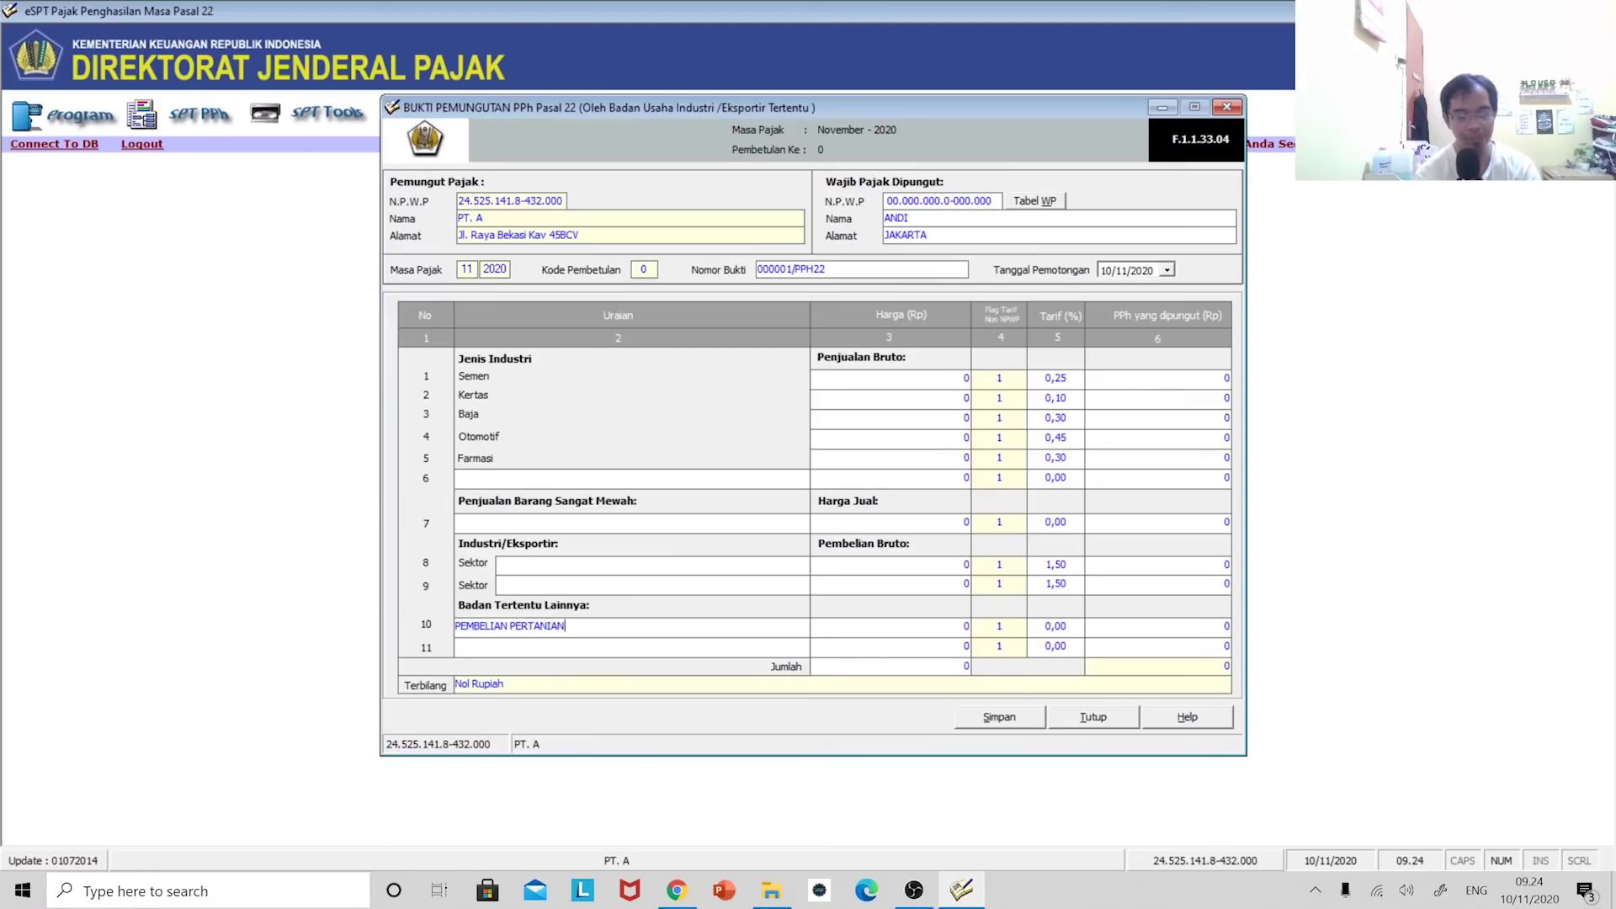
key("Tab")
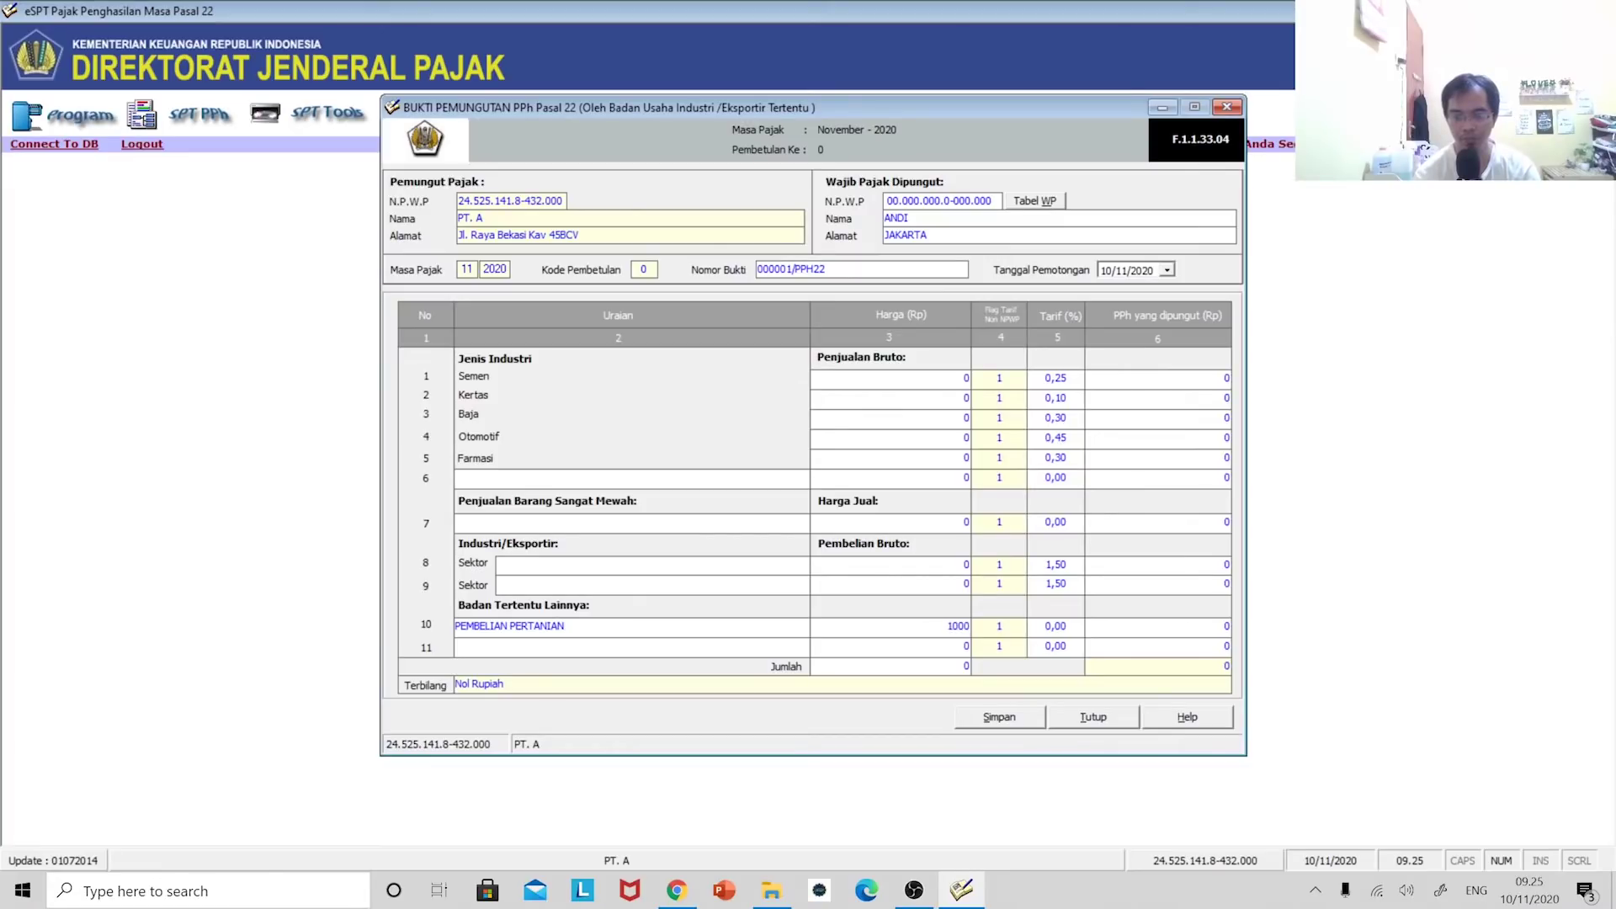
key("Tab")
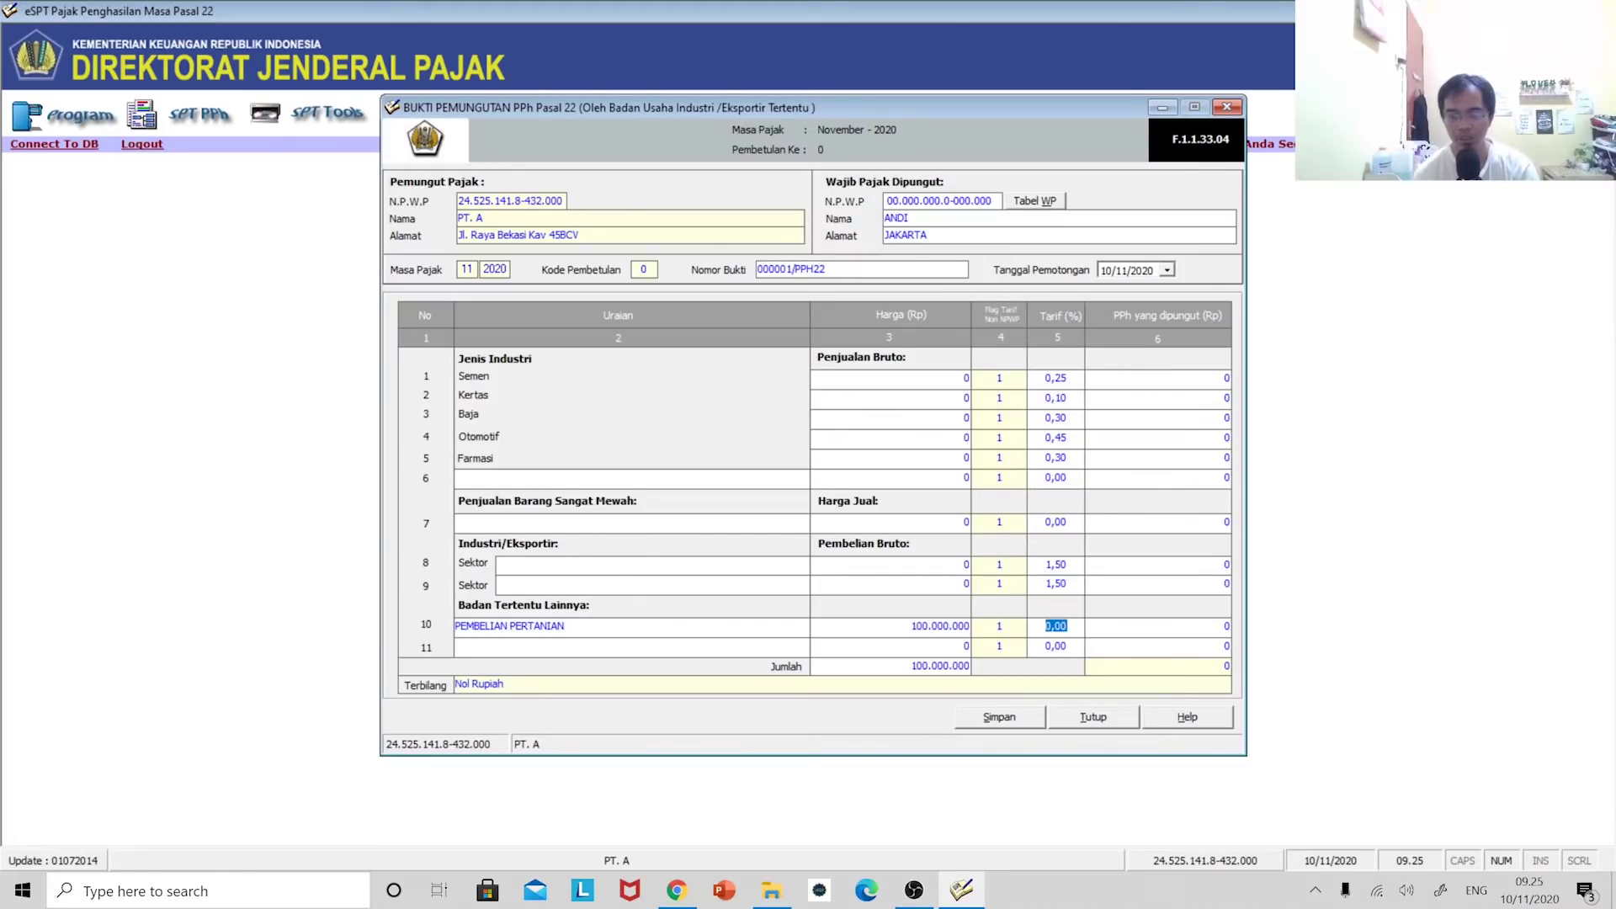
type("0,")
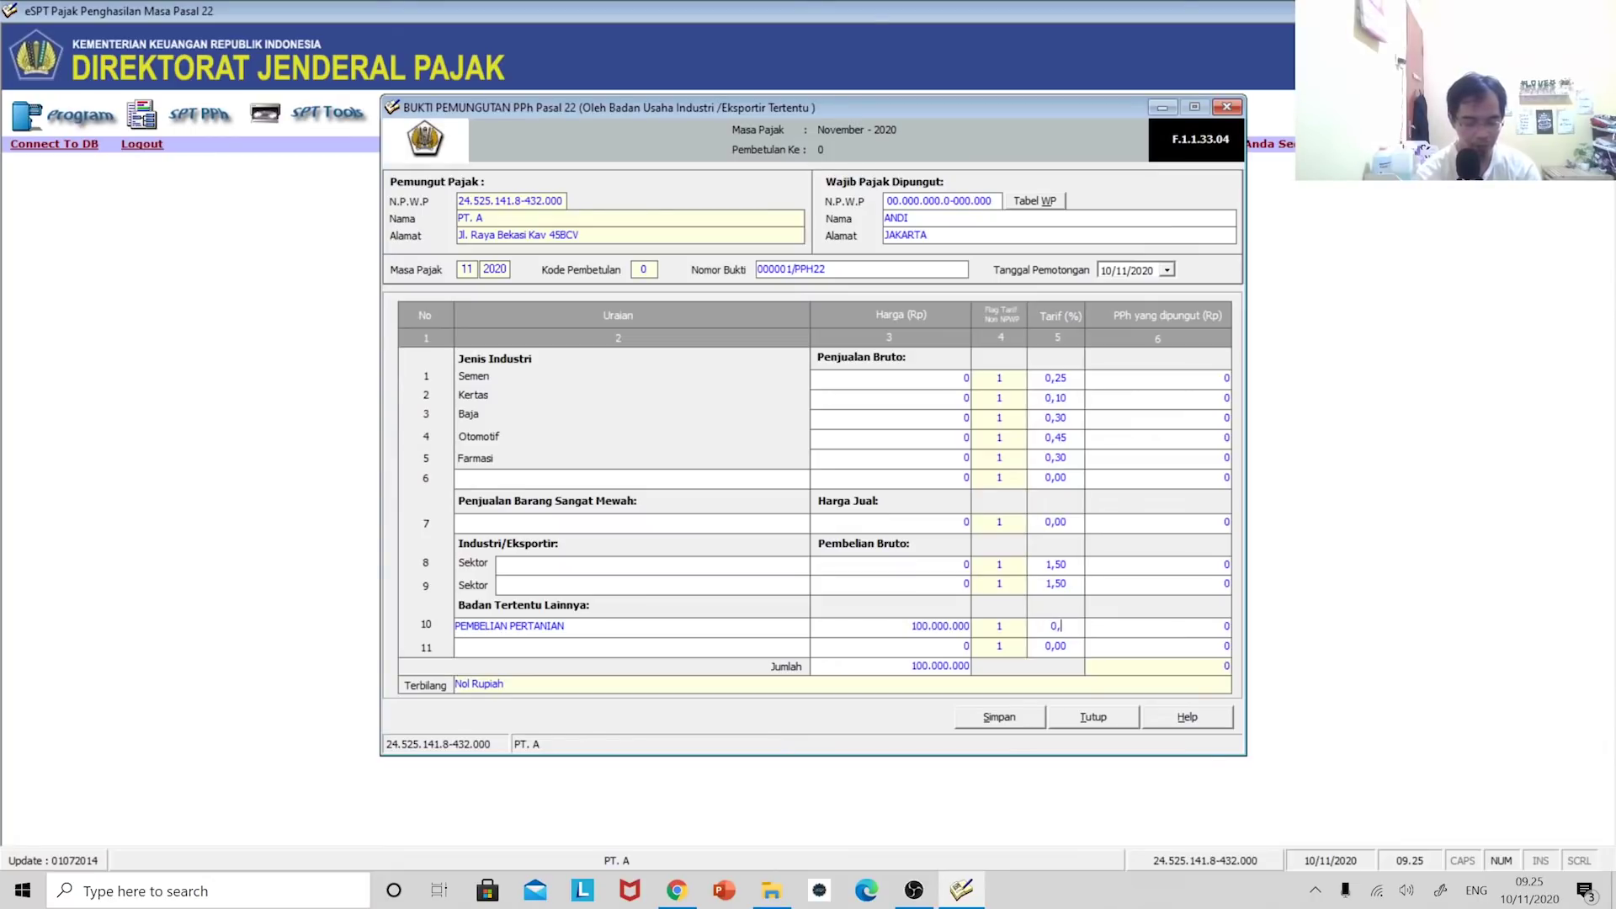
type("25")
key("Tab")
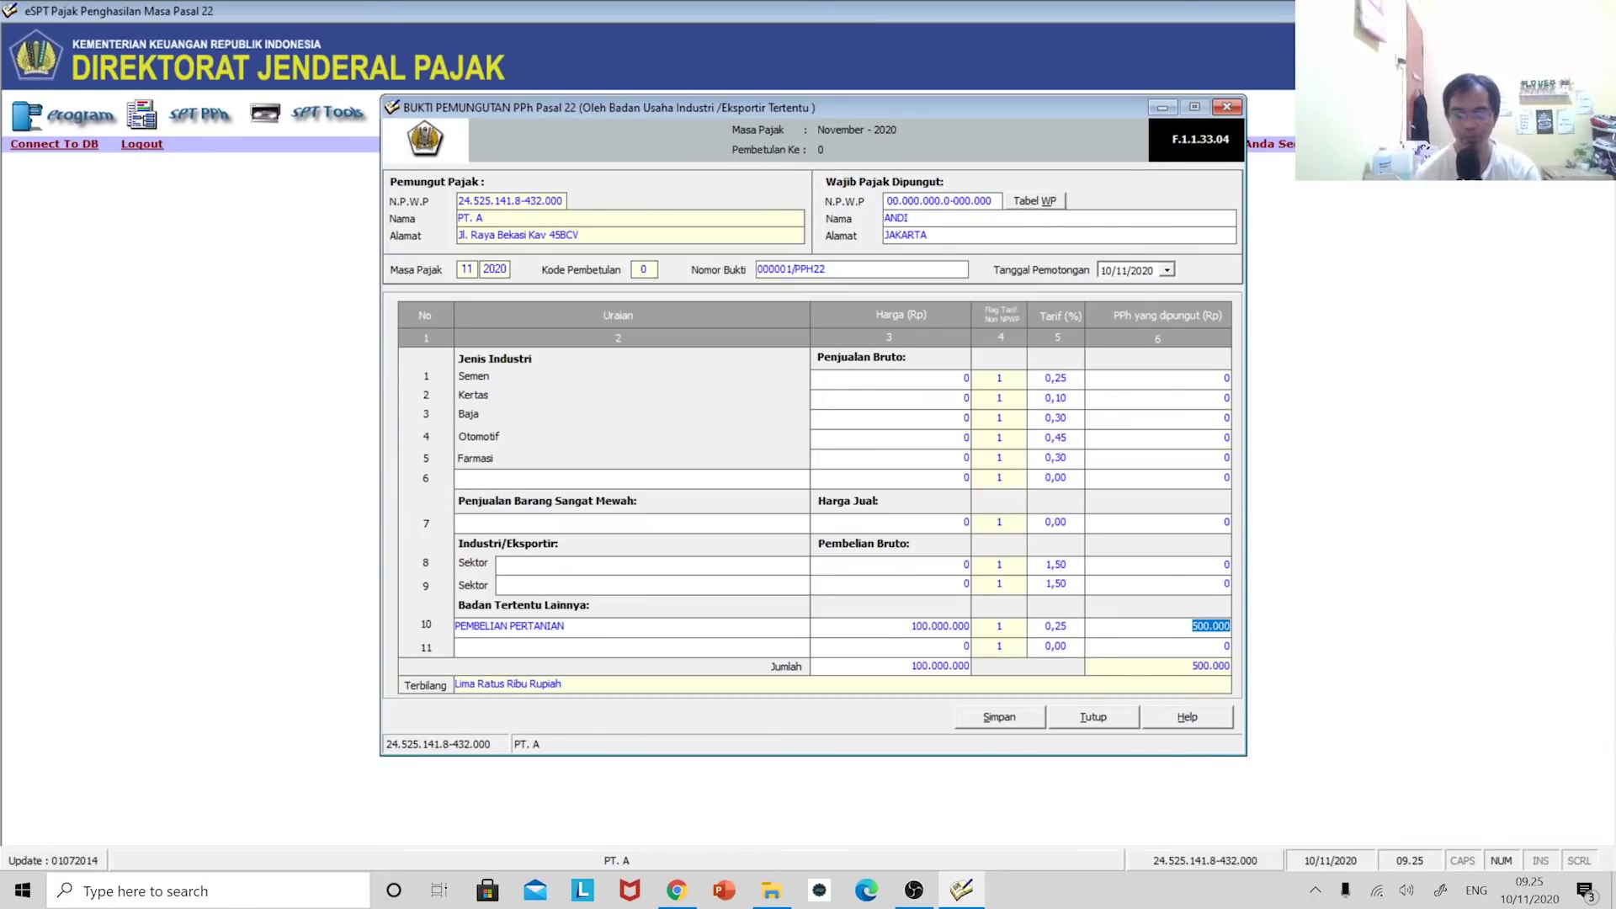
key("Tab")
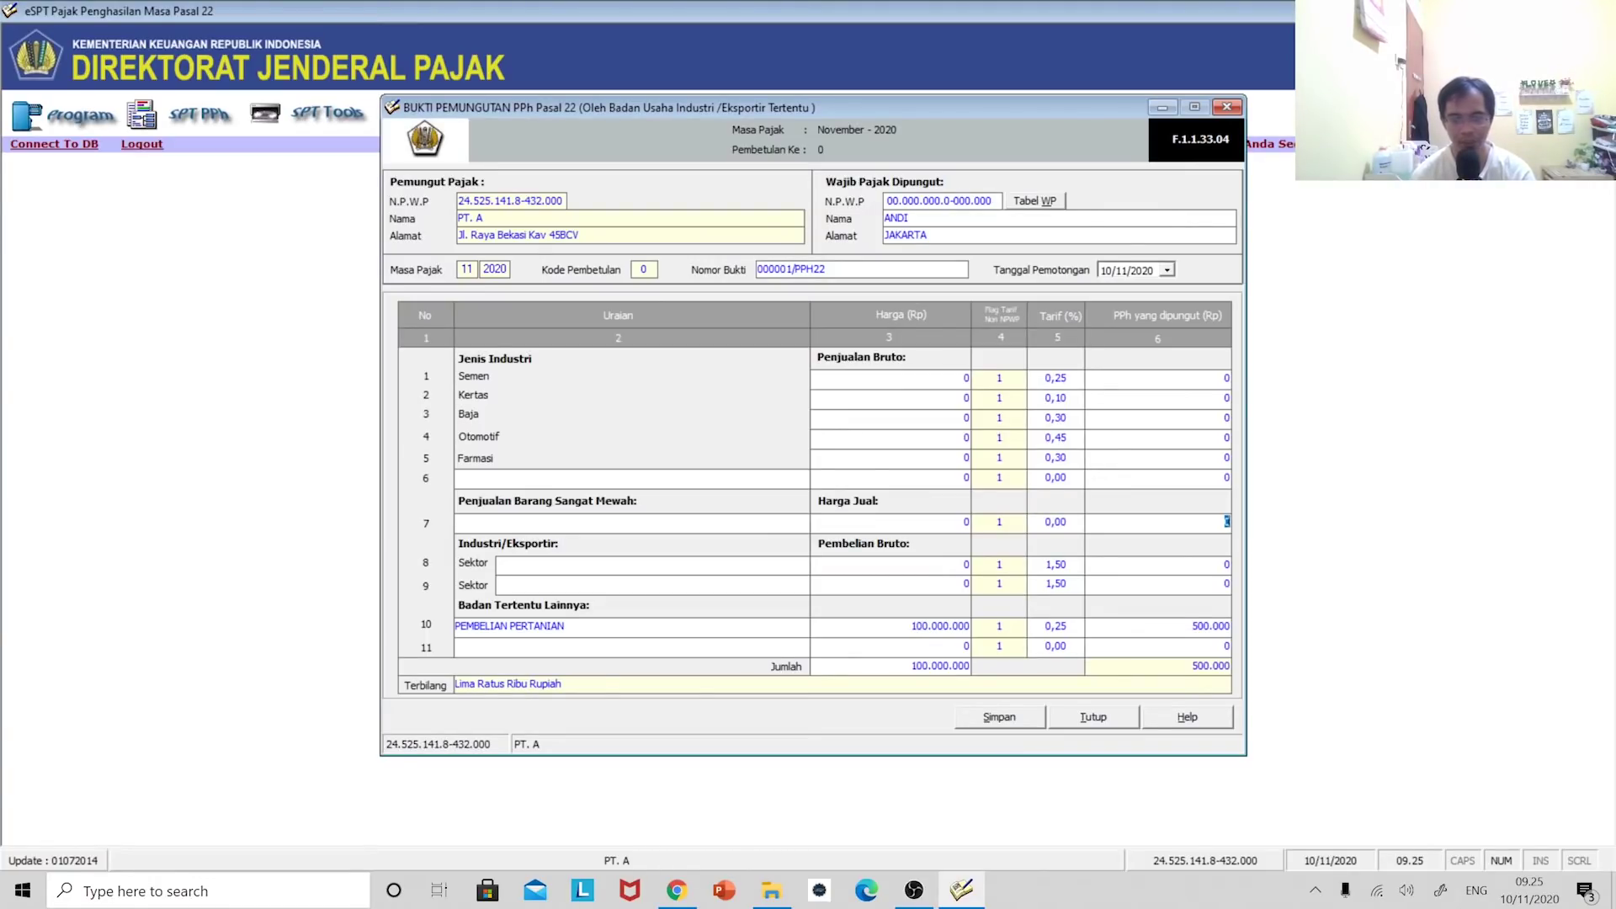
key("Tab")
key("Tab")
key("Tab")
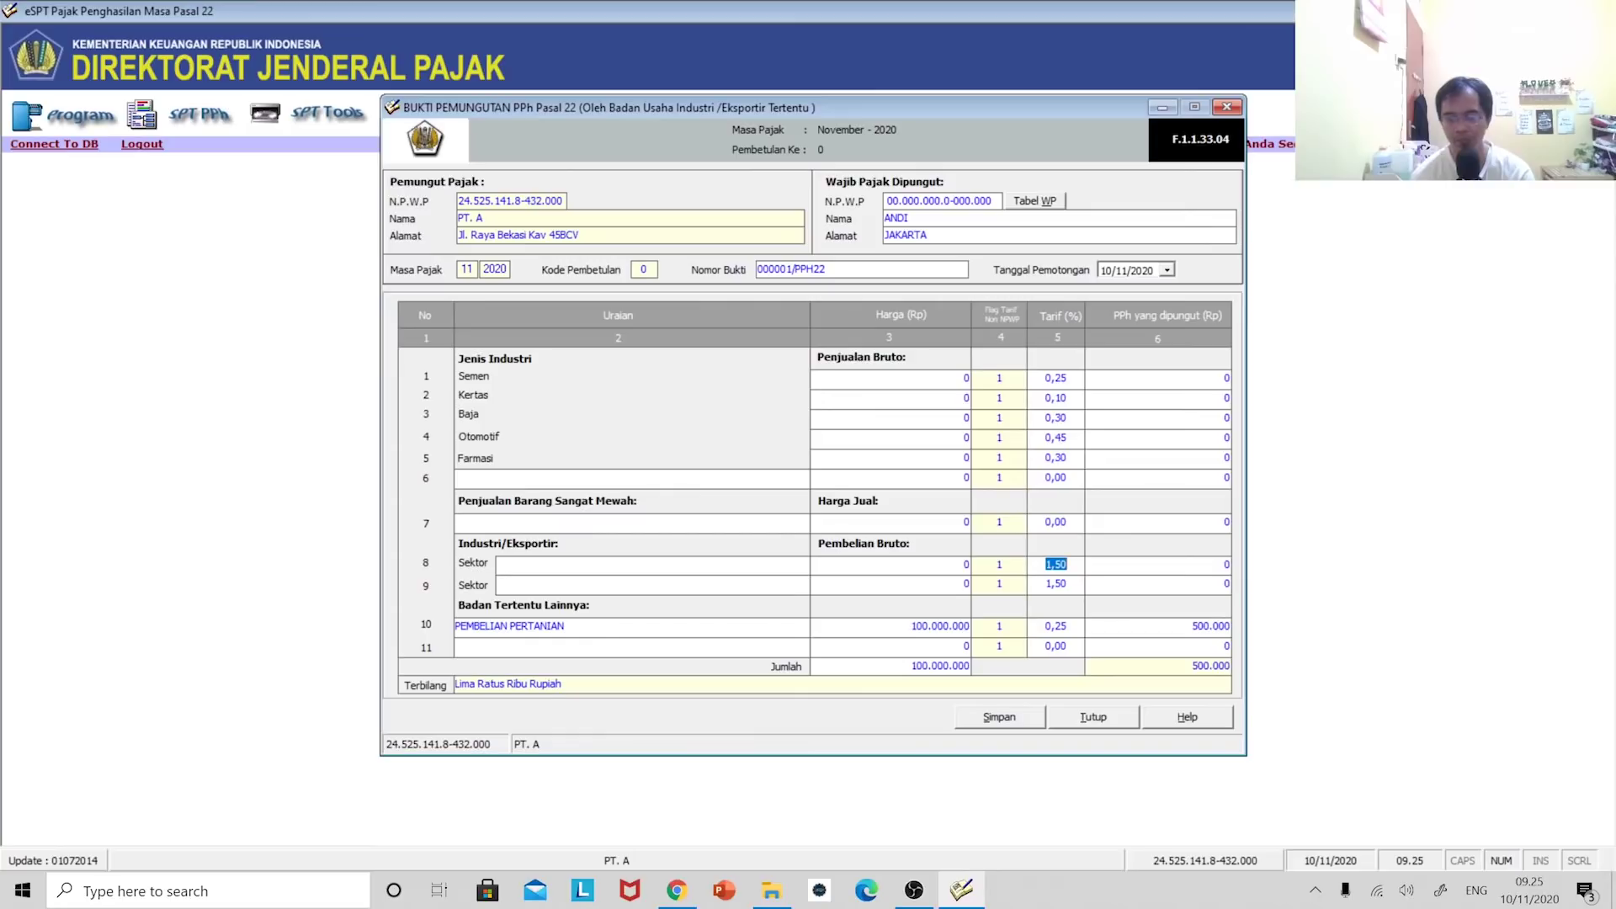
- Save slip 000001/PPH22, confirming the prompts, and close the slip form
left_click(995, 718)
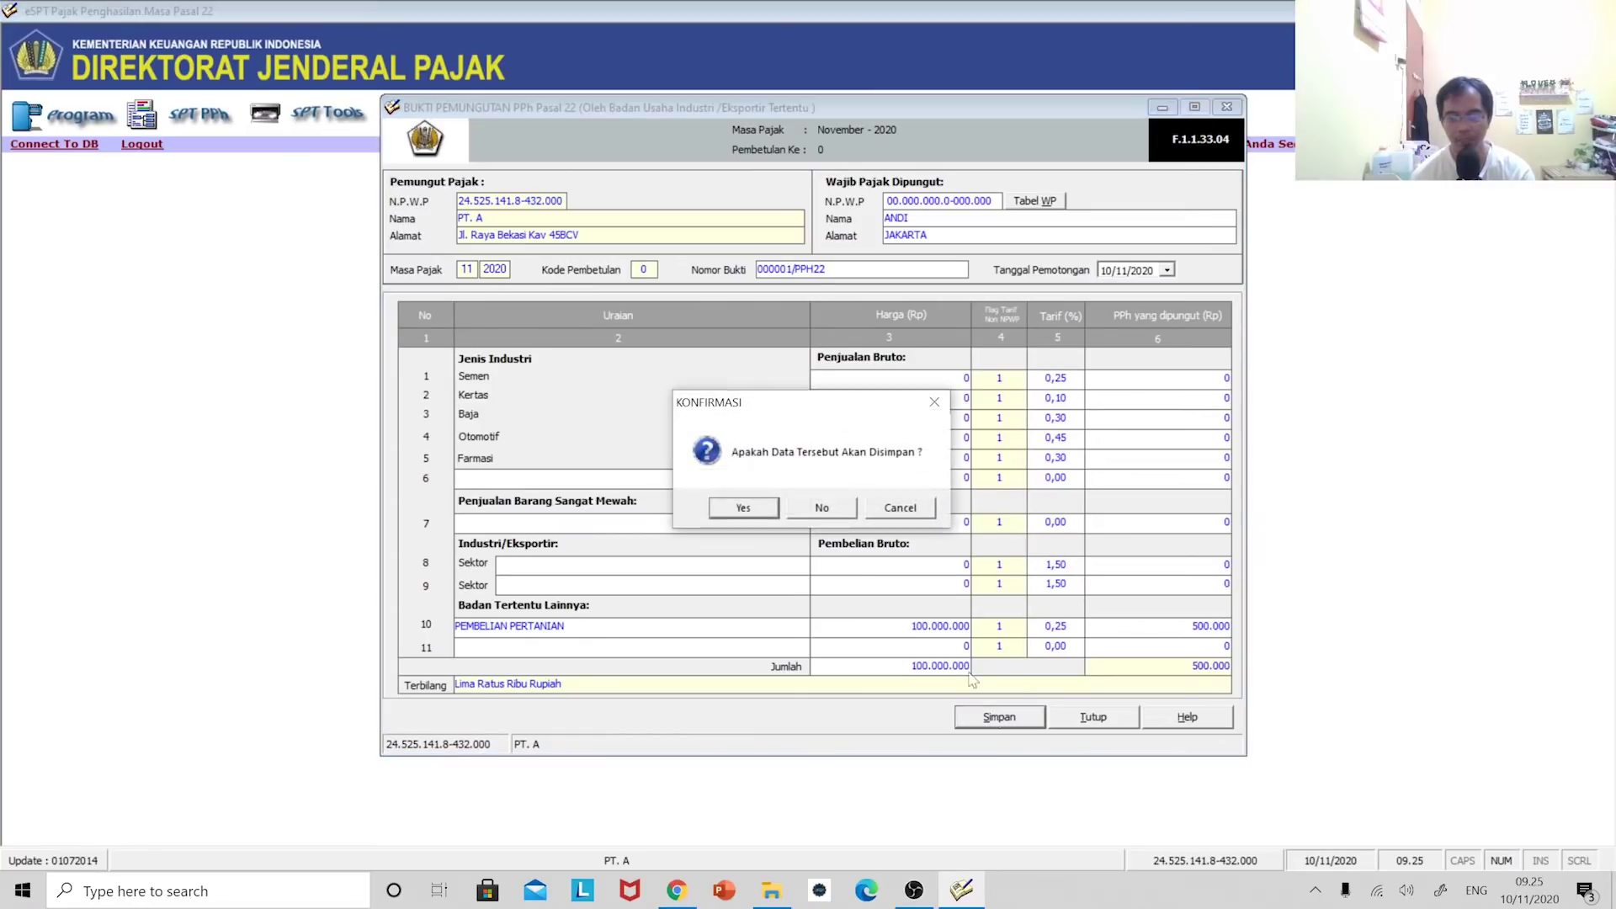
left_click(744, 507)
left_click(860, 512)
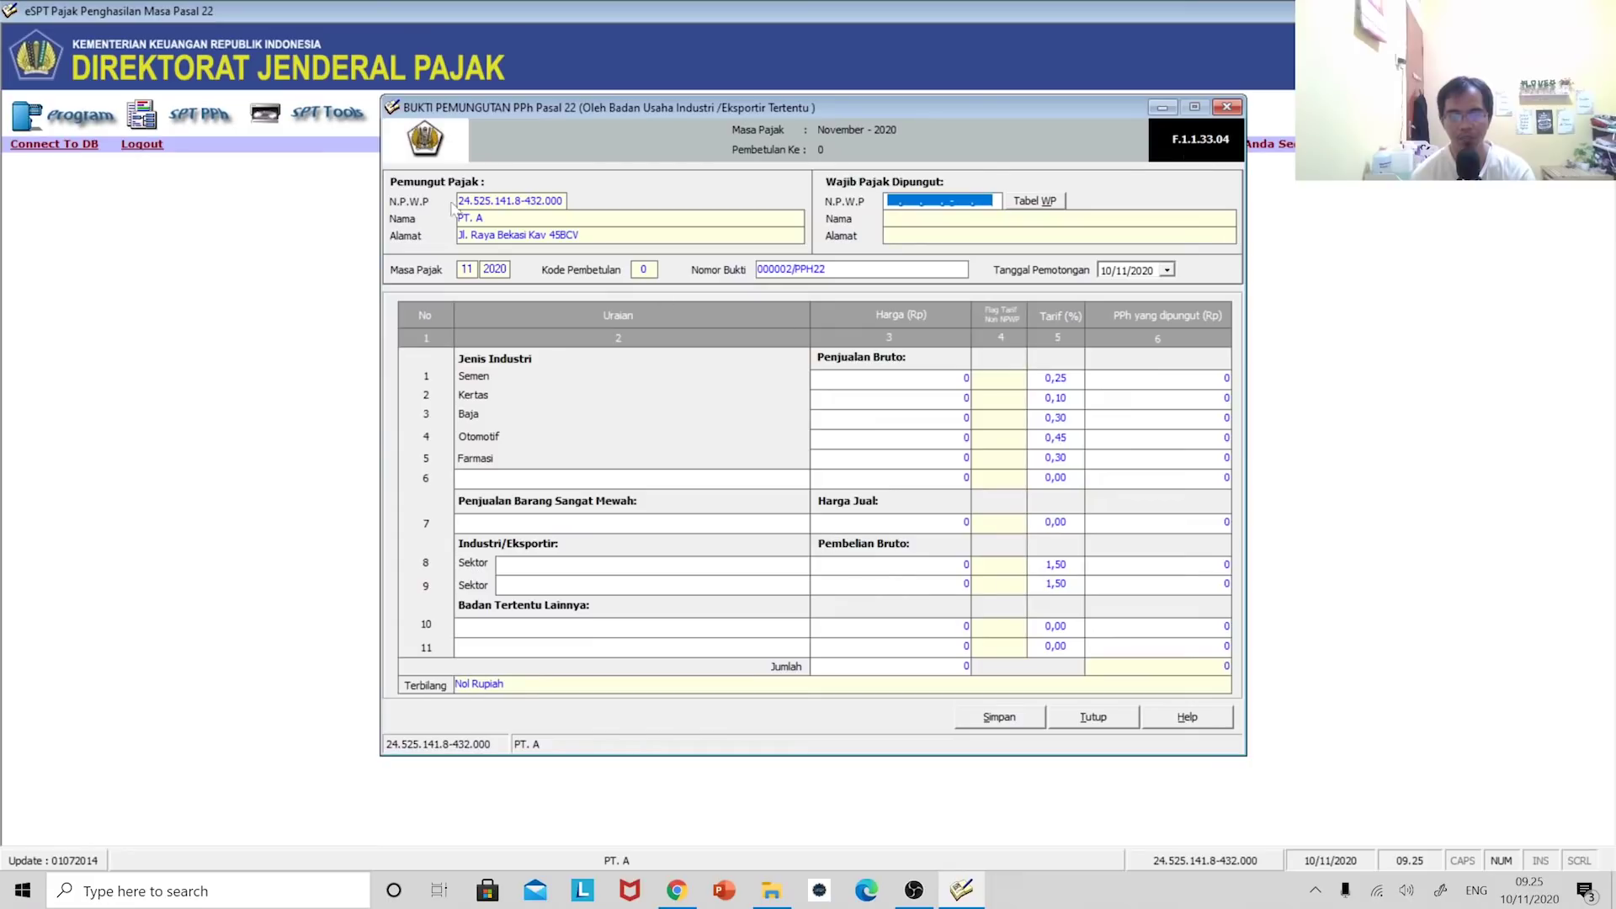
left_click(1227, 107)
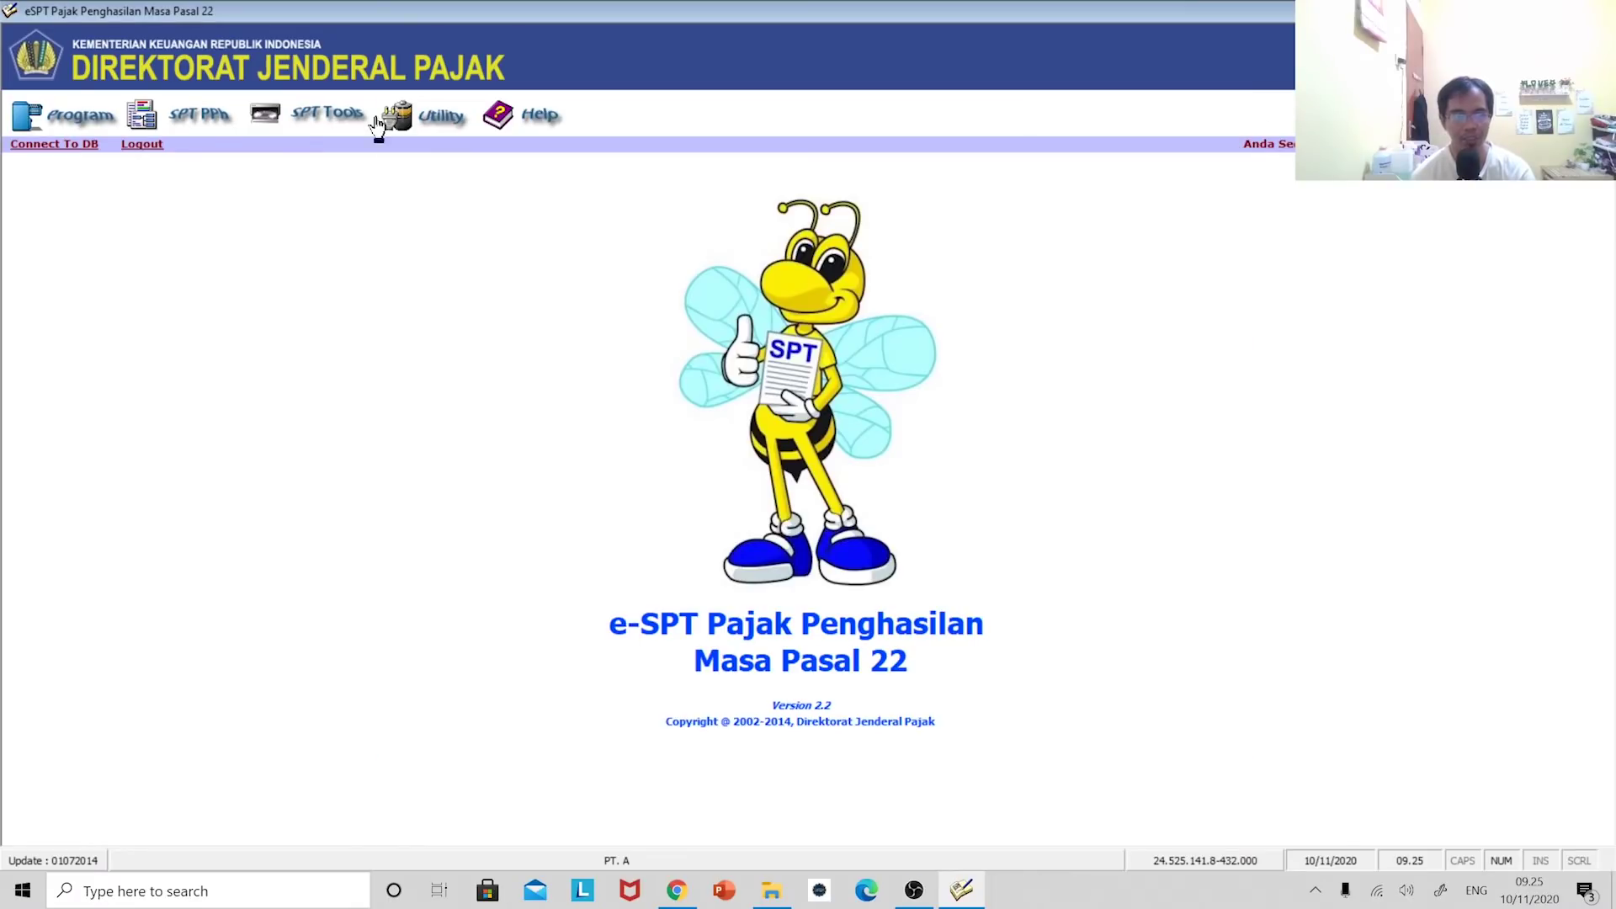
left_click(198, 118)
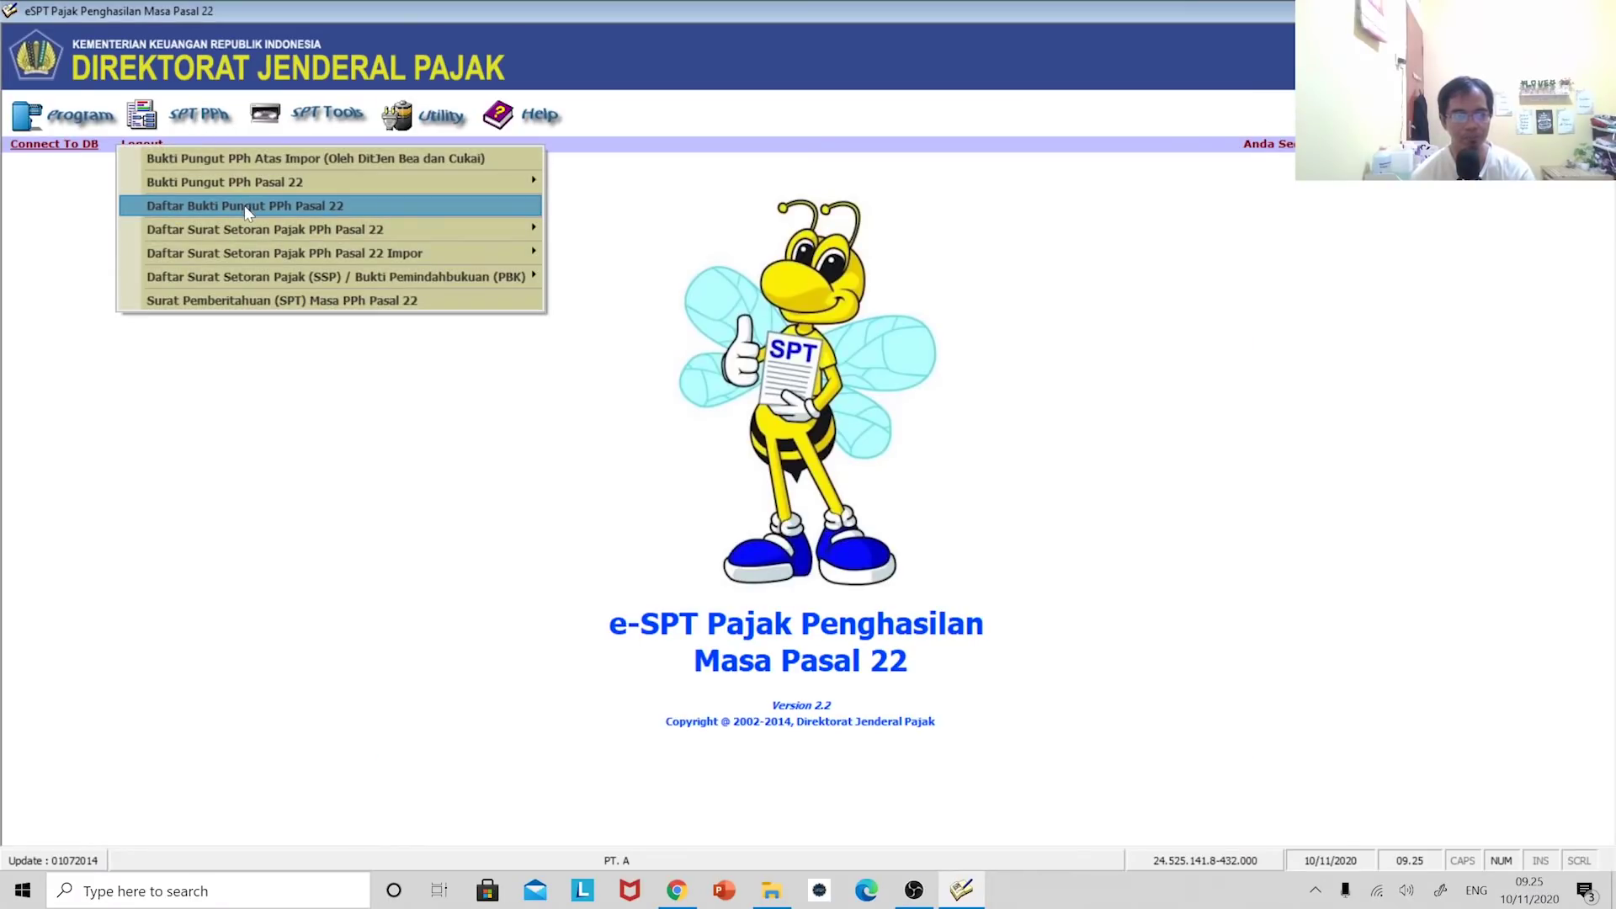
left_click(263, 208)
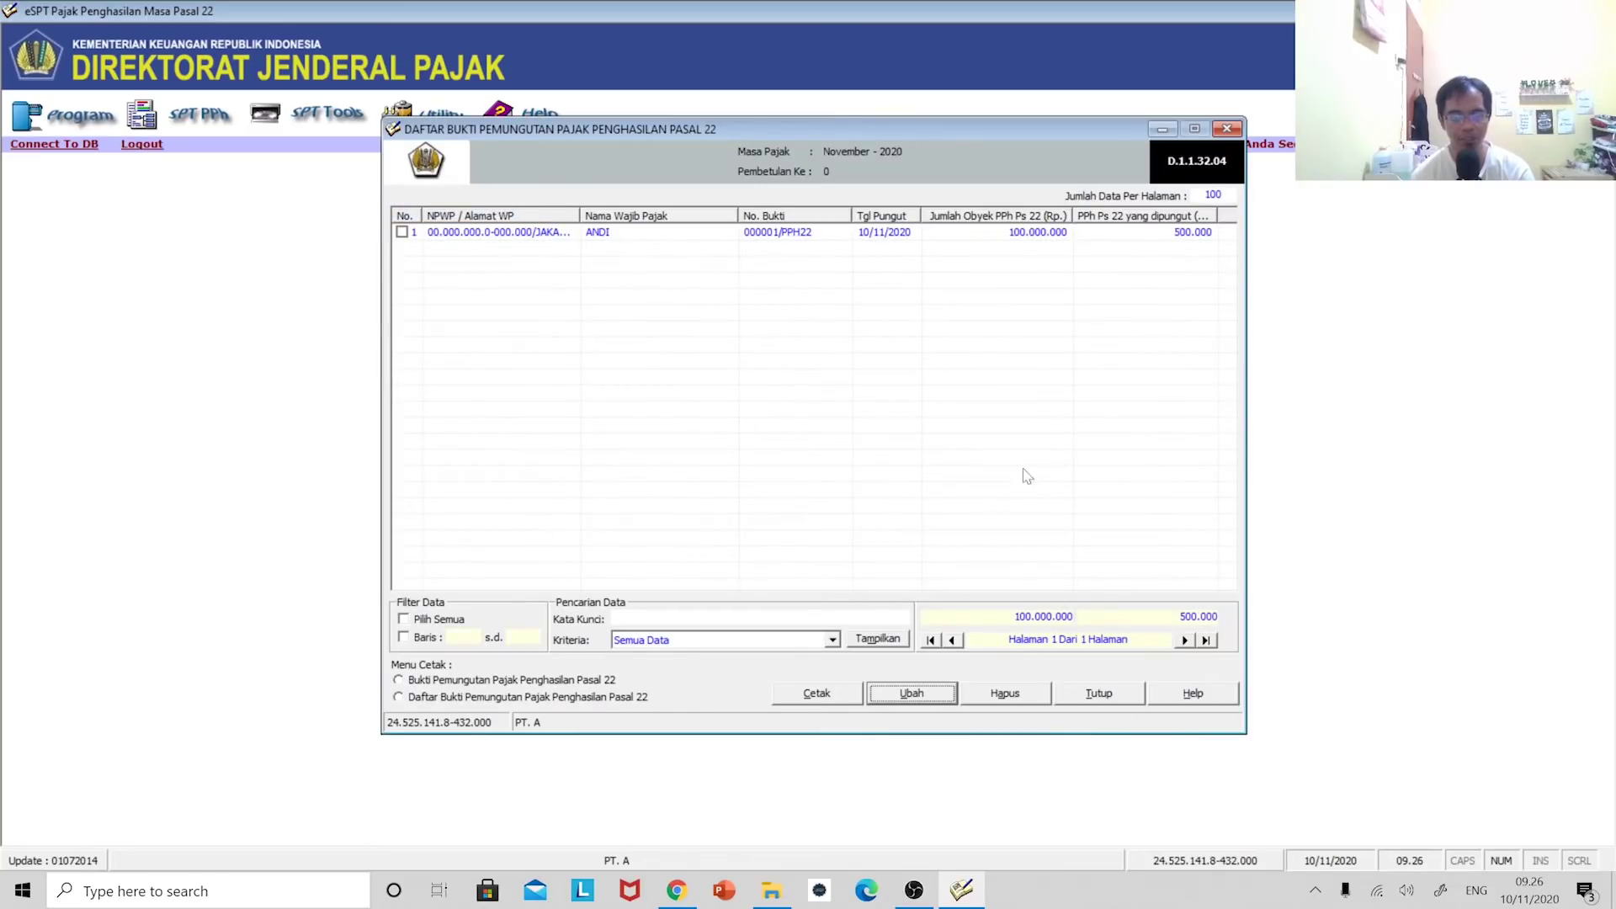
left_click(402, 232)
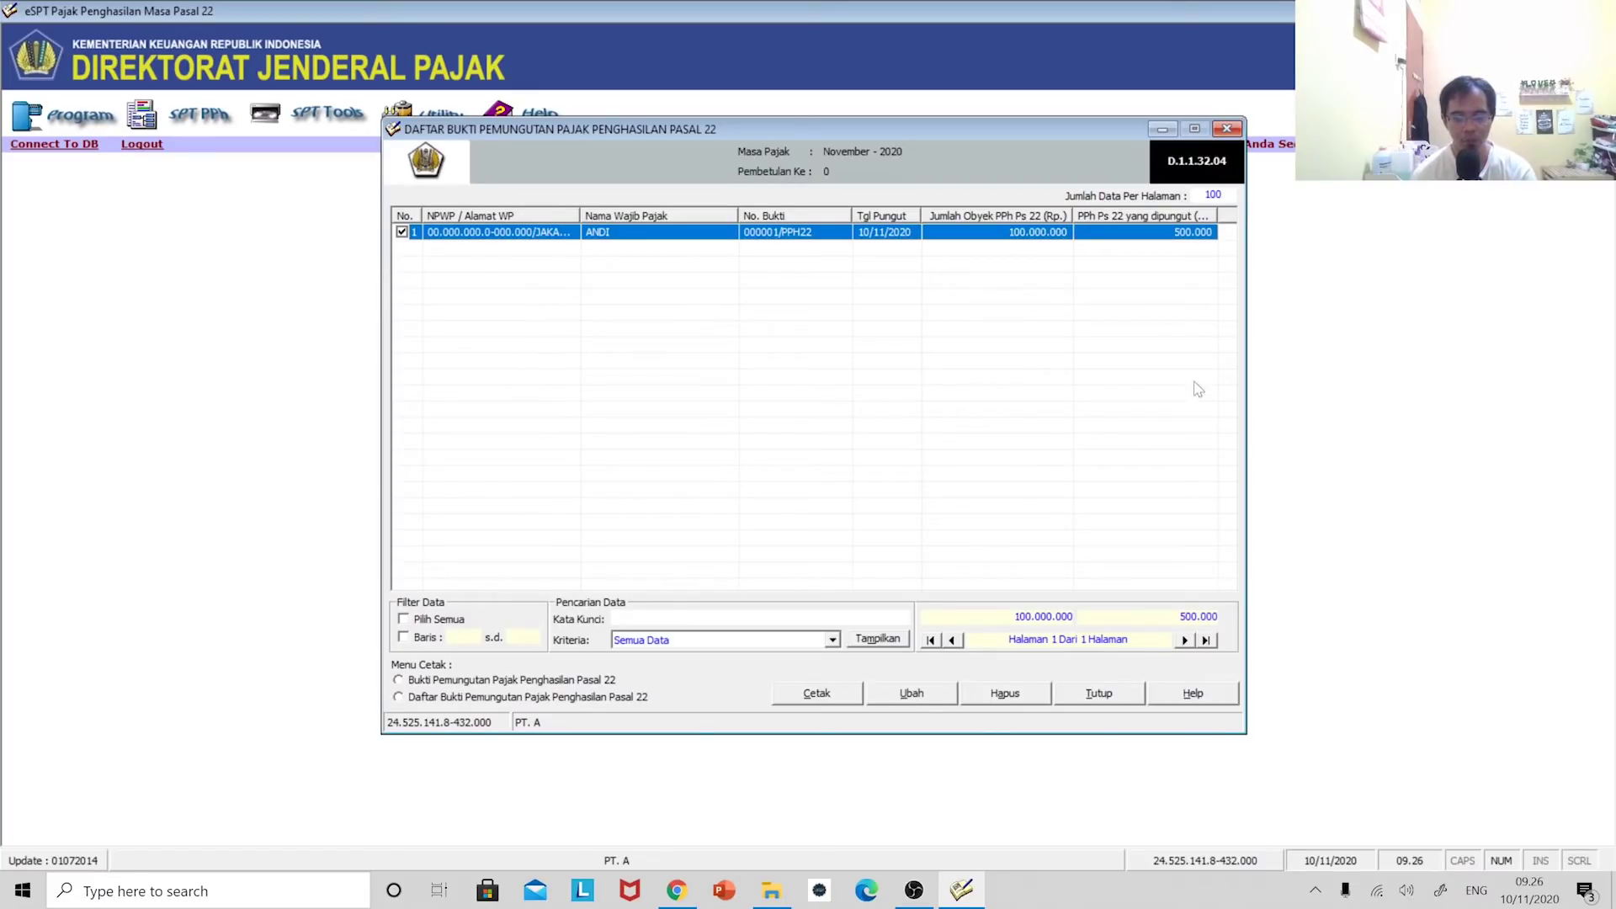
left_click(1232, 127)
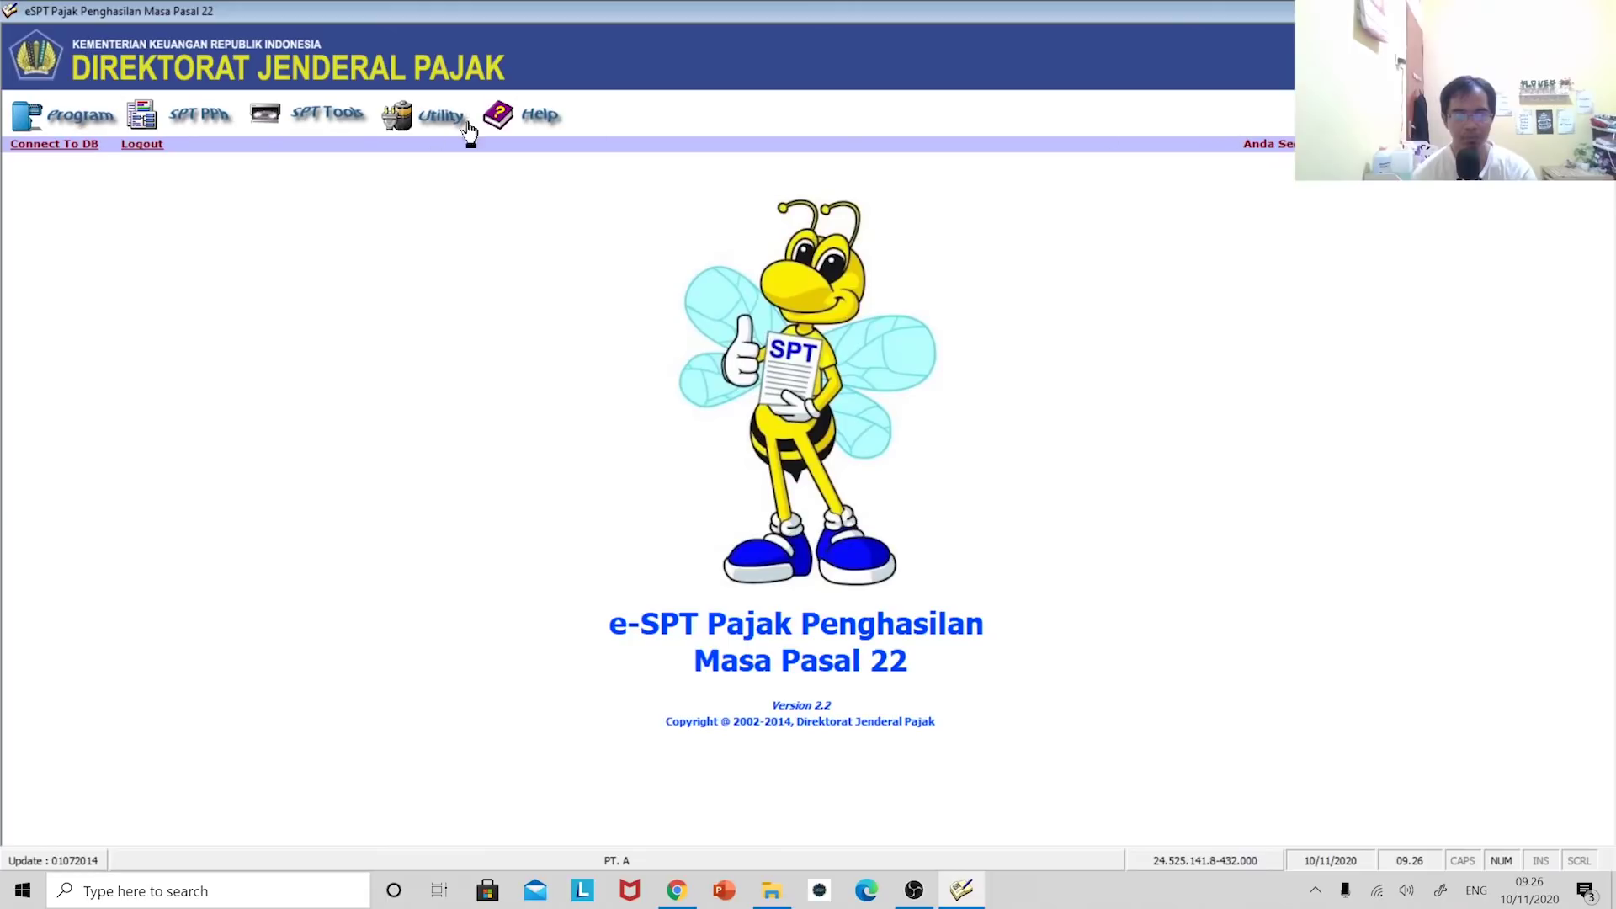
- Open the SPT Masa PPh Pasal 22 form and review its print preview totalling 100.000.000 and 500.000
left_click(204, 123)
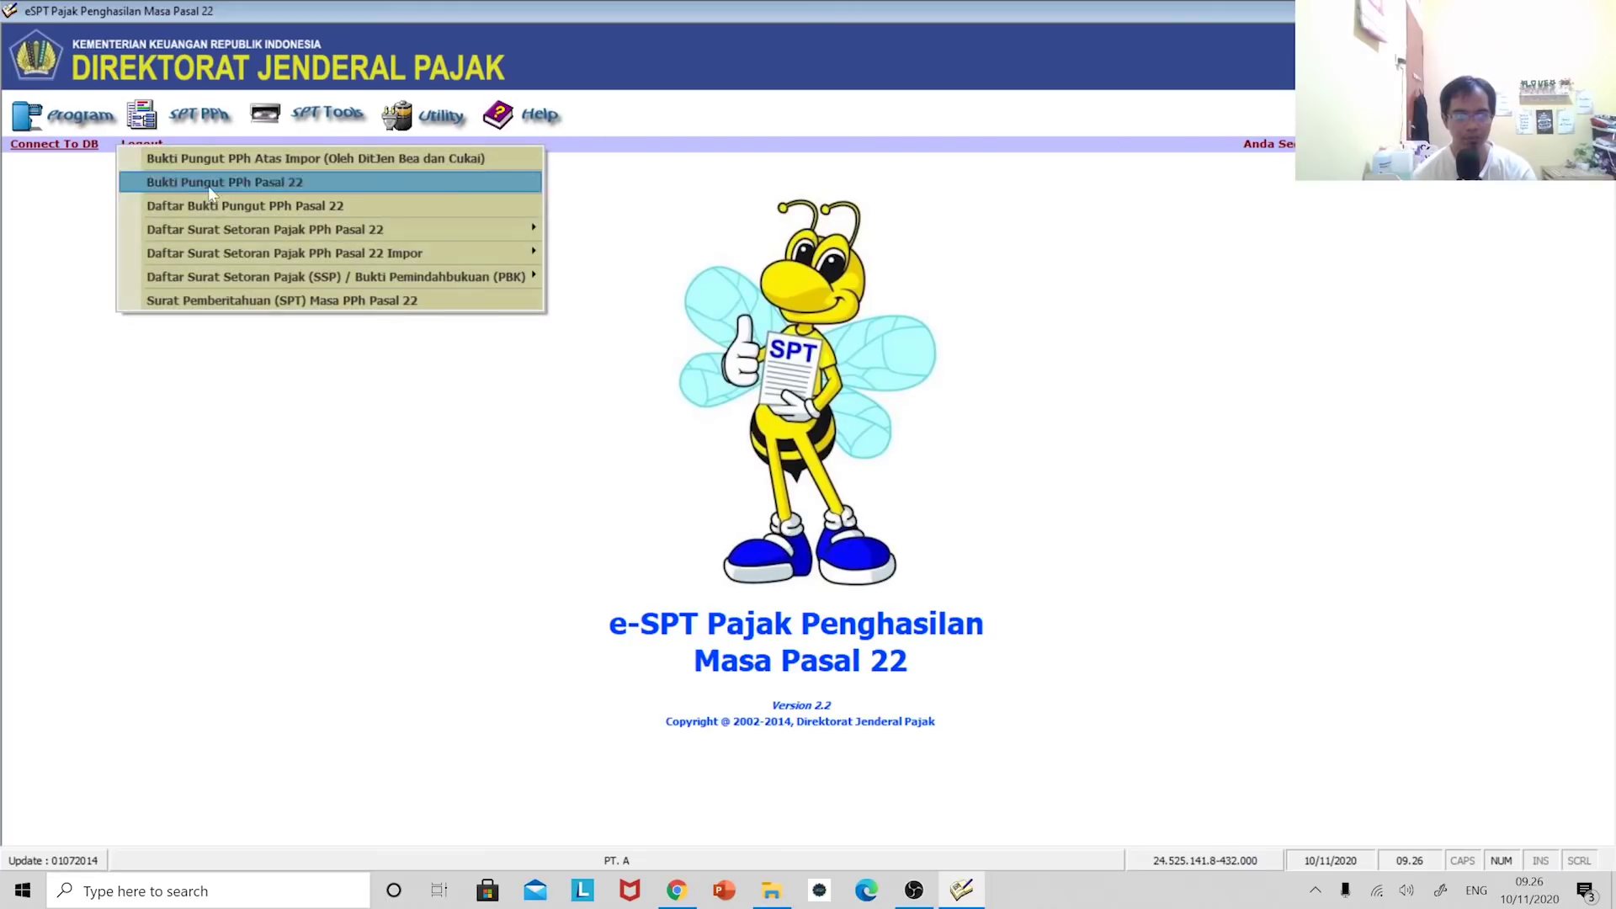
left_click(268, 296)
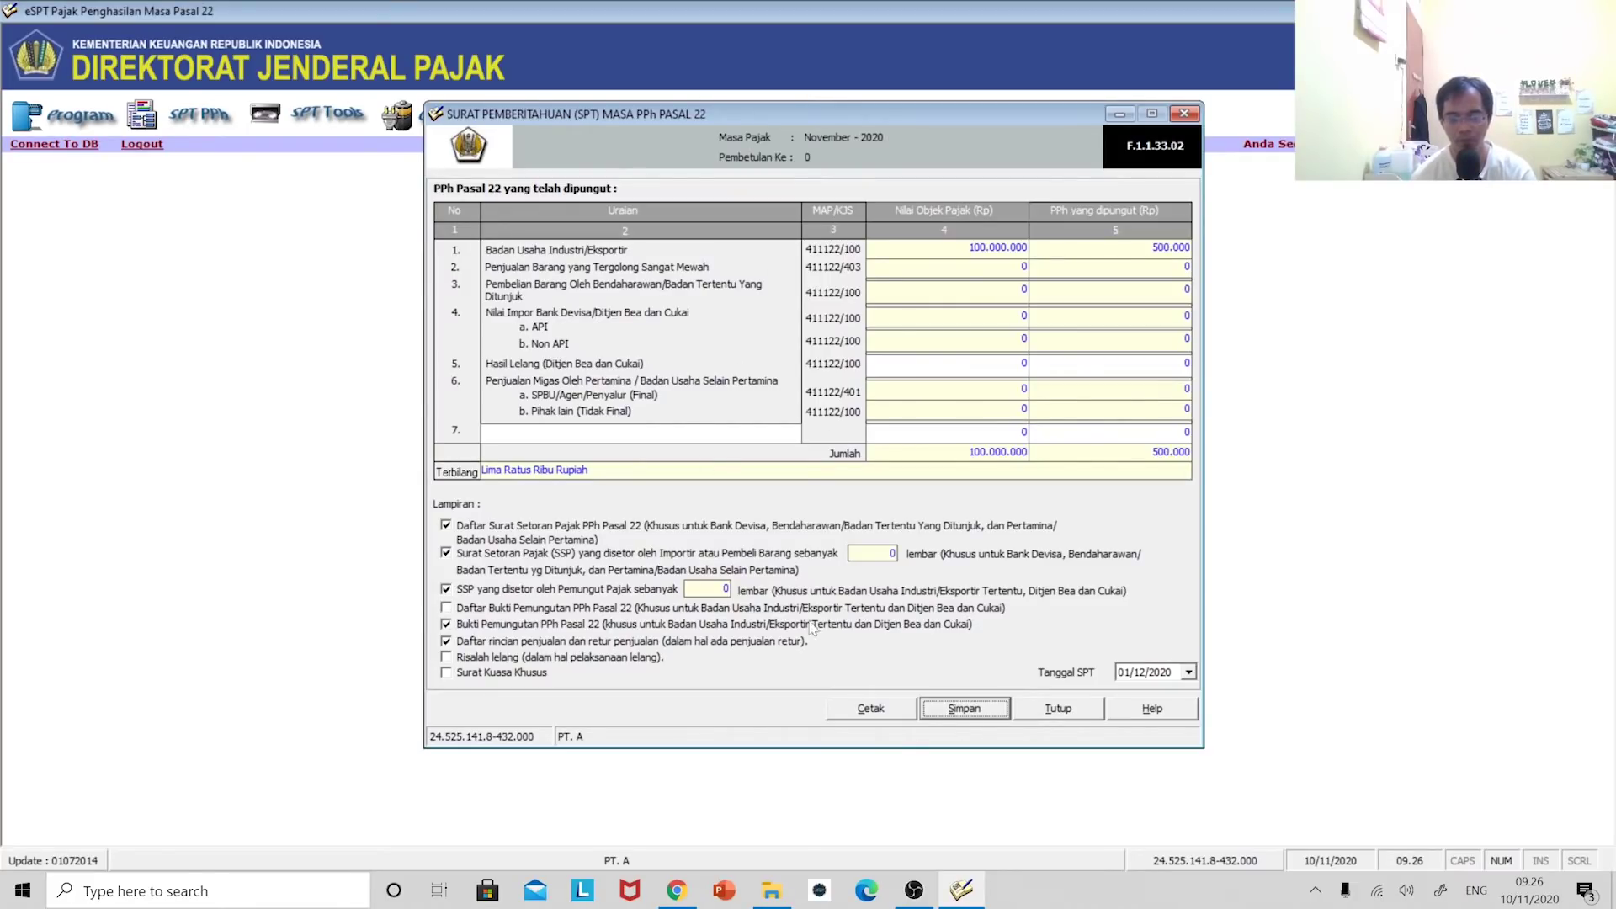
left_click(872, 710)
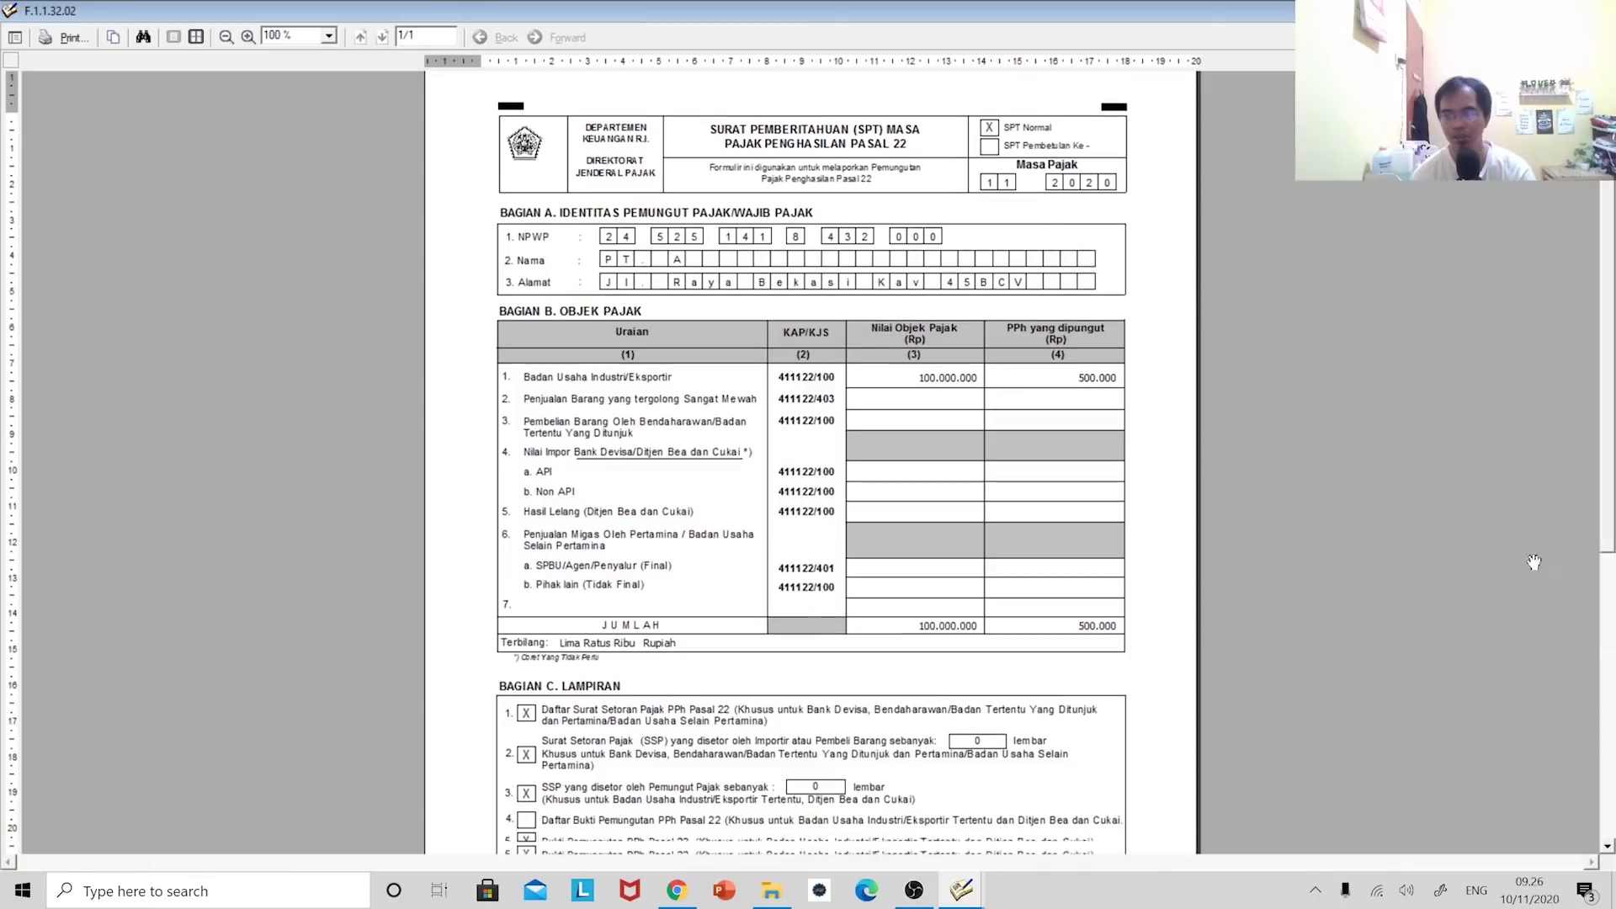
scroll(1582, 219, "down", 3)
scroll(1572, 583, "down", 1)
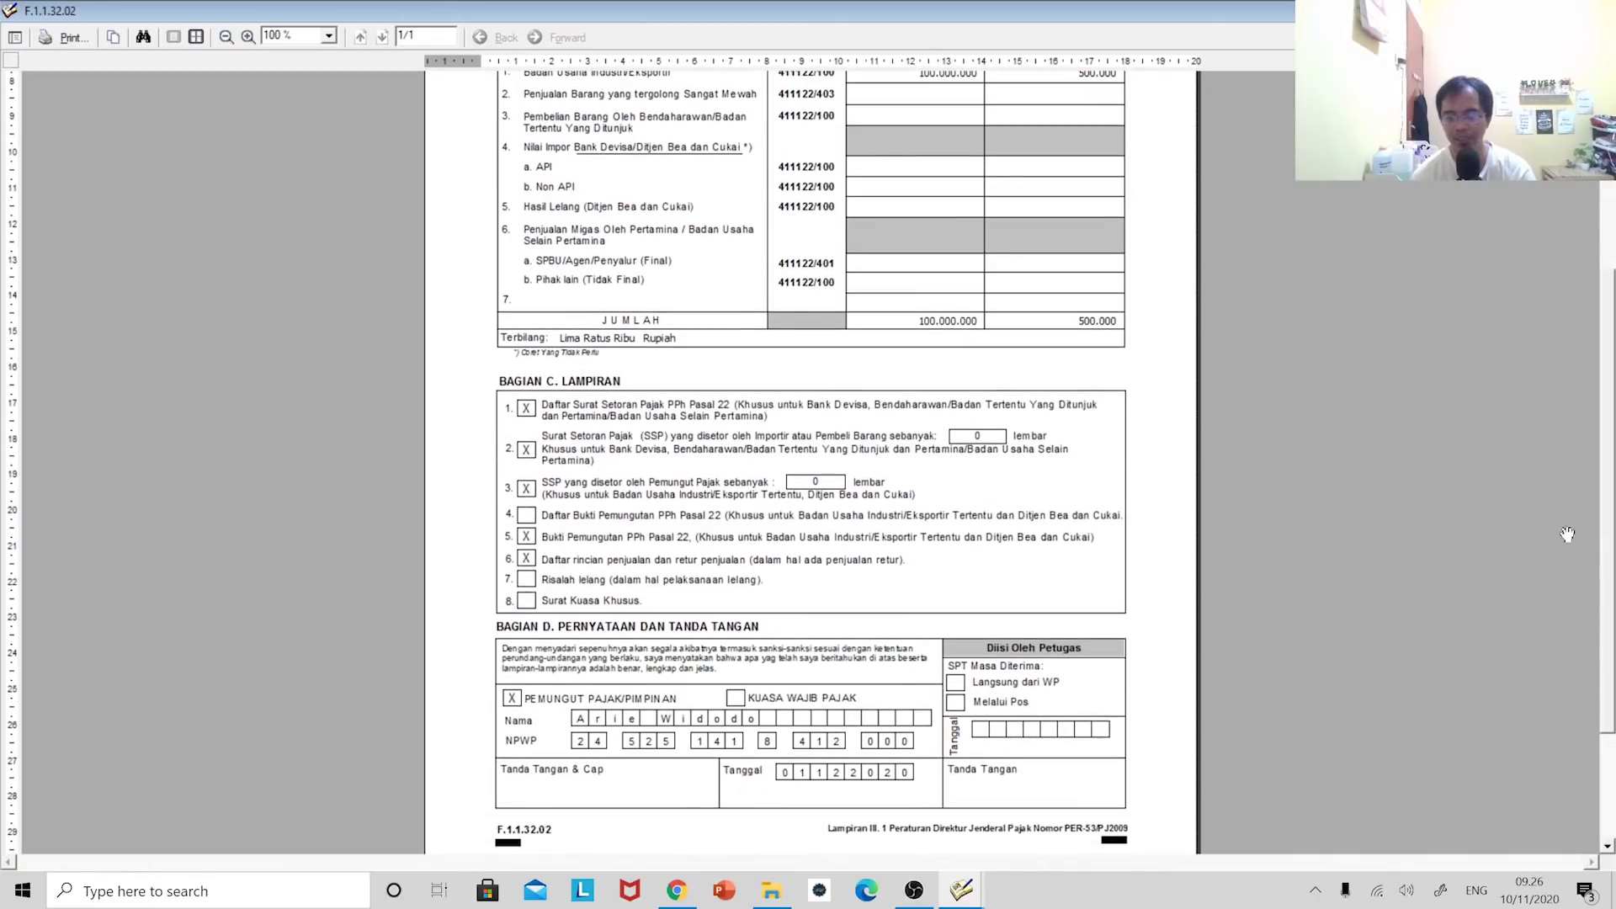
key("alt+F4")
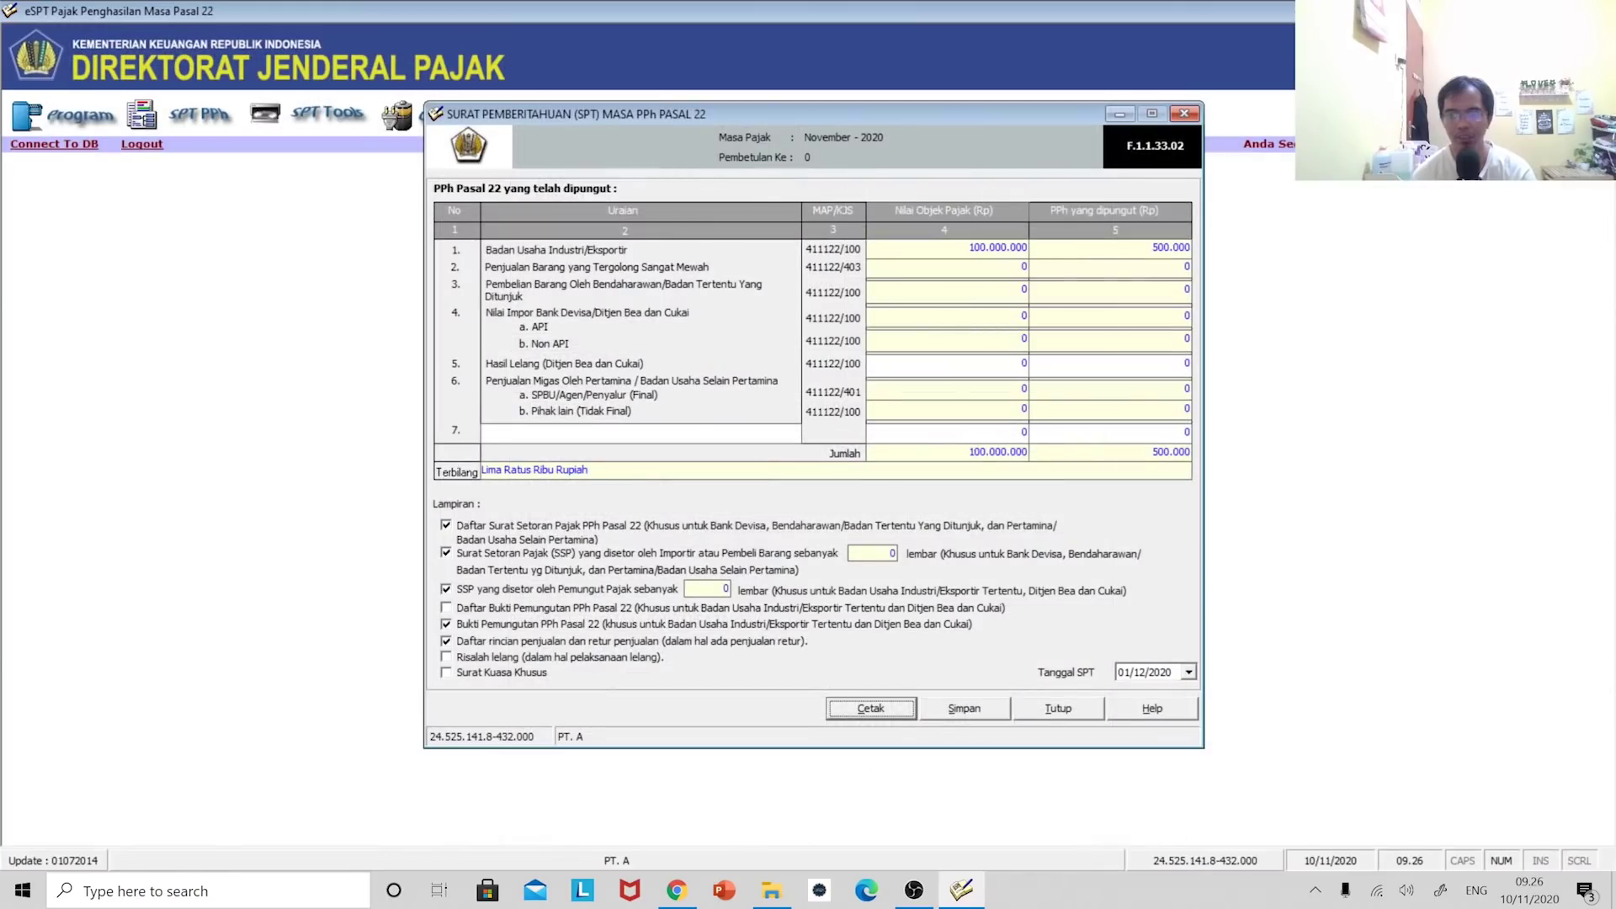
- Close the SPT Masa form and open the fuel, gas and lubricants slip form, dismissing the tariff warning
left_click(1183, 115)
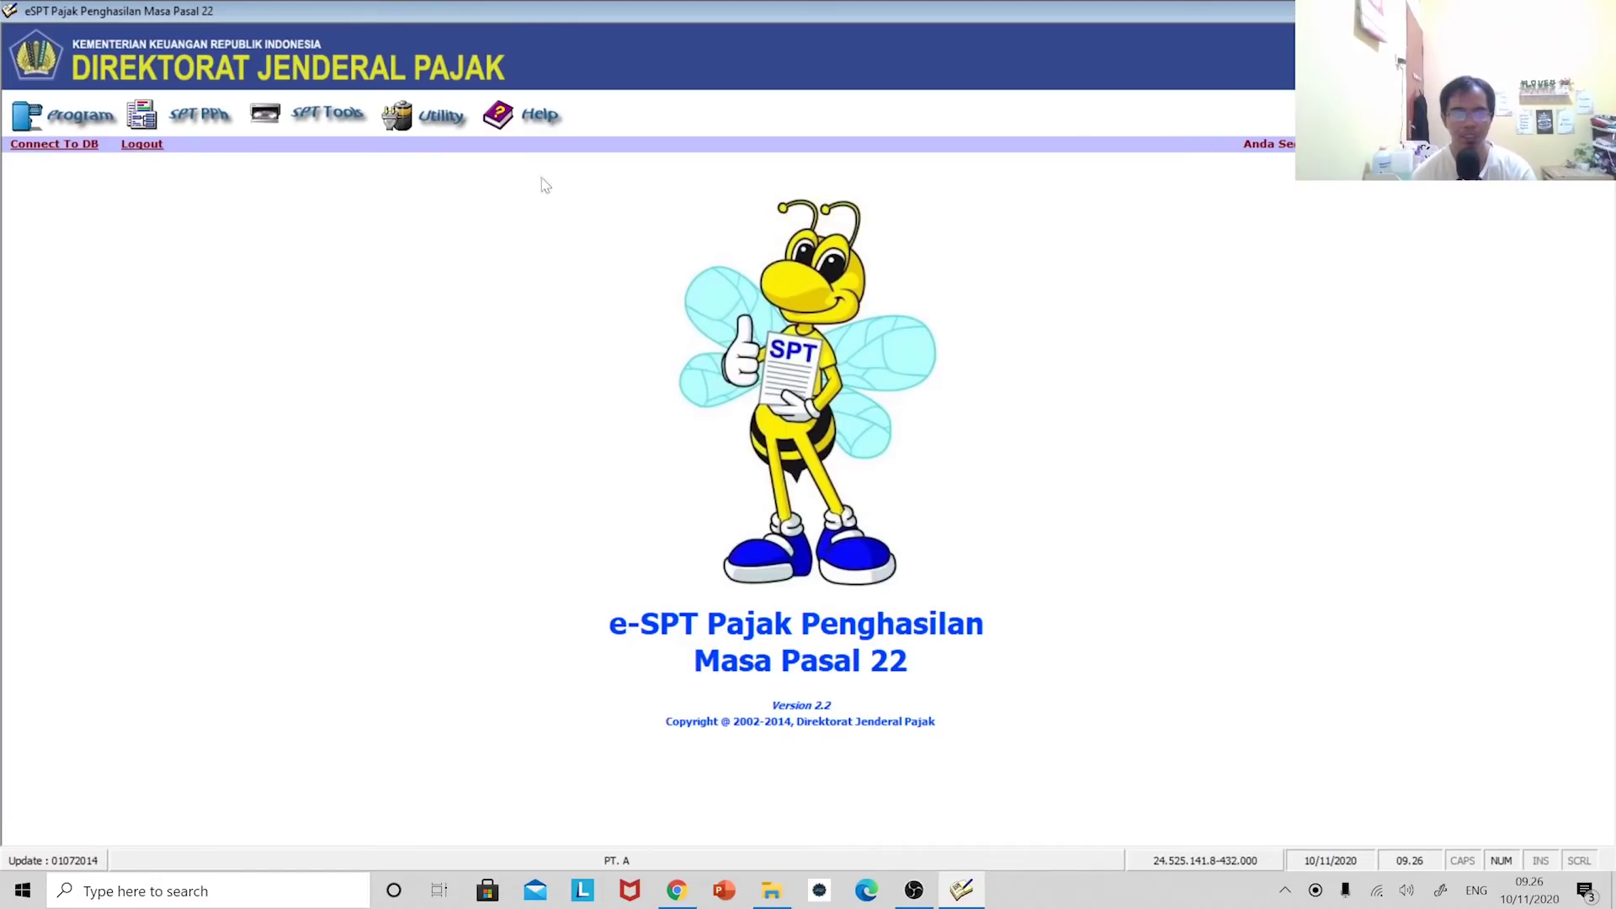
left_click(202, 116)
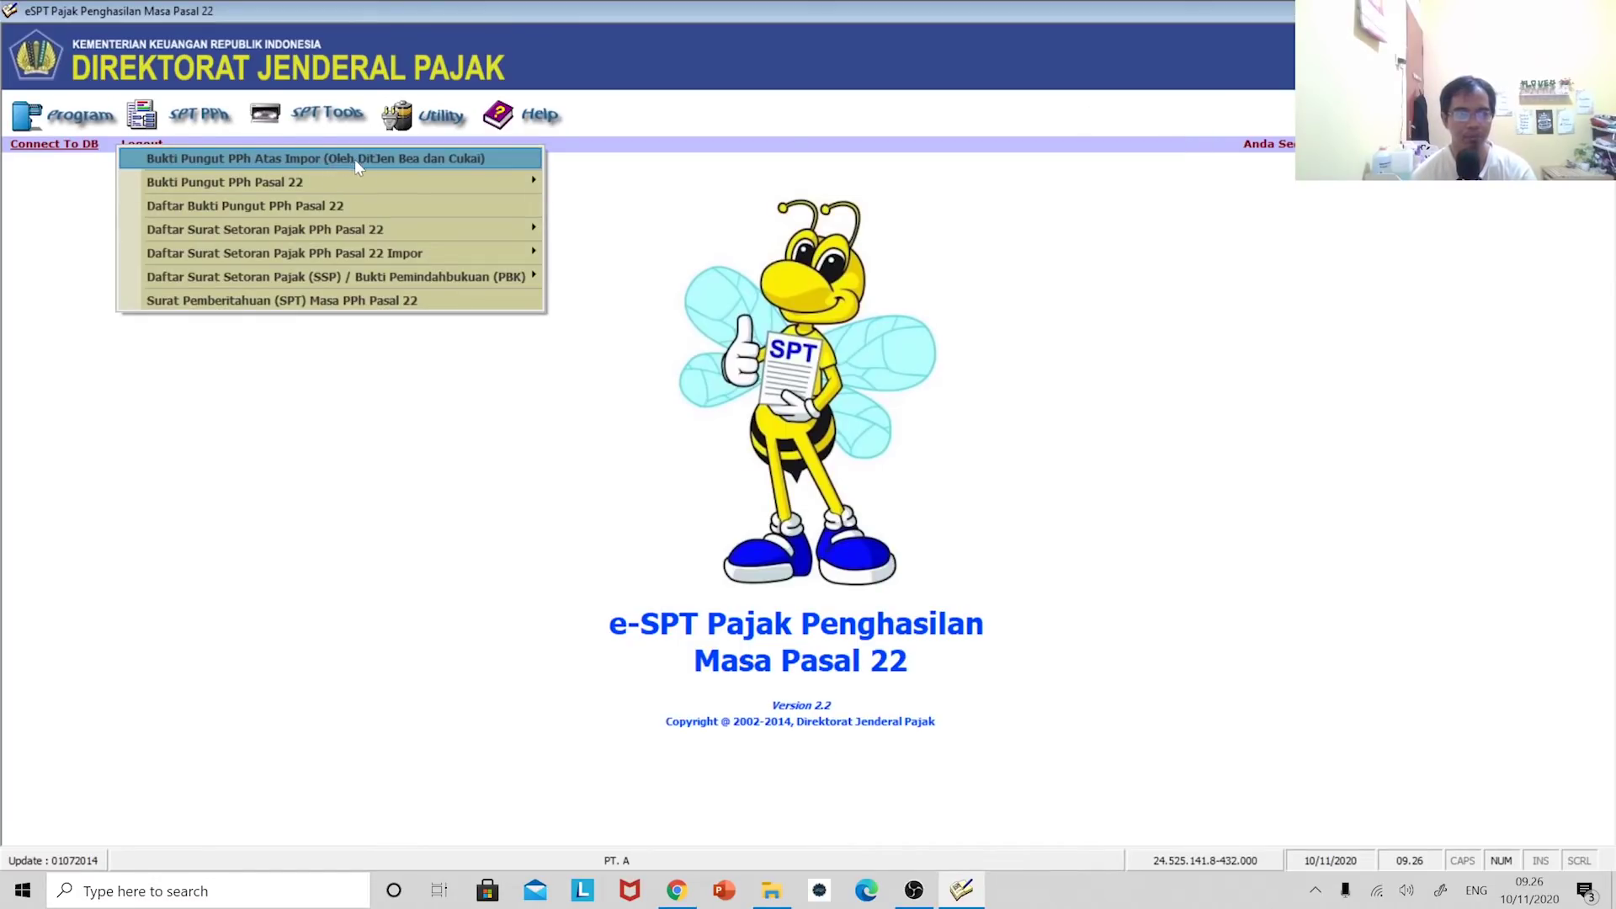
mouse_move(385, 180)
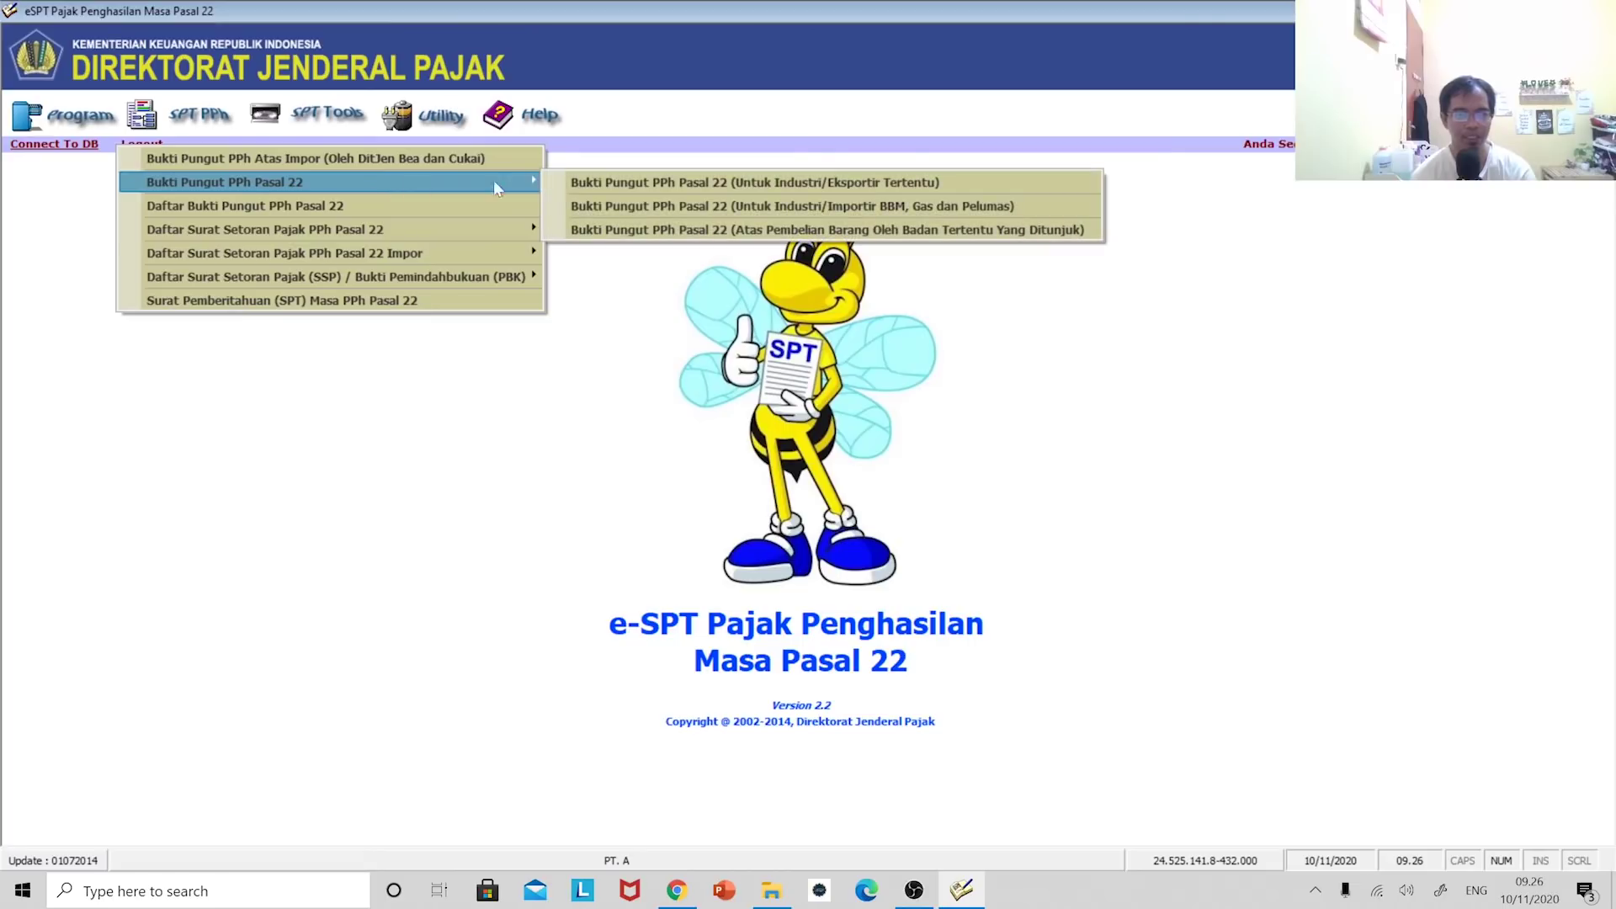
left_click(726, 206)
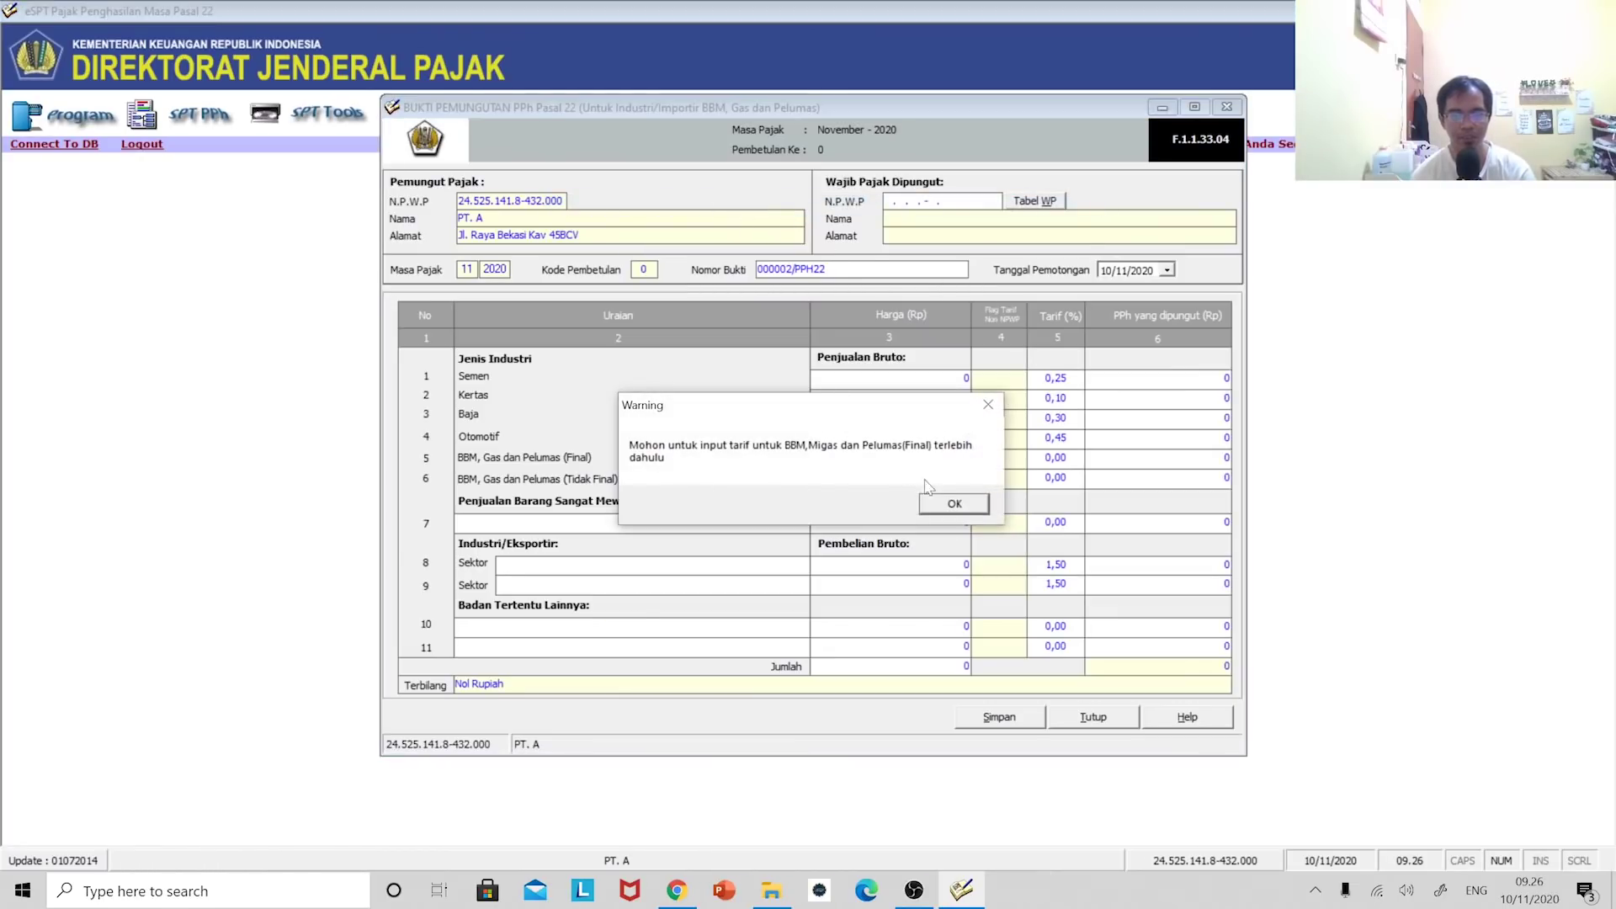
left_click(950, 504)
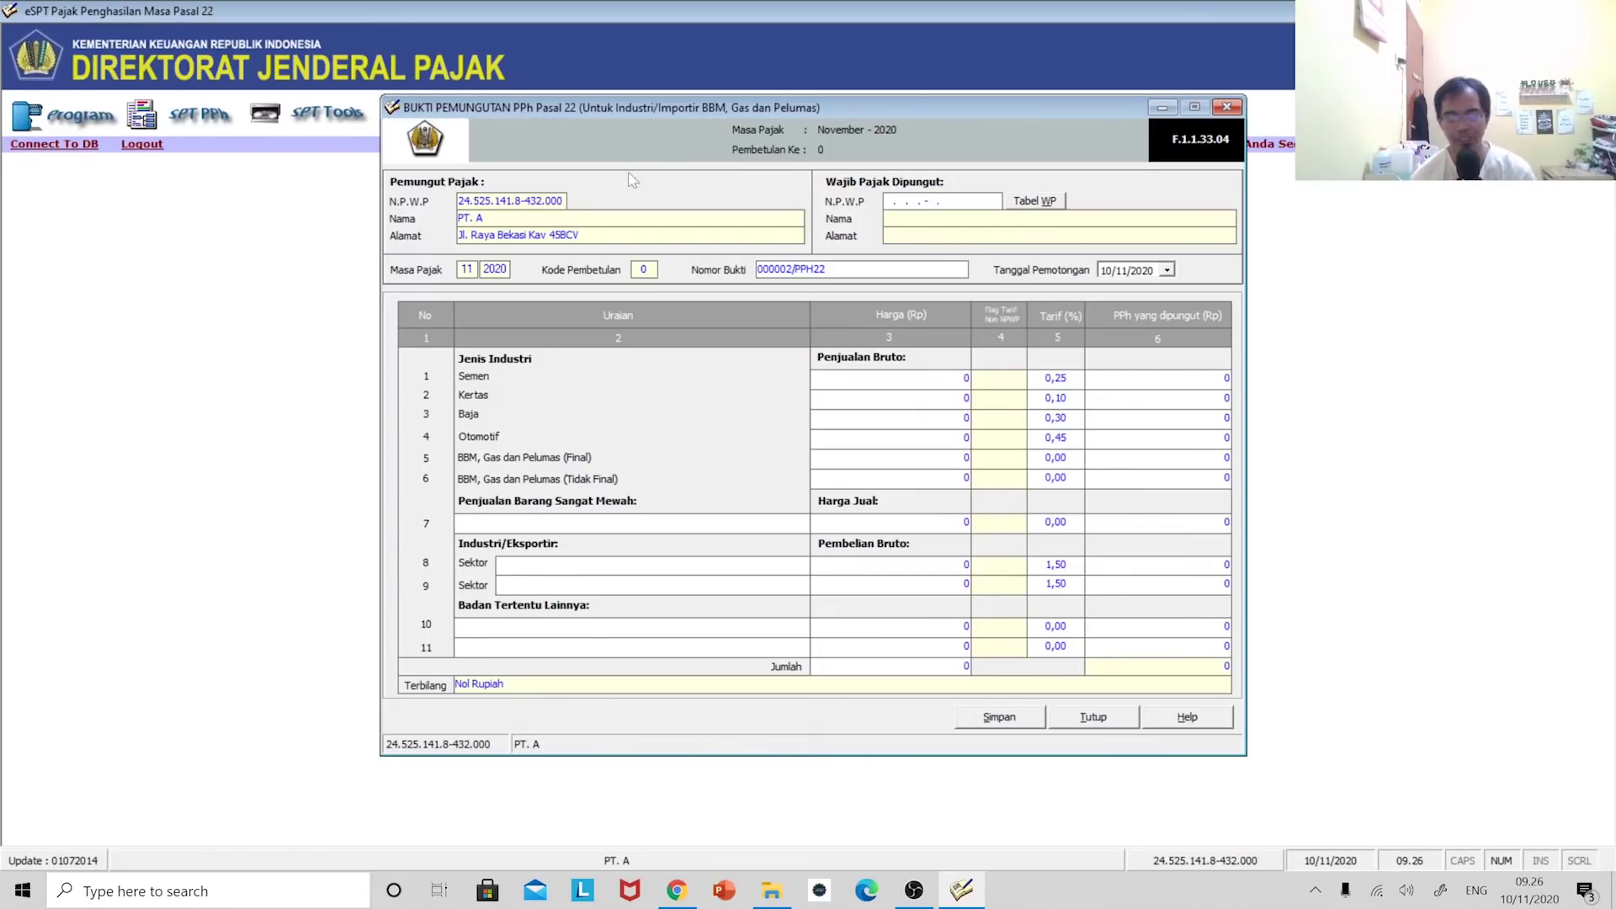
- Swap the fuel slip form for the designated-bodies (Badan Tertentu) slip form, numbered 000002/PPH22
left_click(1226, 107)
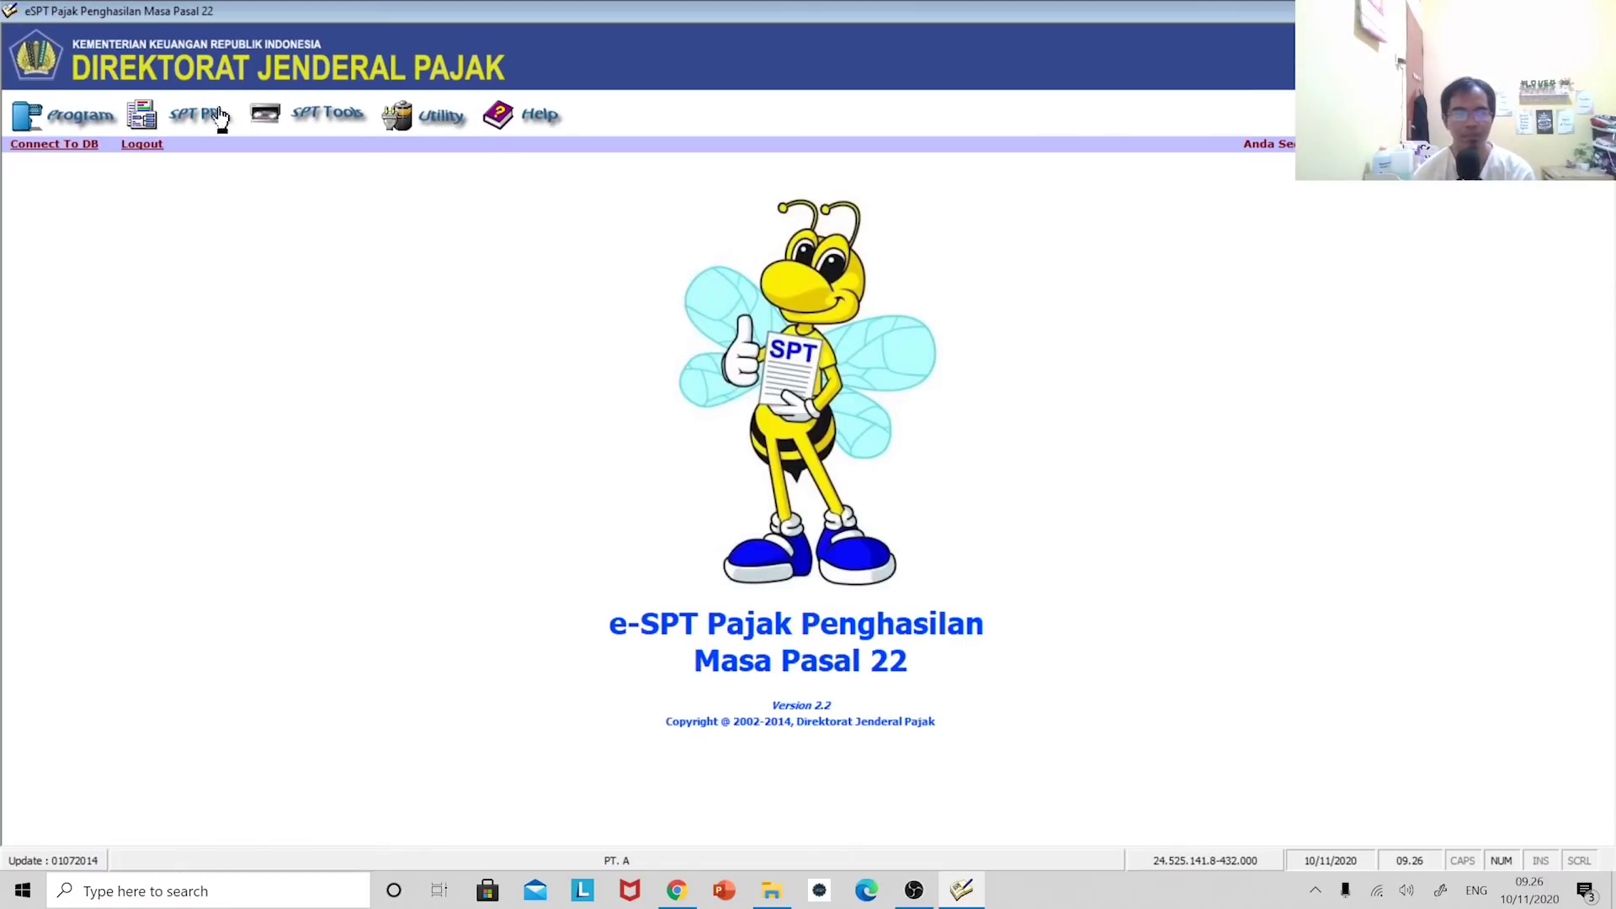
left_click(202, 114)
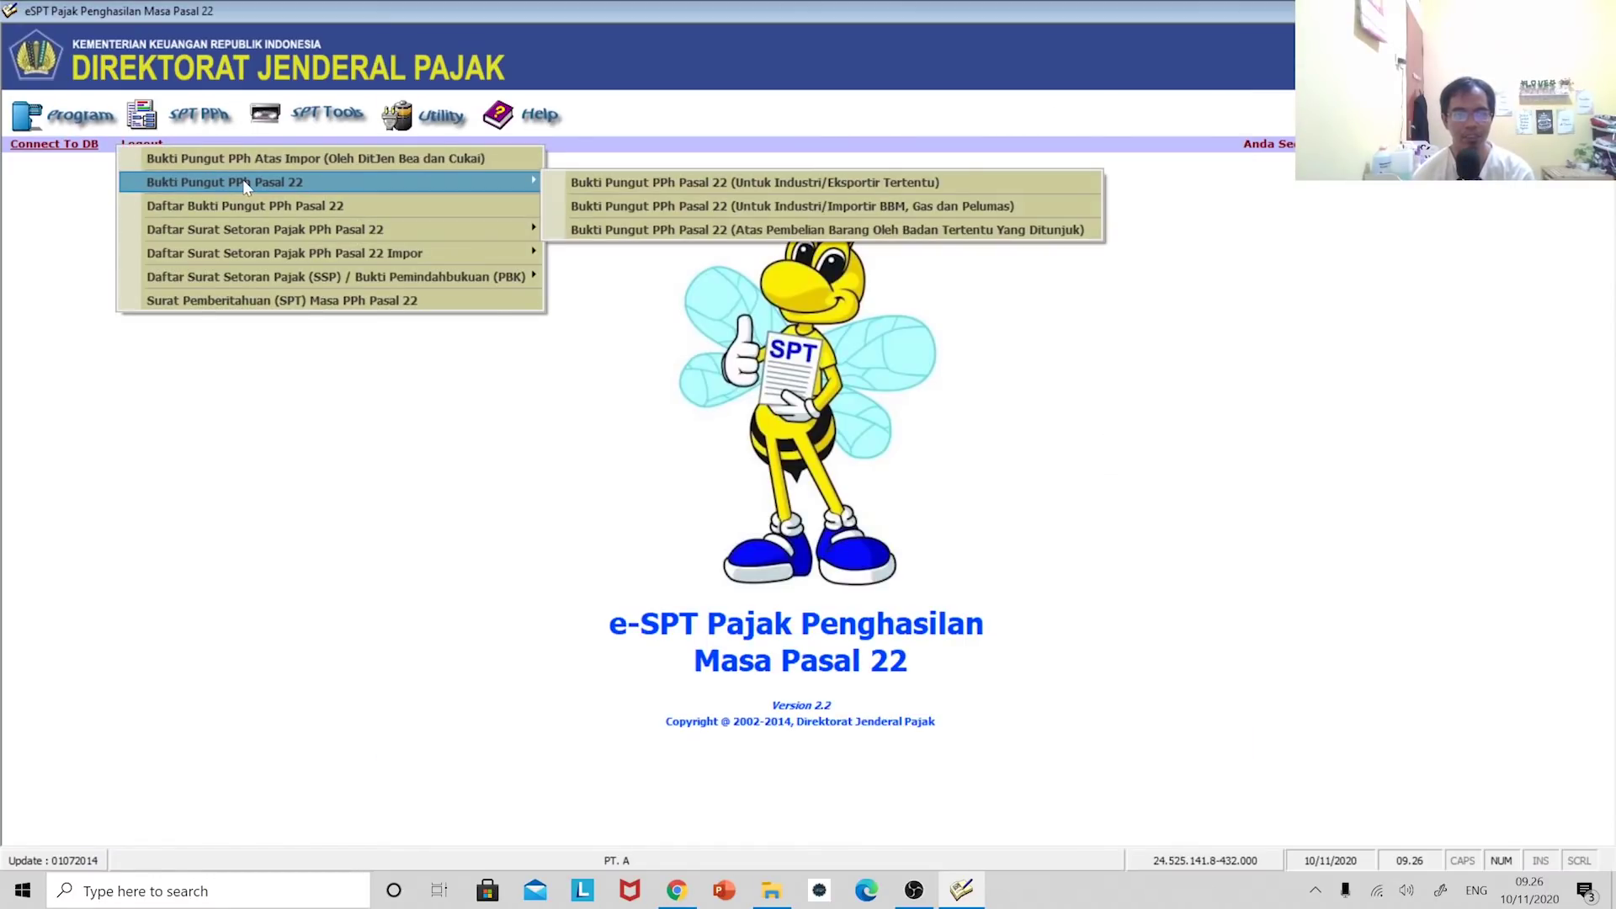
left_click(744, 232)
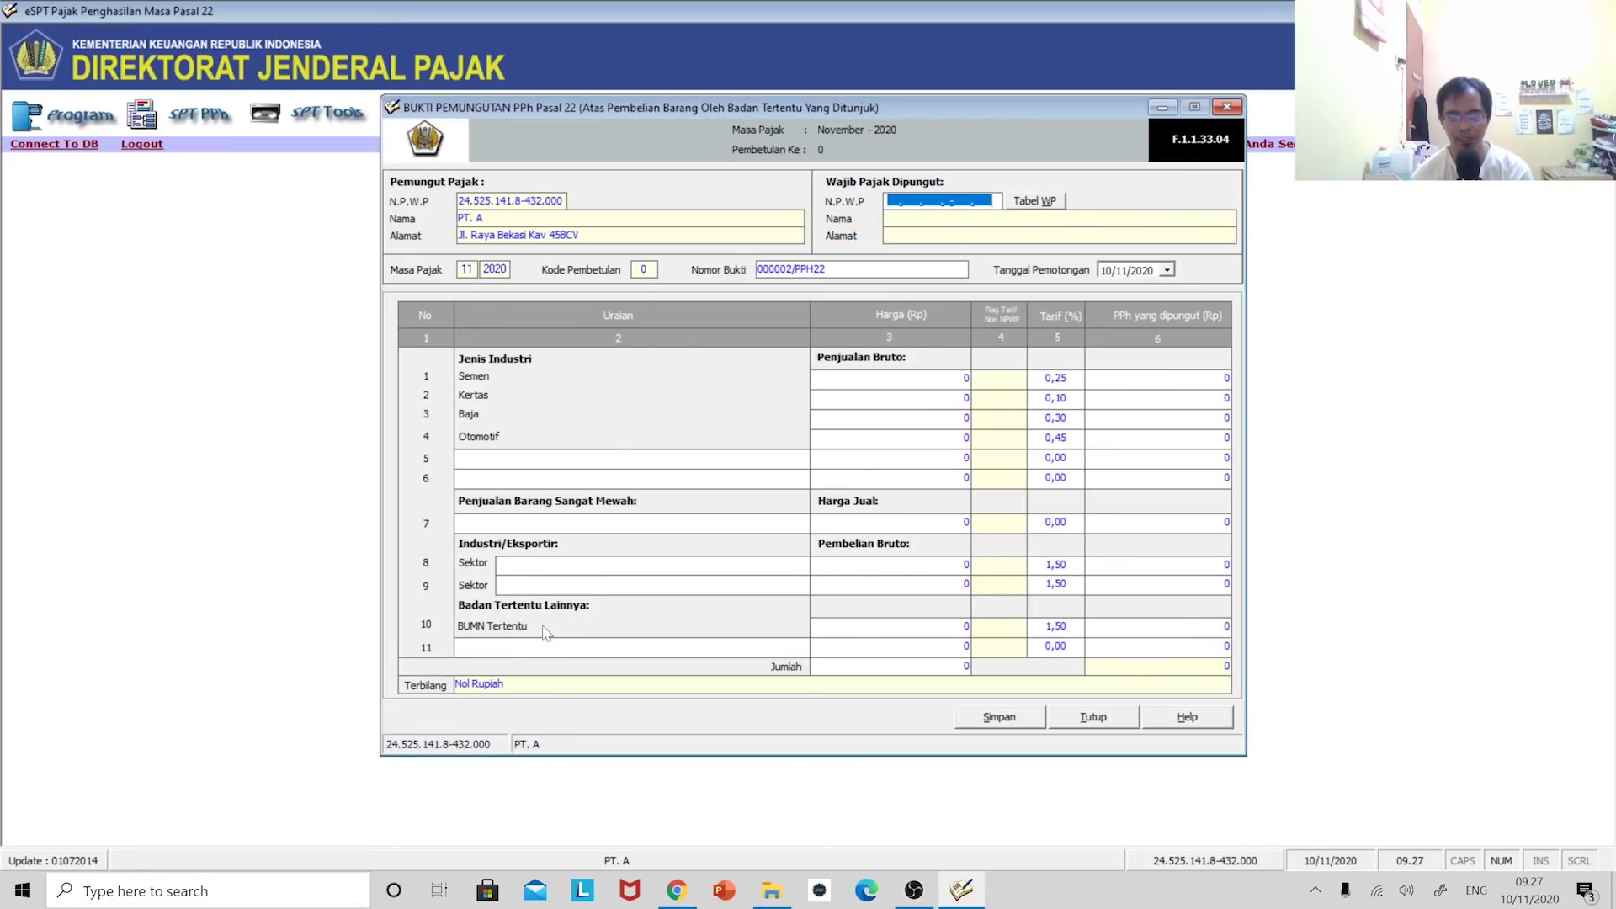
- Close the designated-bodies slip and open Daftar SSP, showing 500.000 due under 411122/100
left_click(1230, 108)
left_click(187, 114)
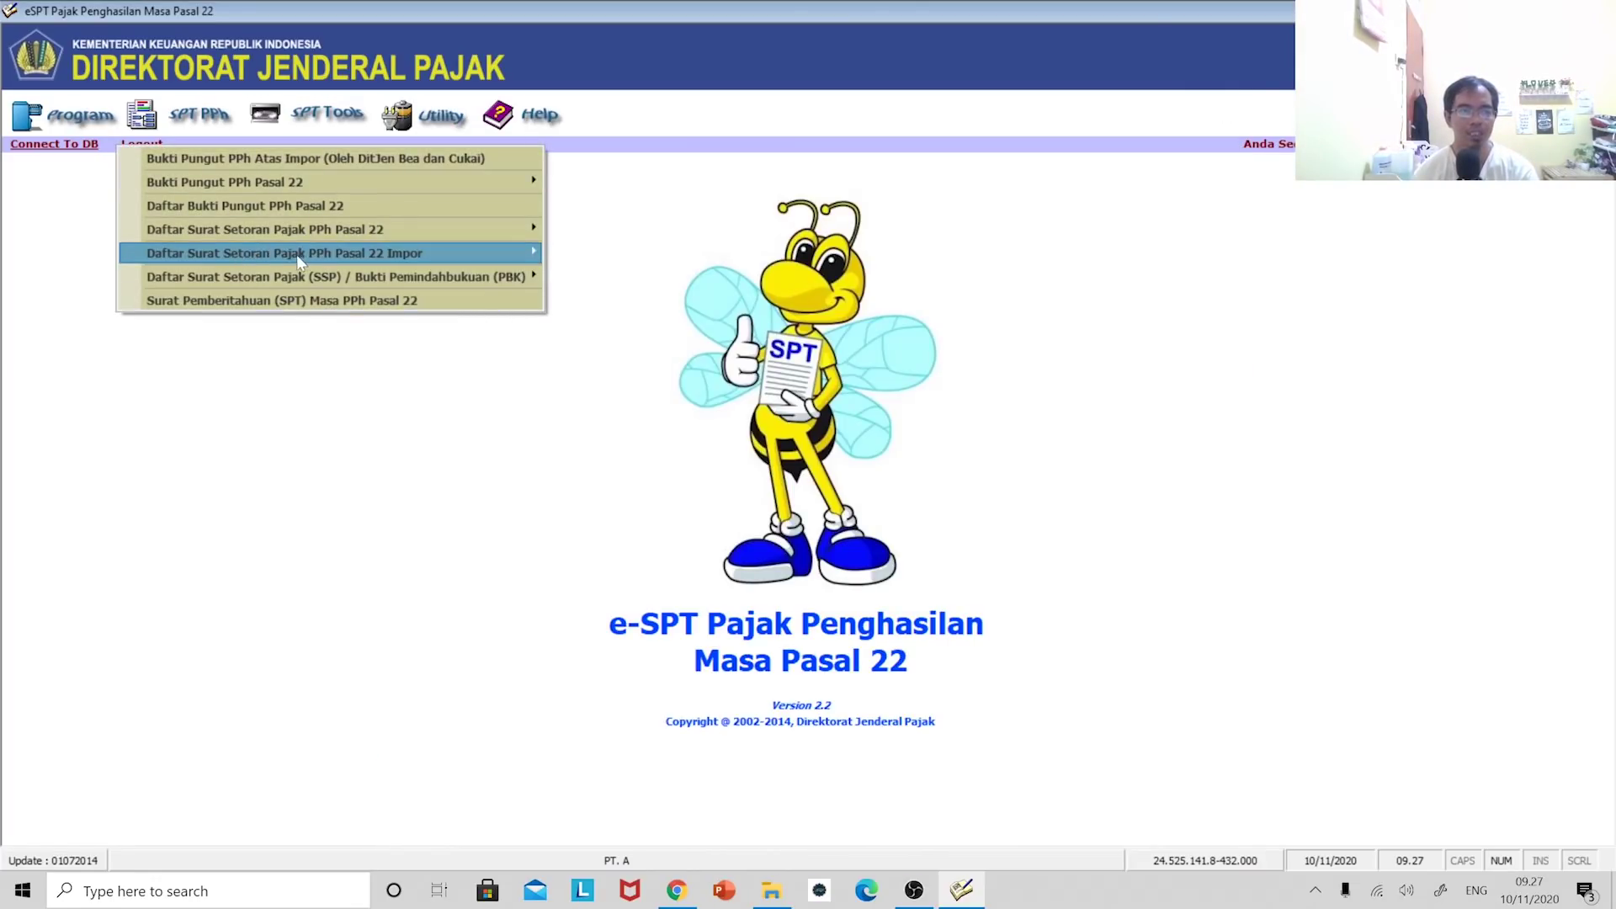
mouse_move(300, 255)
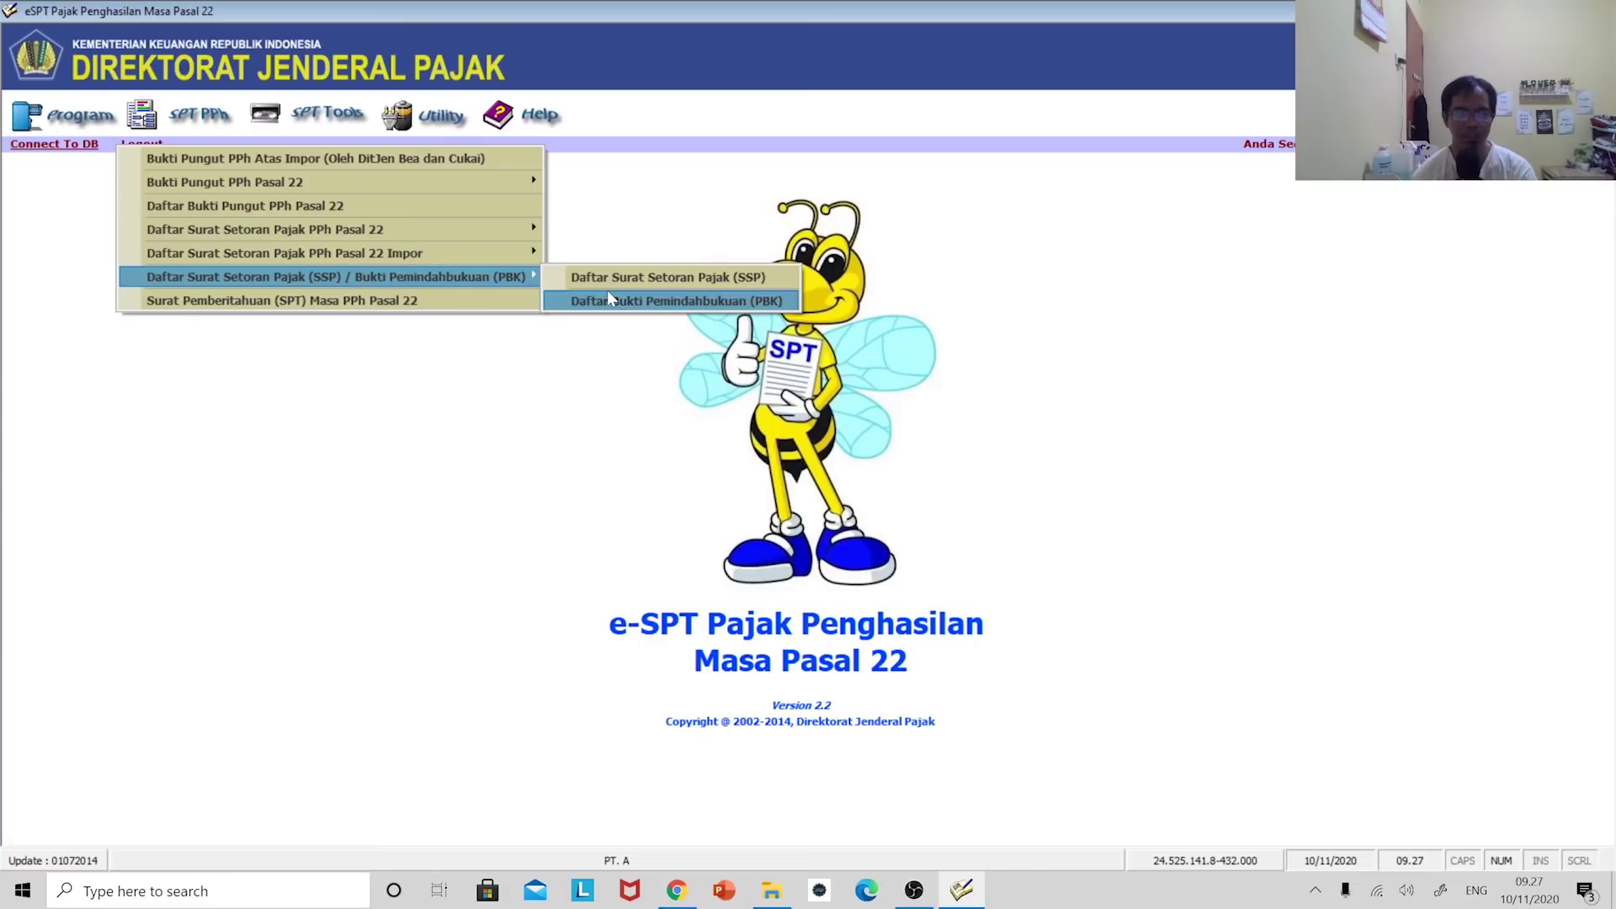
left_click(648, 277)
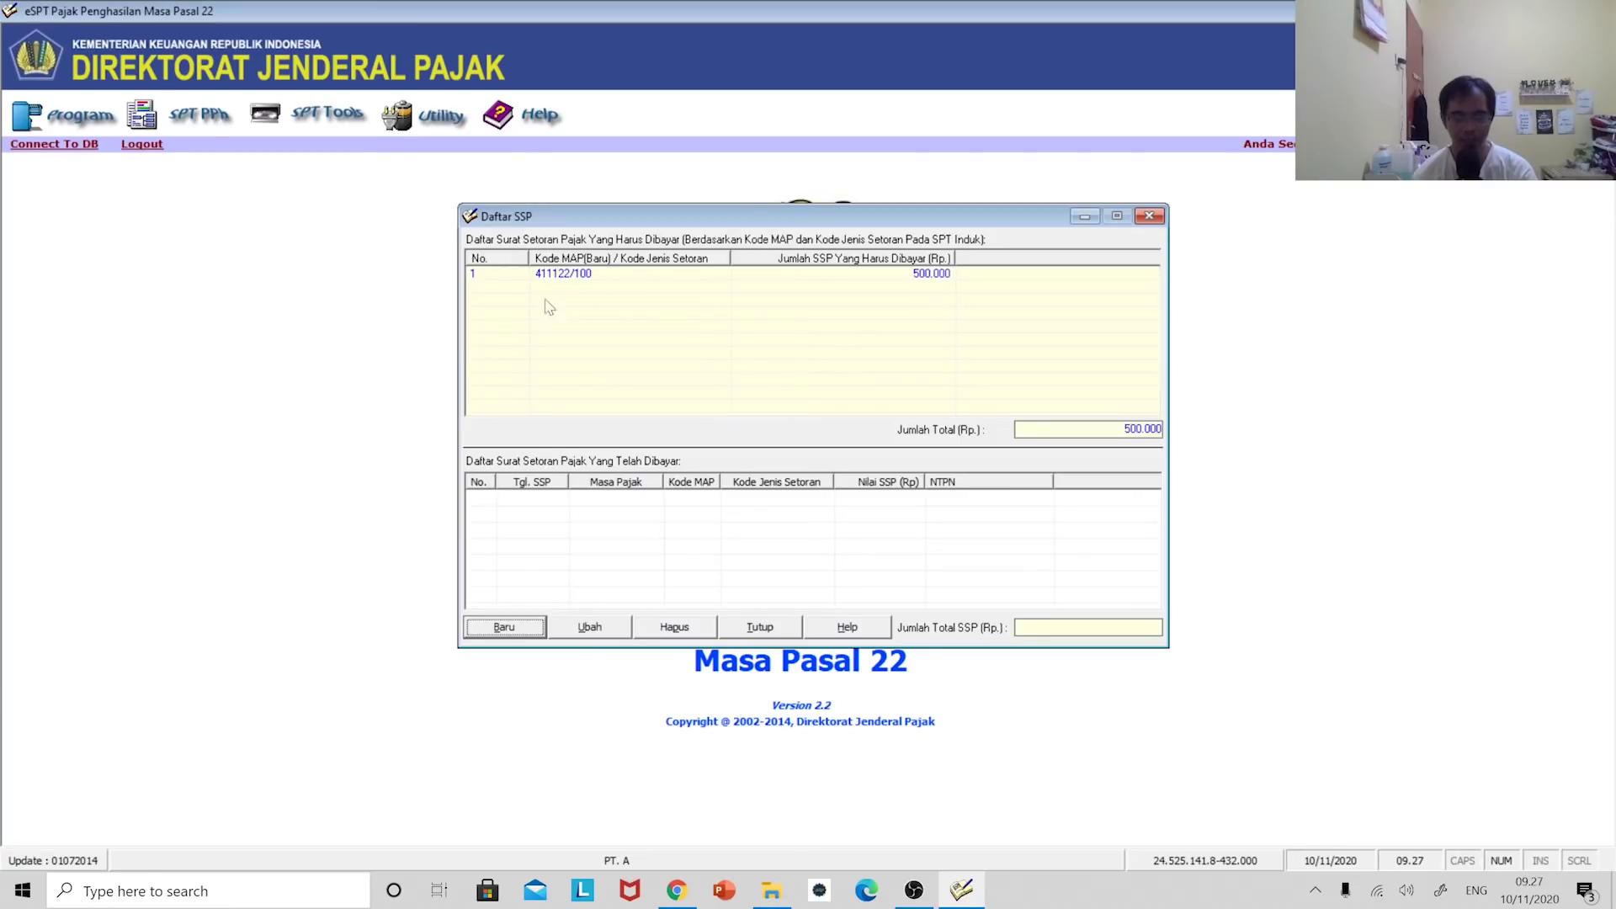
- Start a new SSP entry and choose deposit type 100 Masa PPh Pasal 22
left_click(504, 631)
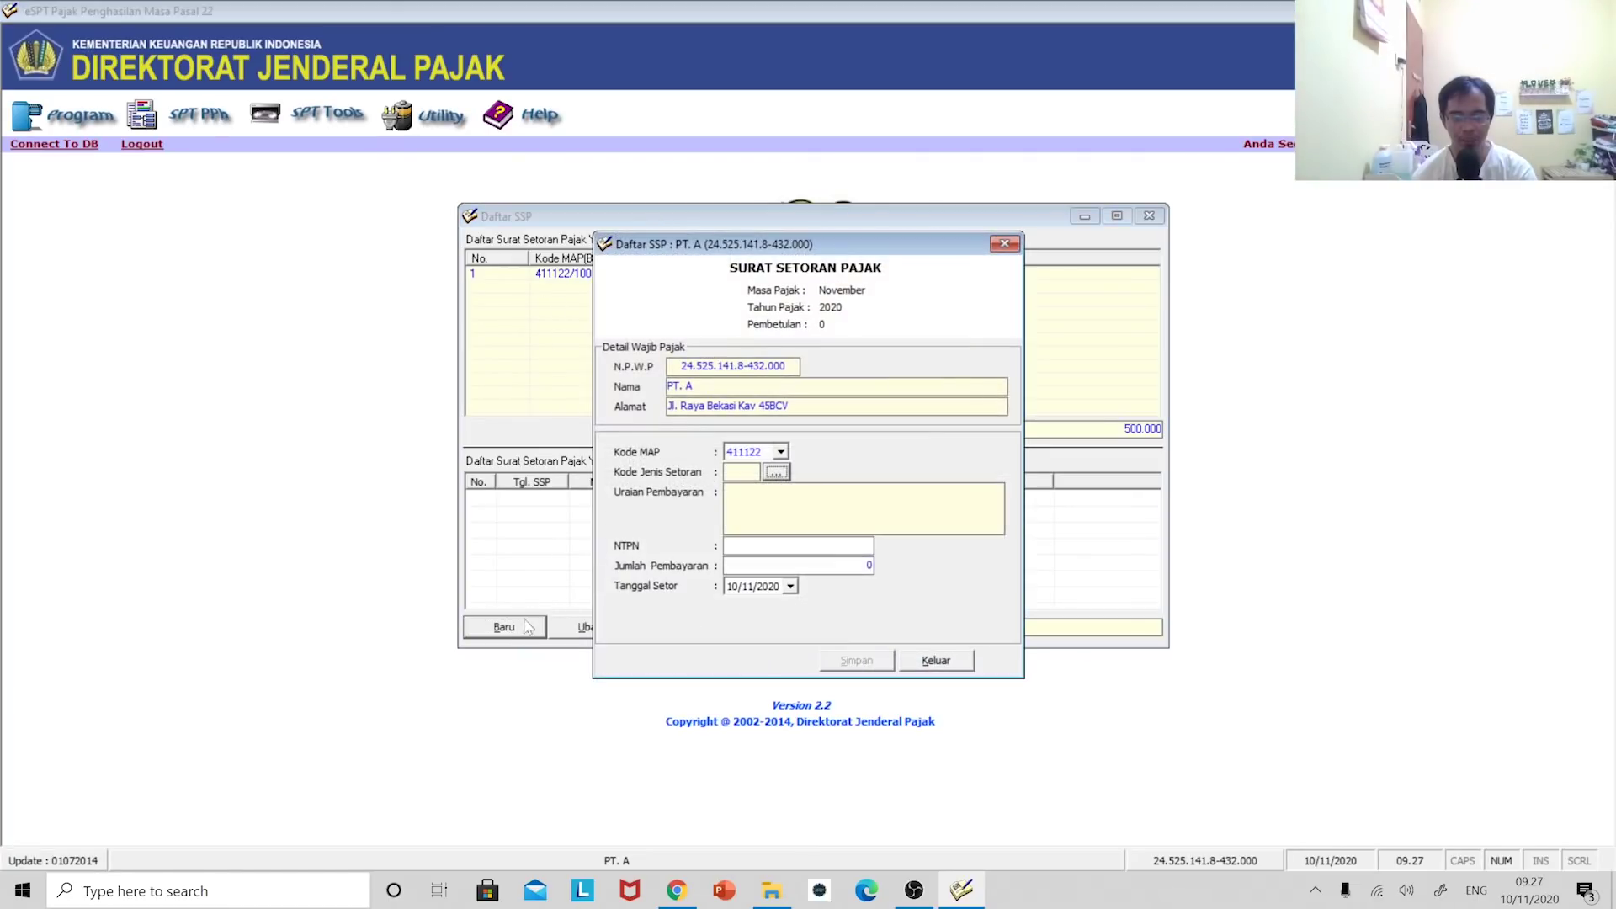
left_click_drag(789, 246, 1279, 181)
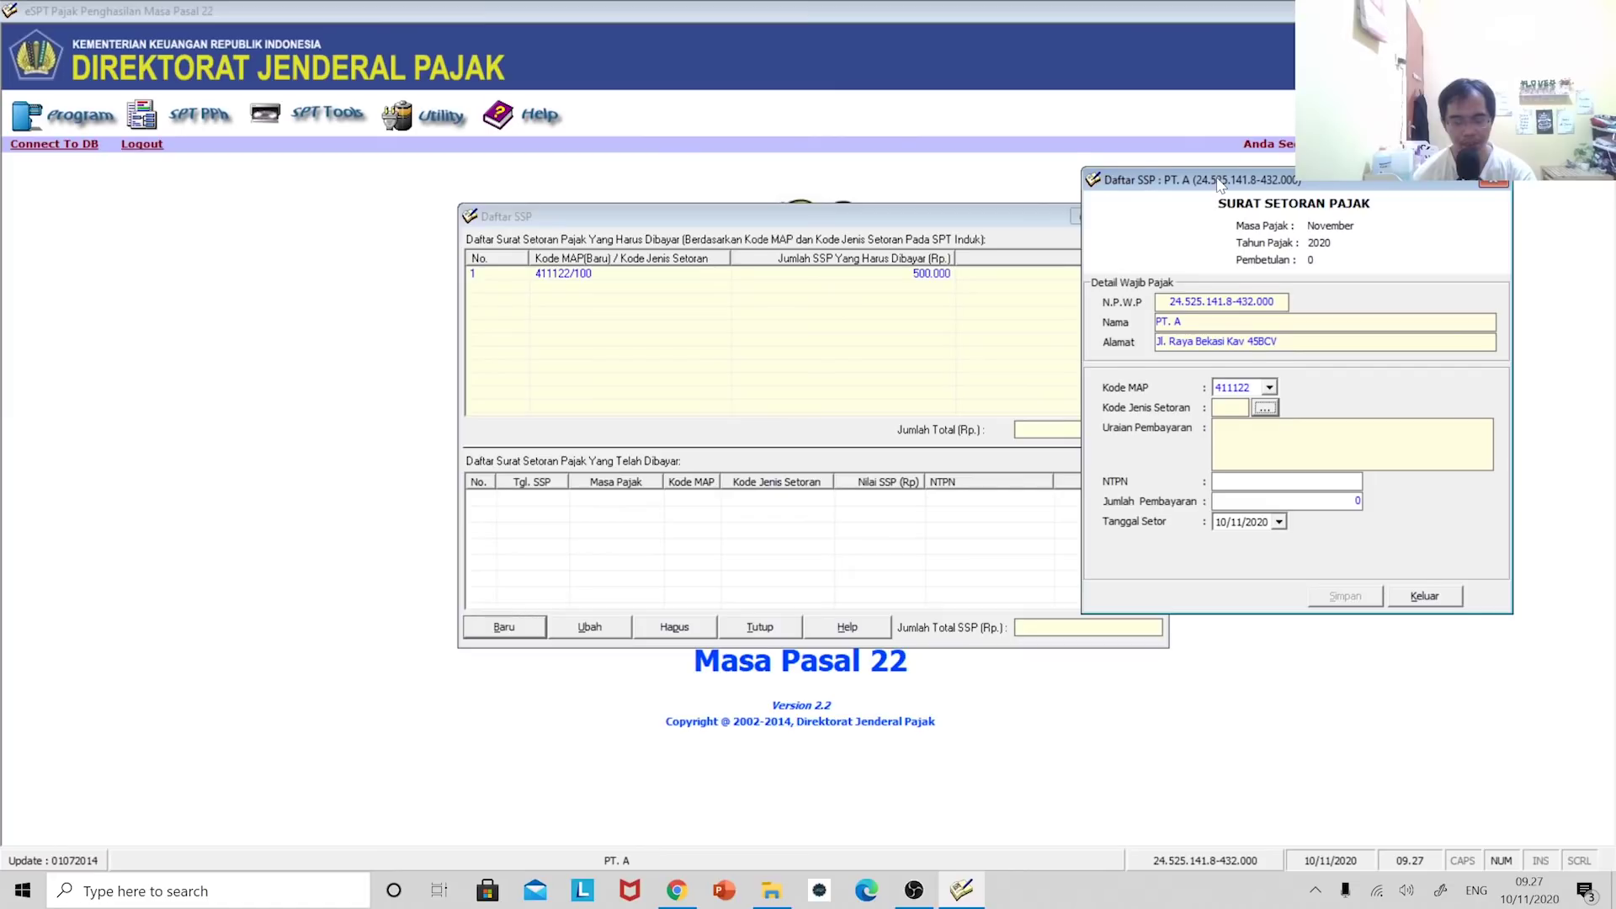
left_click_drag(1219, 186, 1114, 187)
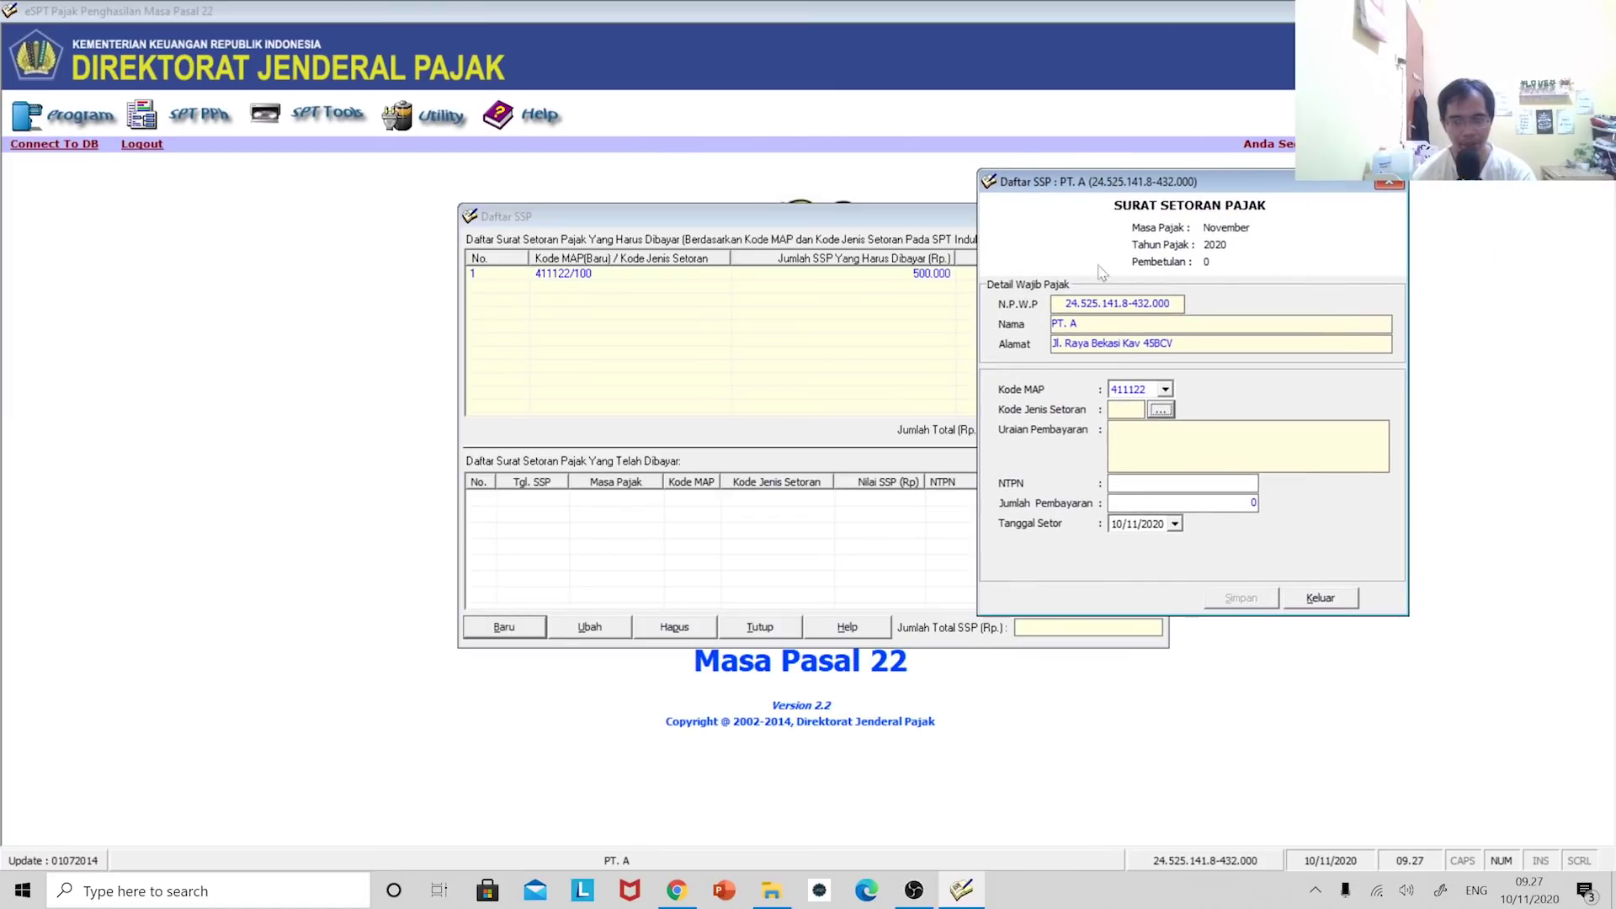
left_click(1158, 411)
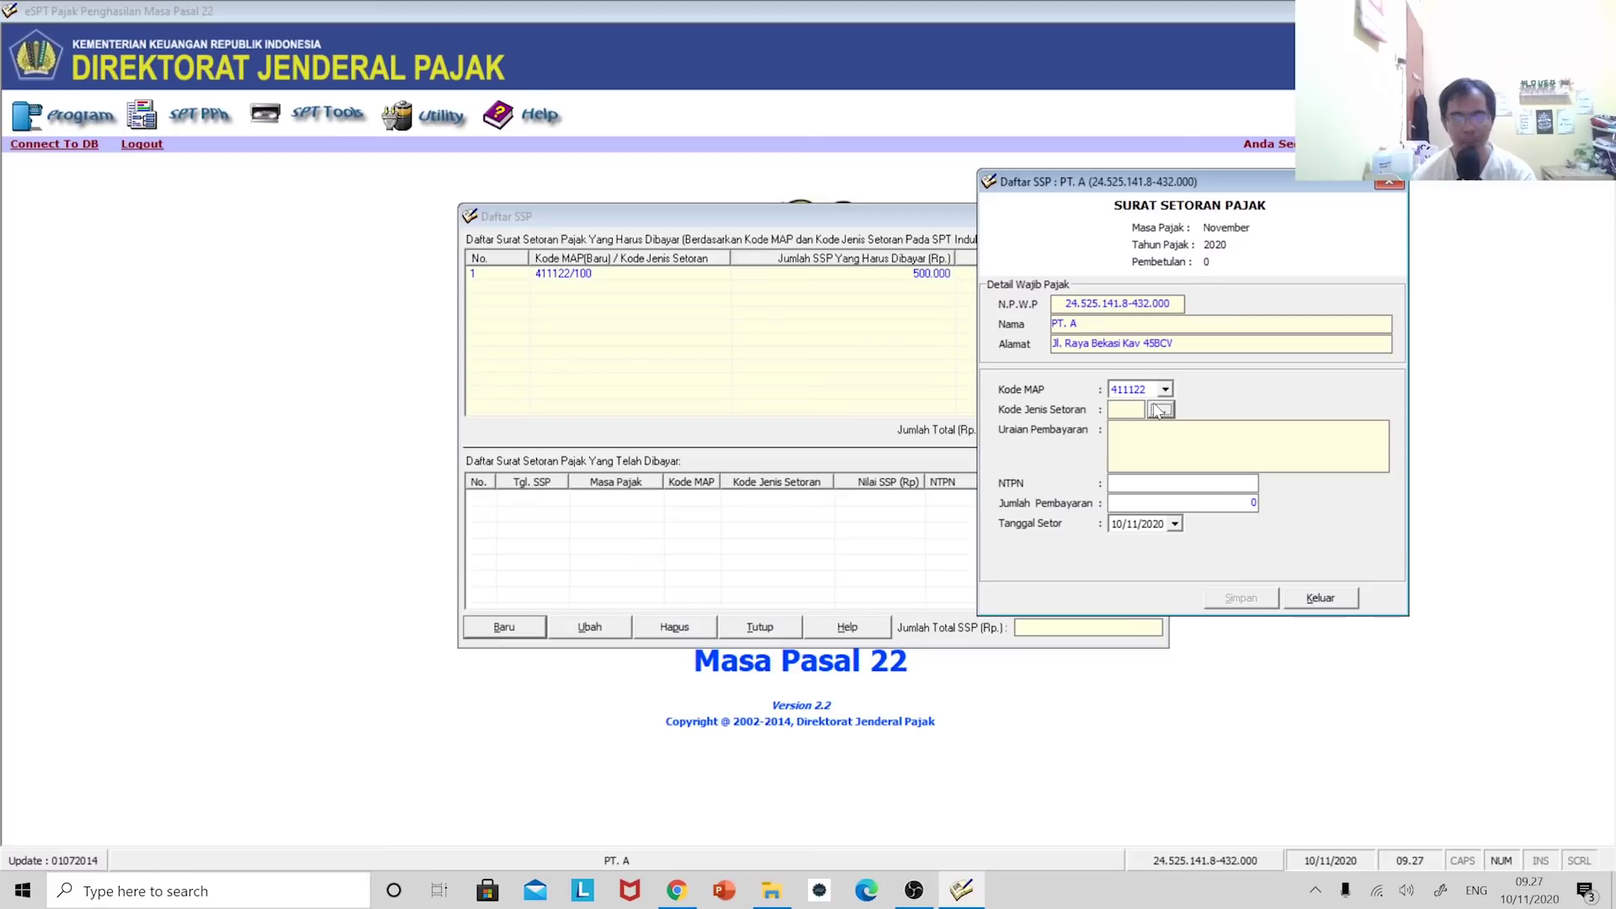
left_click(1161, 412)
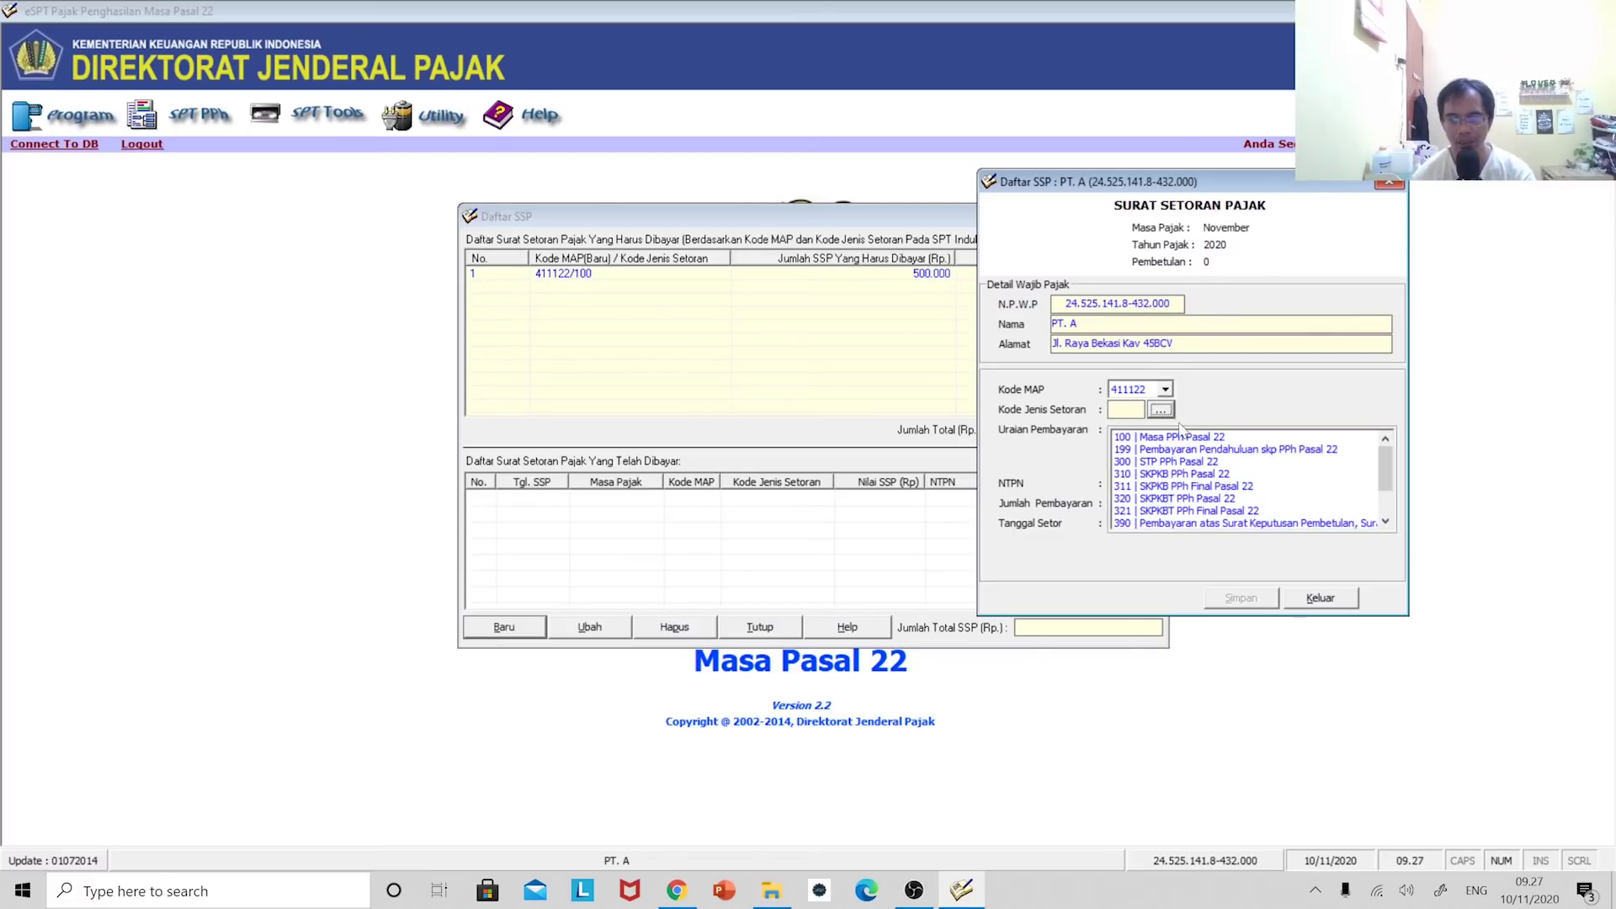
left_click(1187, 437)
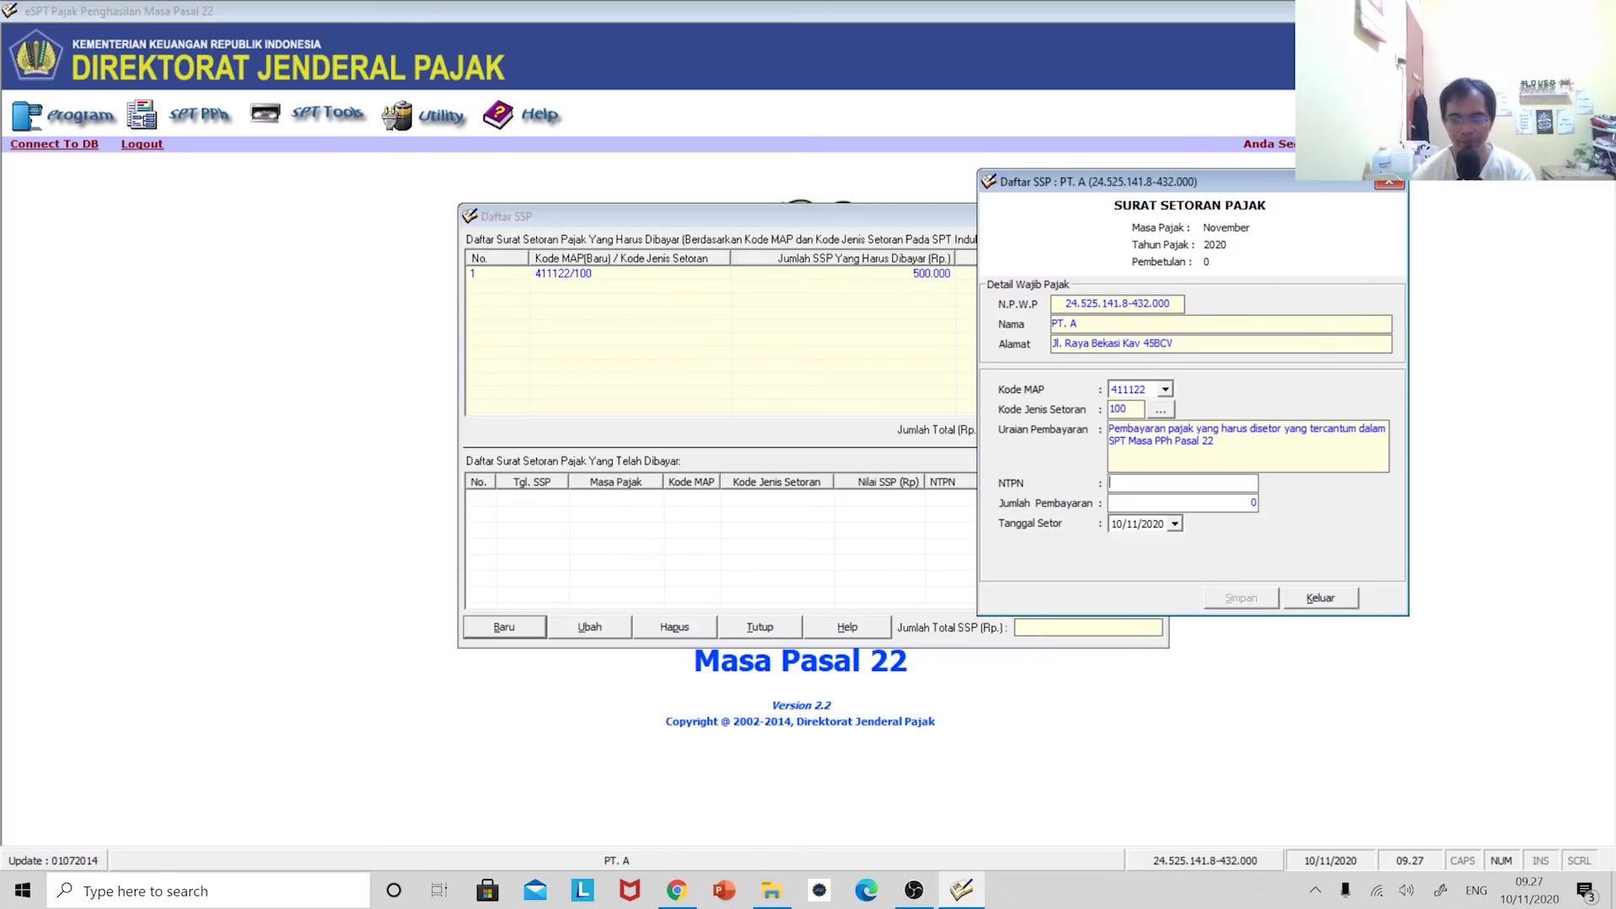
- Enter the NTPN, amount 500000 and payment date 08/12/2020, then save without adding another
type("12345678")
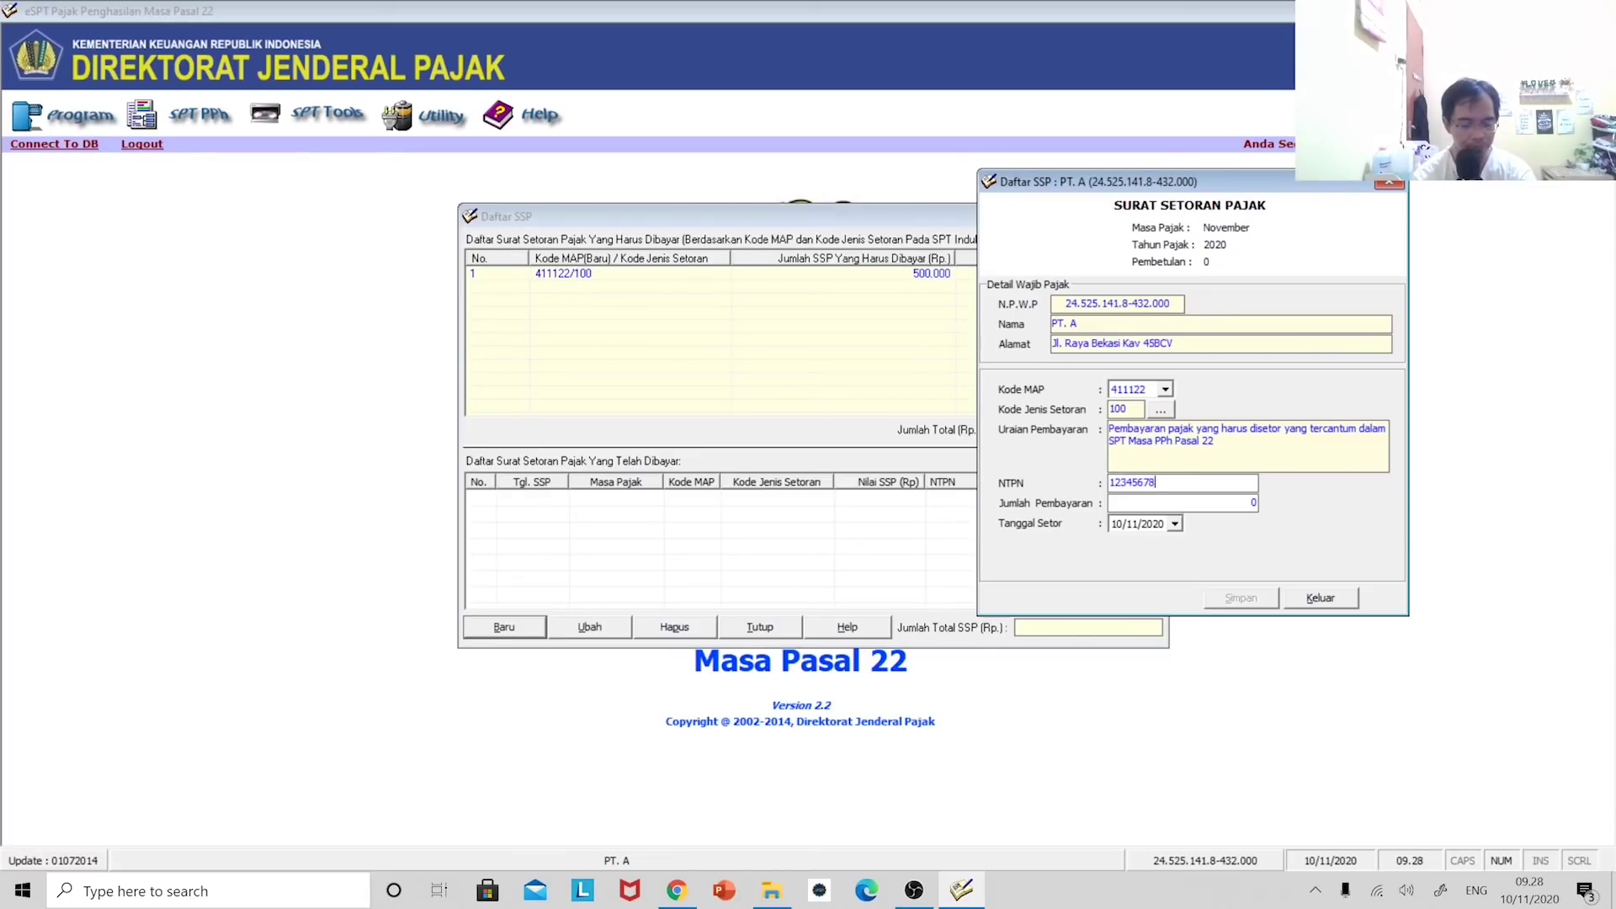
type("91")
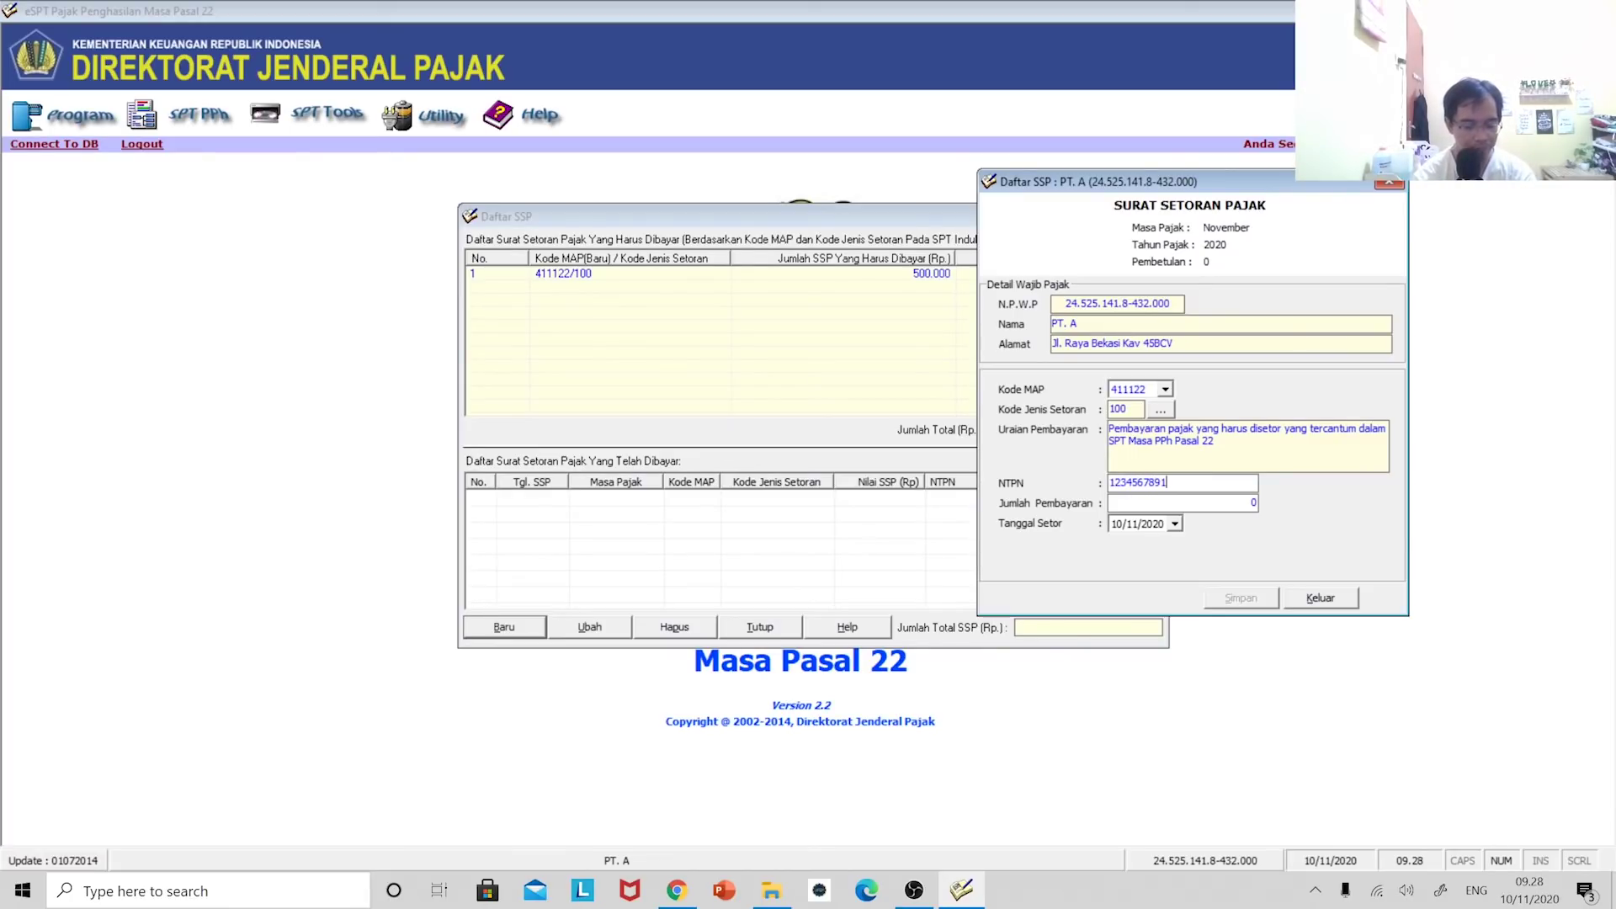
type("ab")
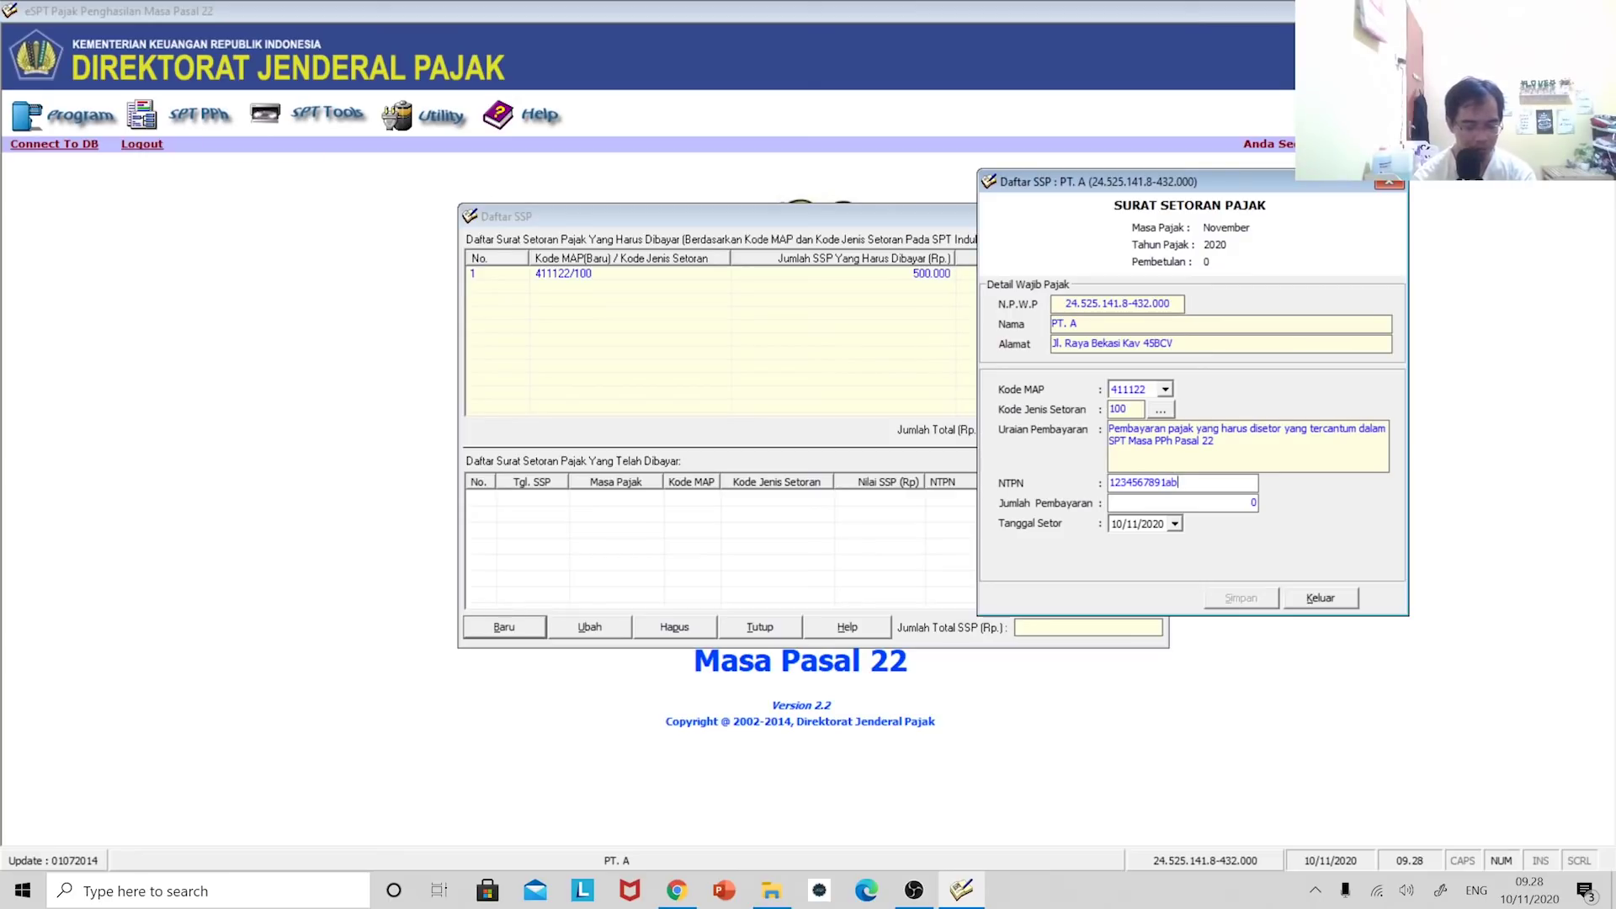
type("cde")
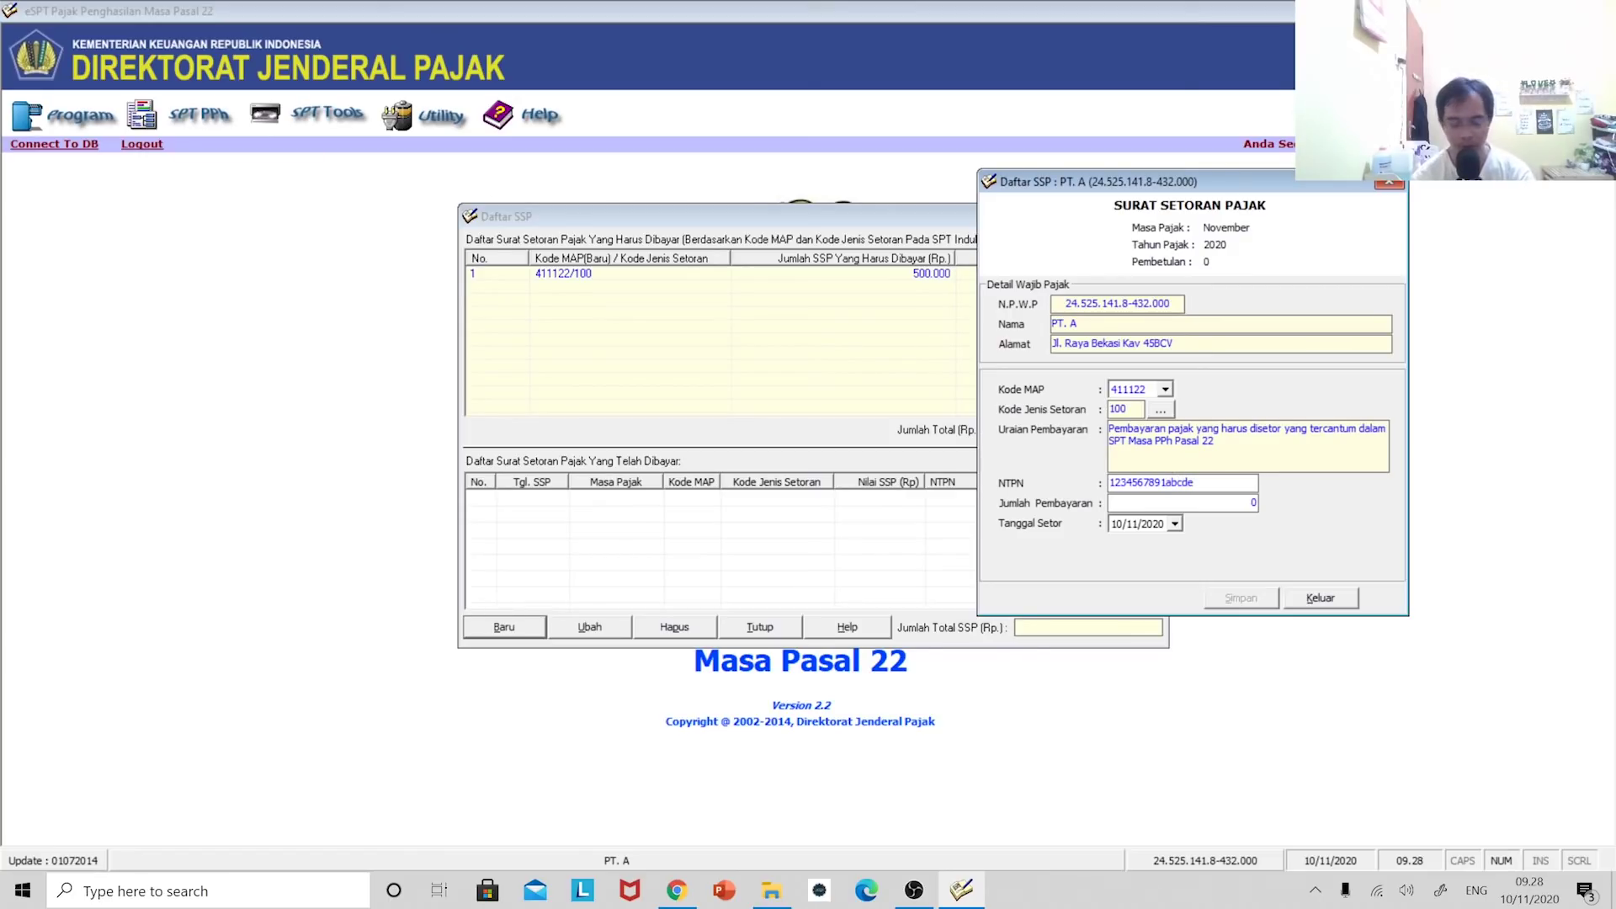
type("f")
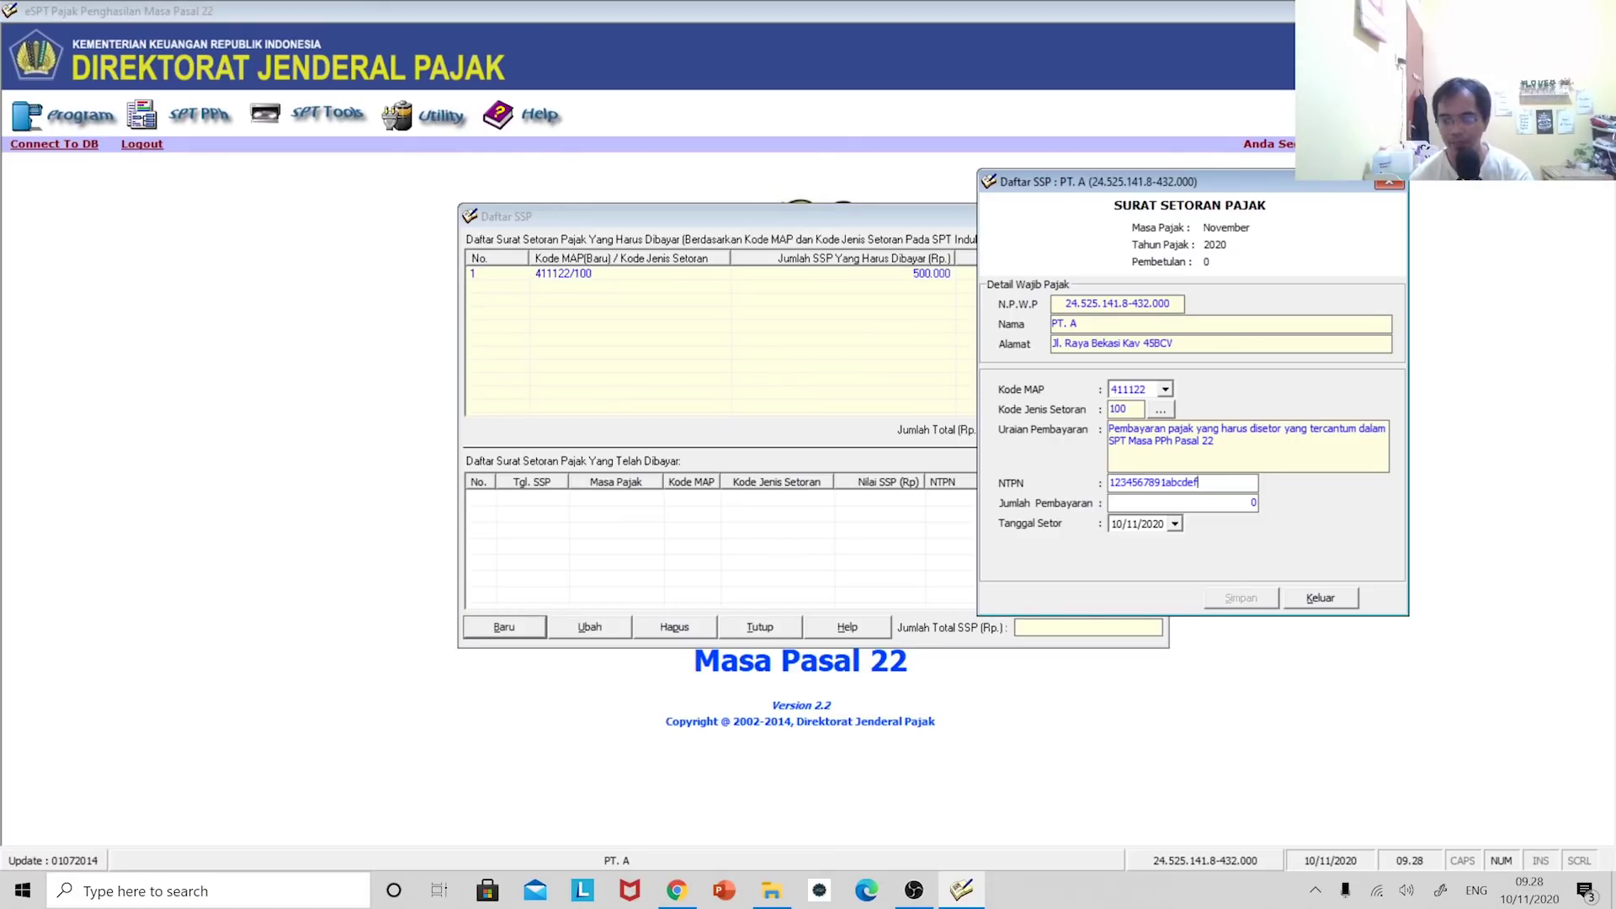
type("500000")
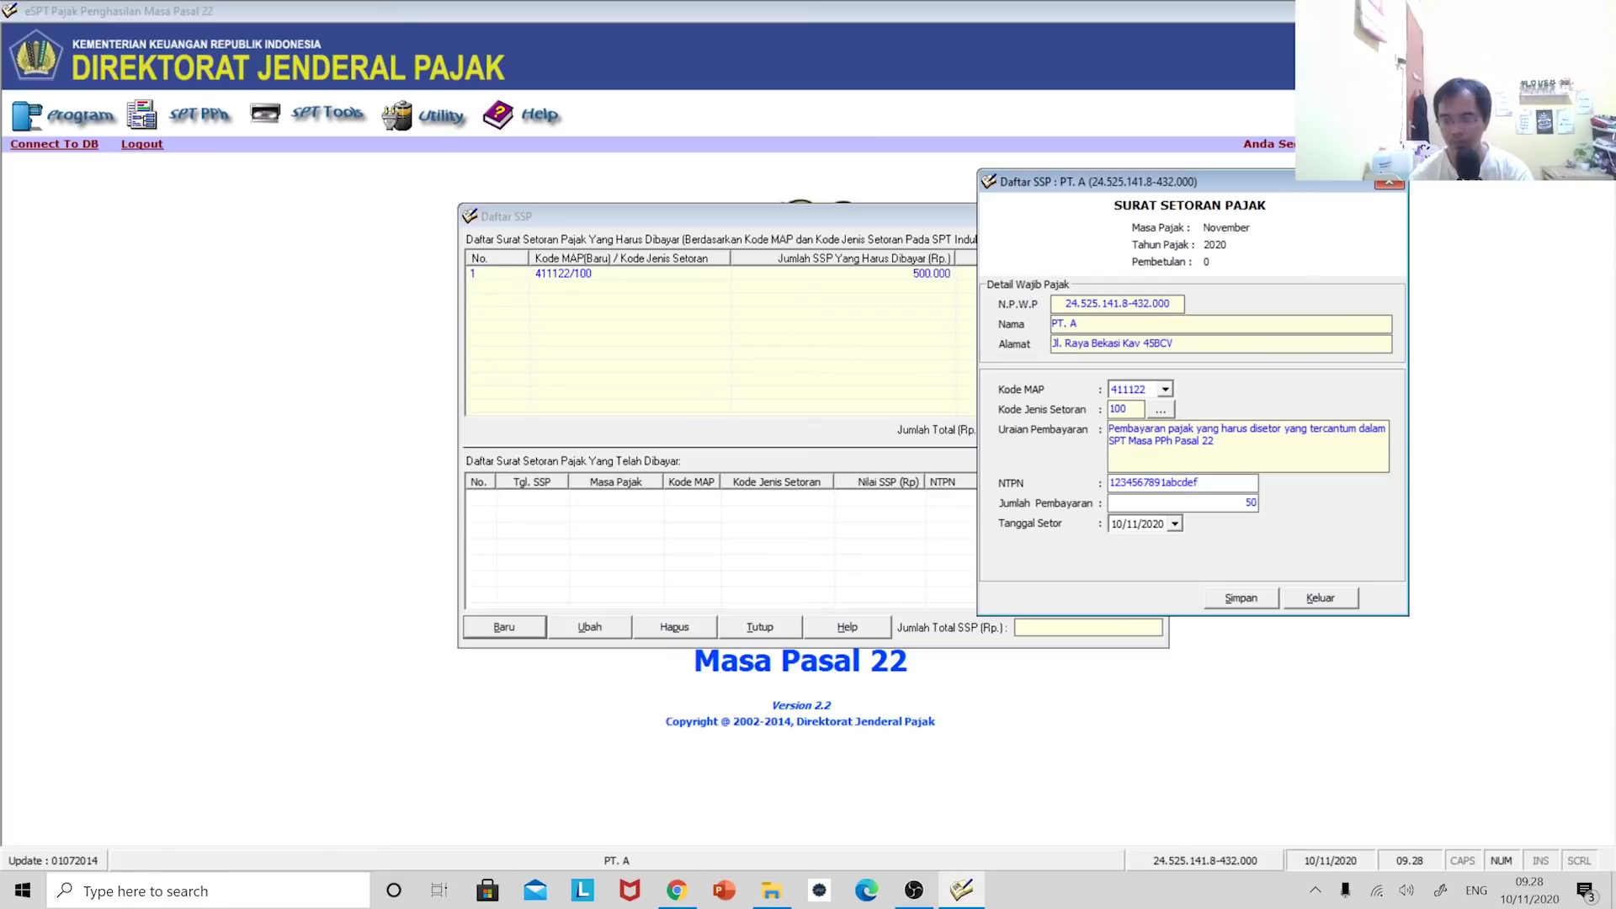
left_click(1176, 524)
left_click(1258, 549)
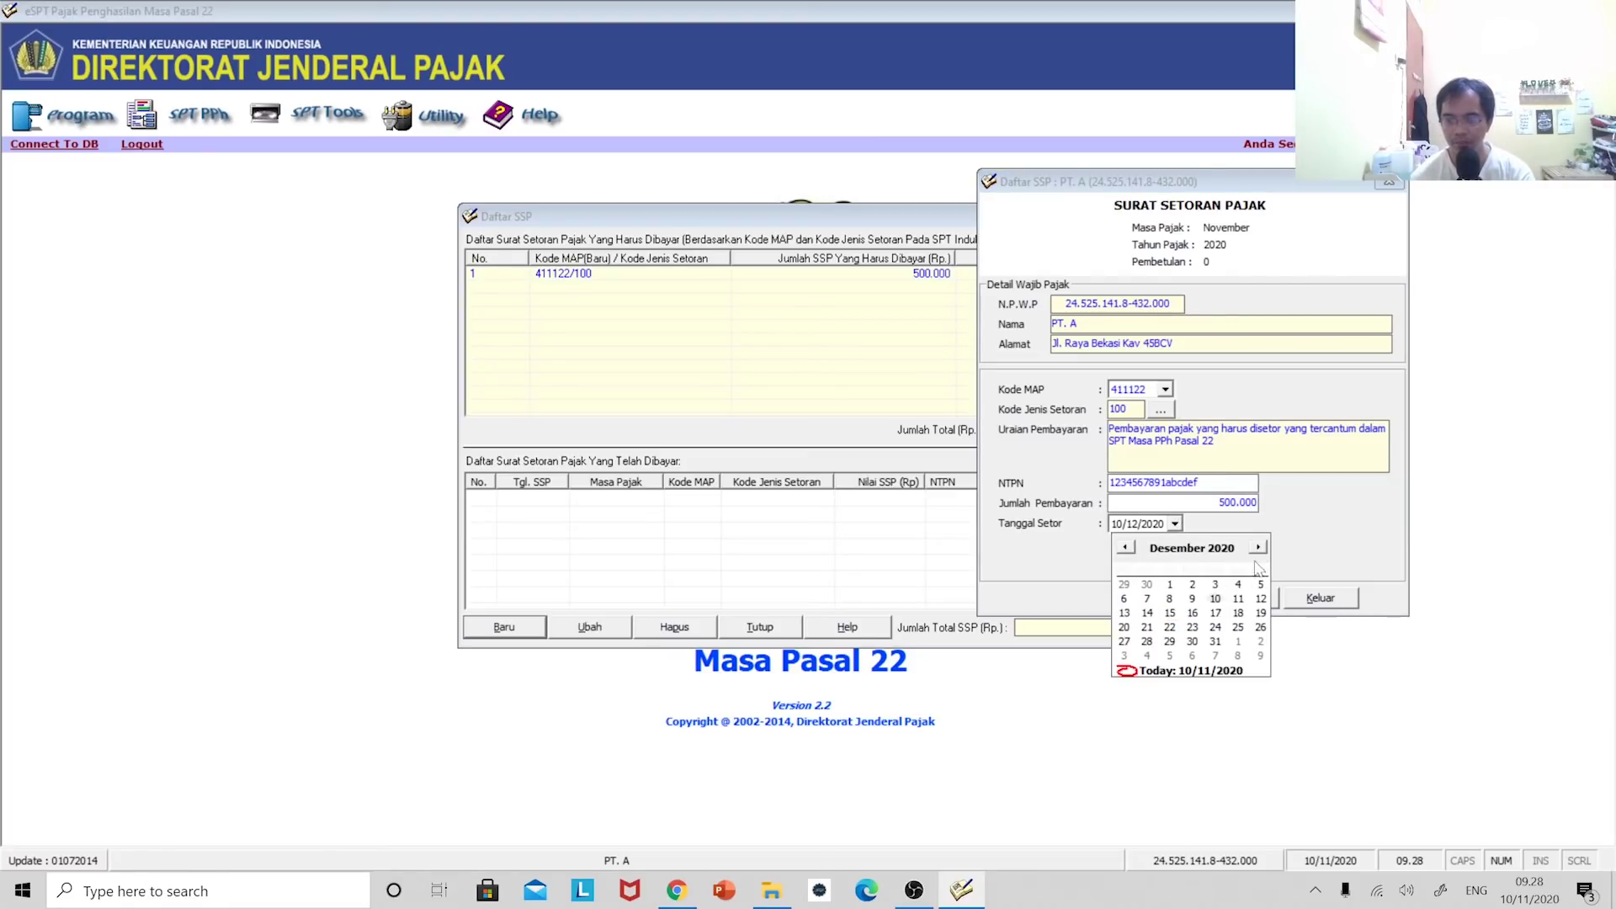
left_click(1170, 600)
left_click(1242, 594)
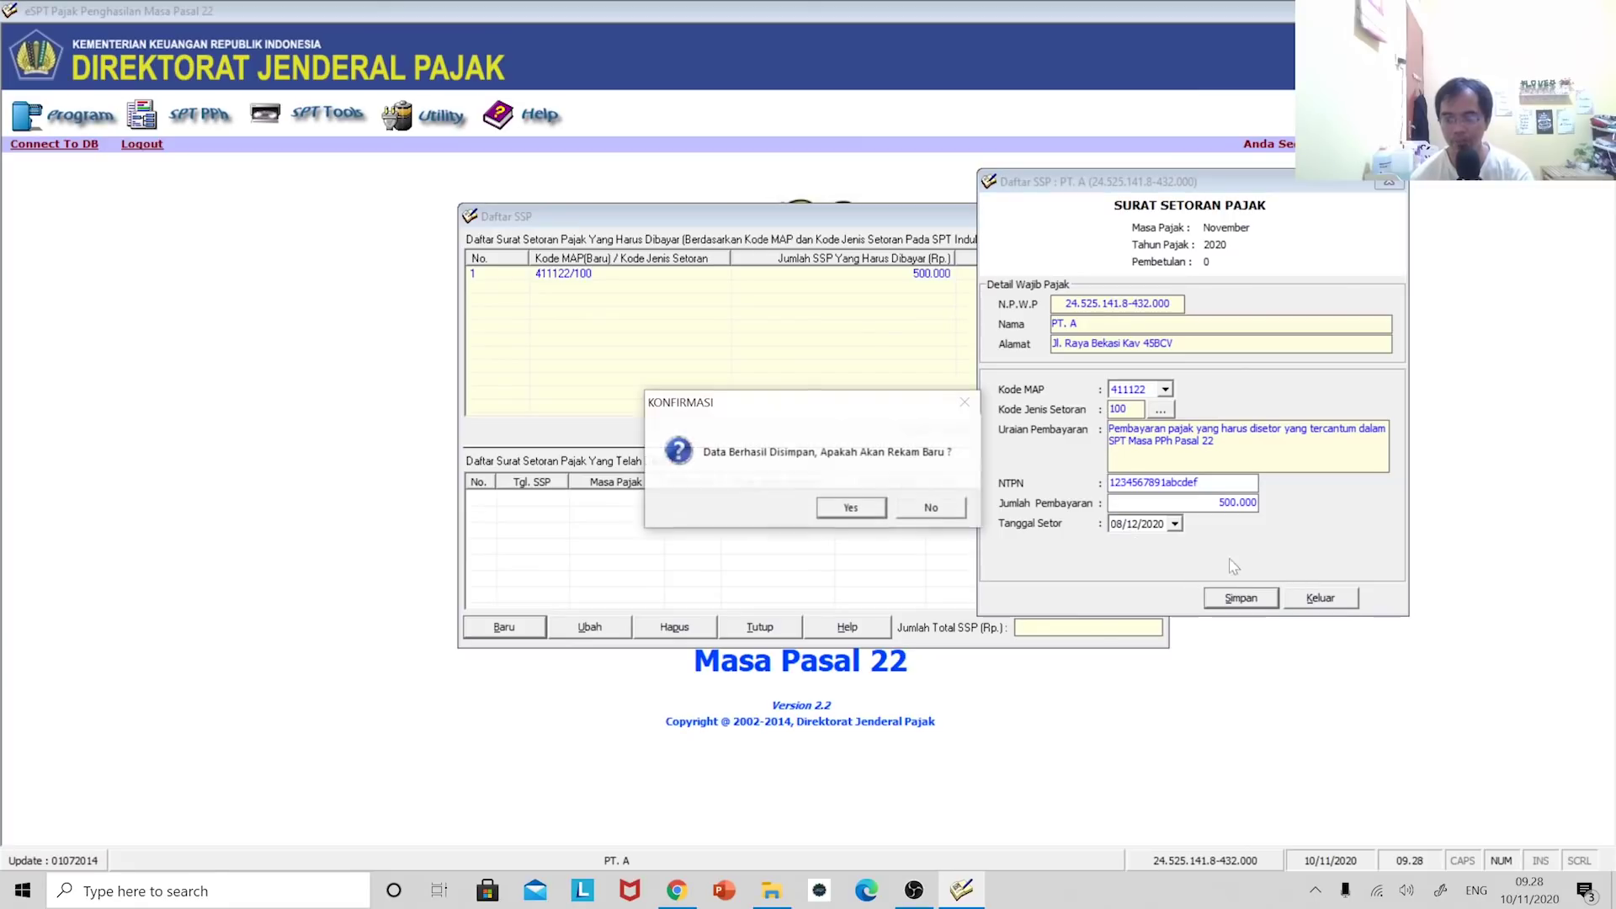
left_click(926, 510)
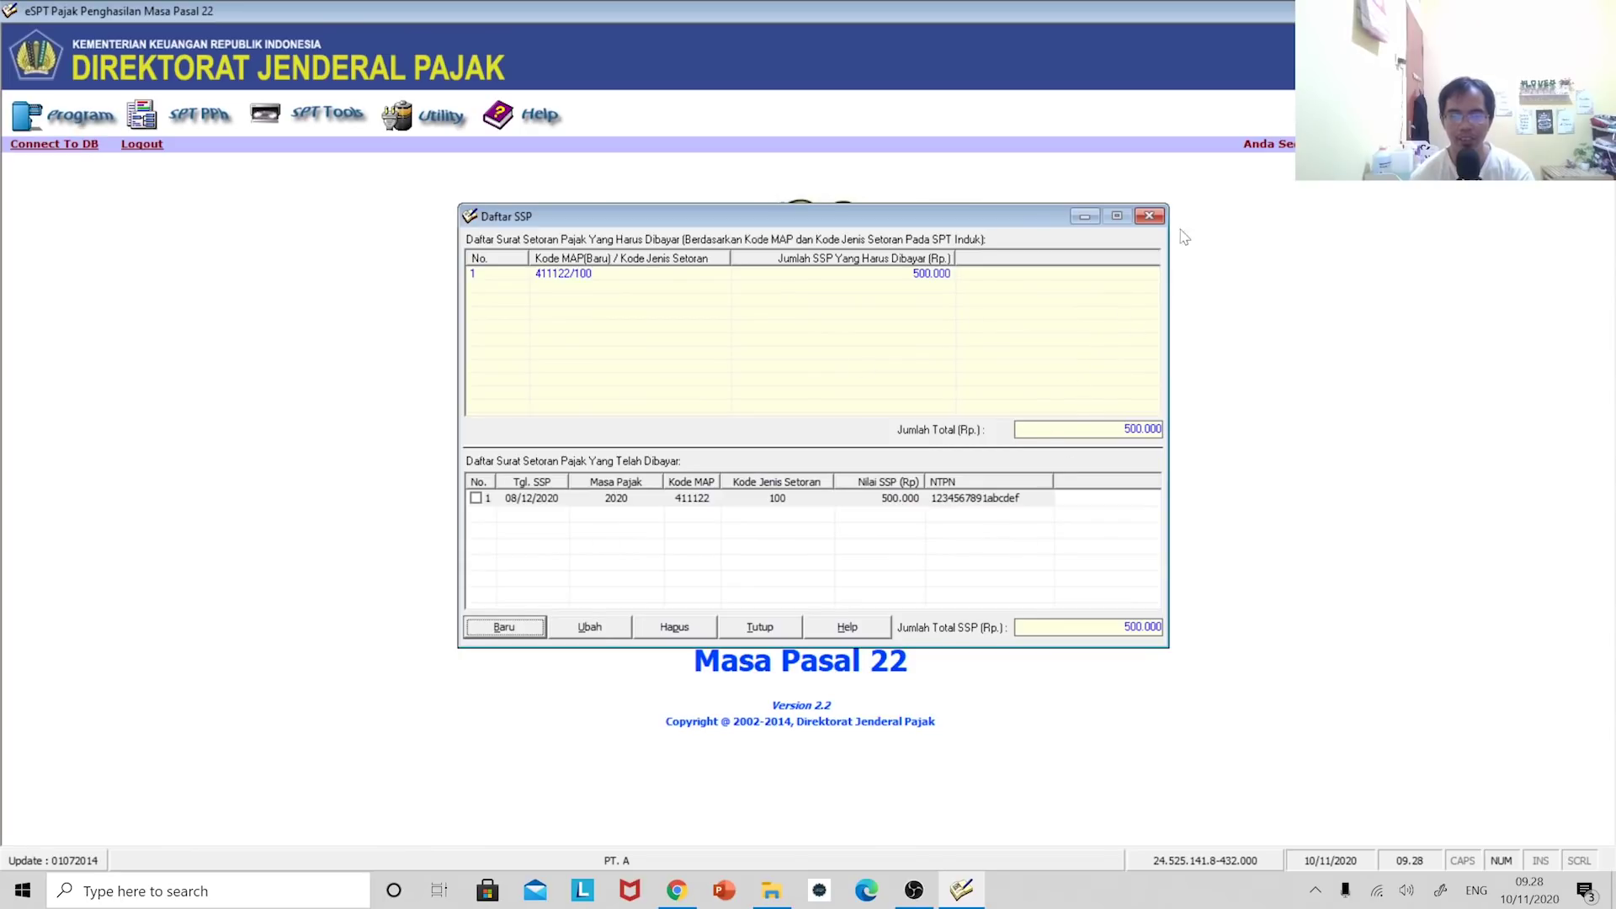
- Close the SSP list, open Lapor Data SPT Ke KPP and tick the November 2020 return
left_click(1150, 217)
left_click(336, 126)
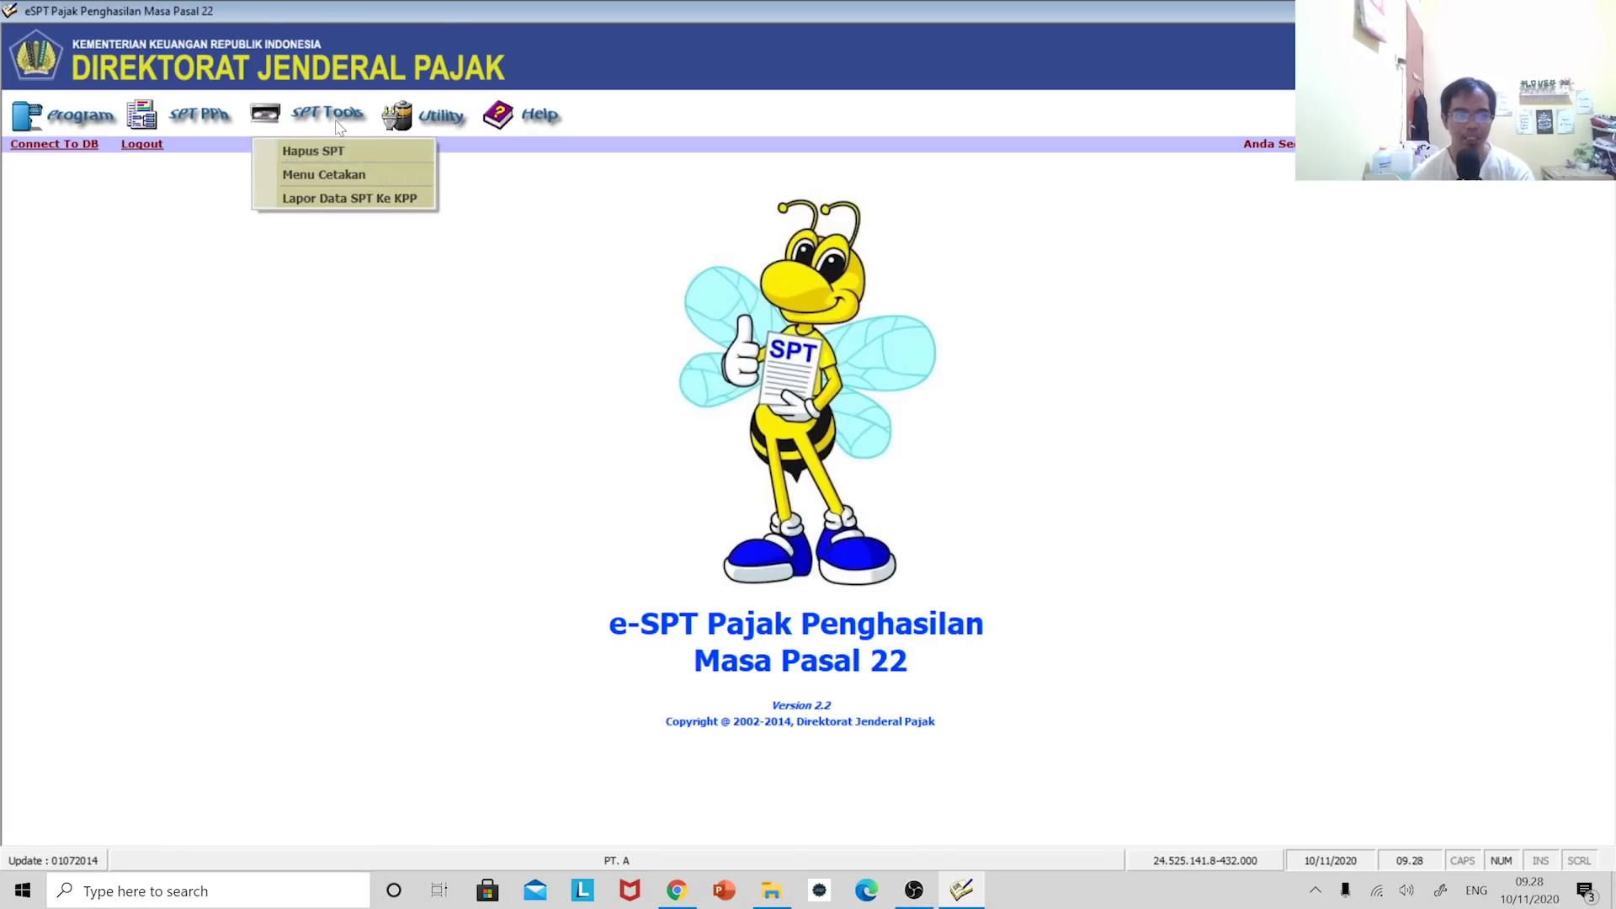
left_click(334, 199)
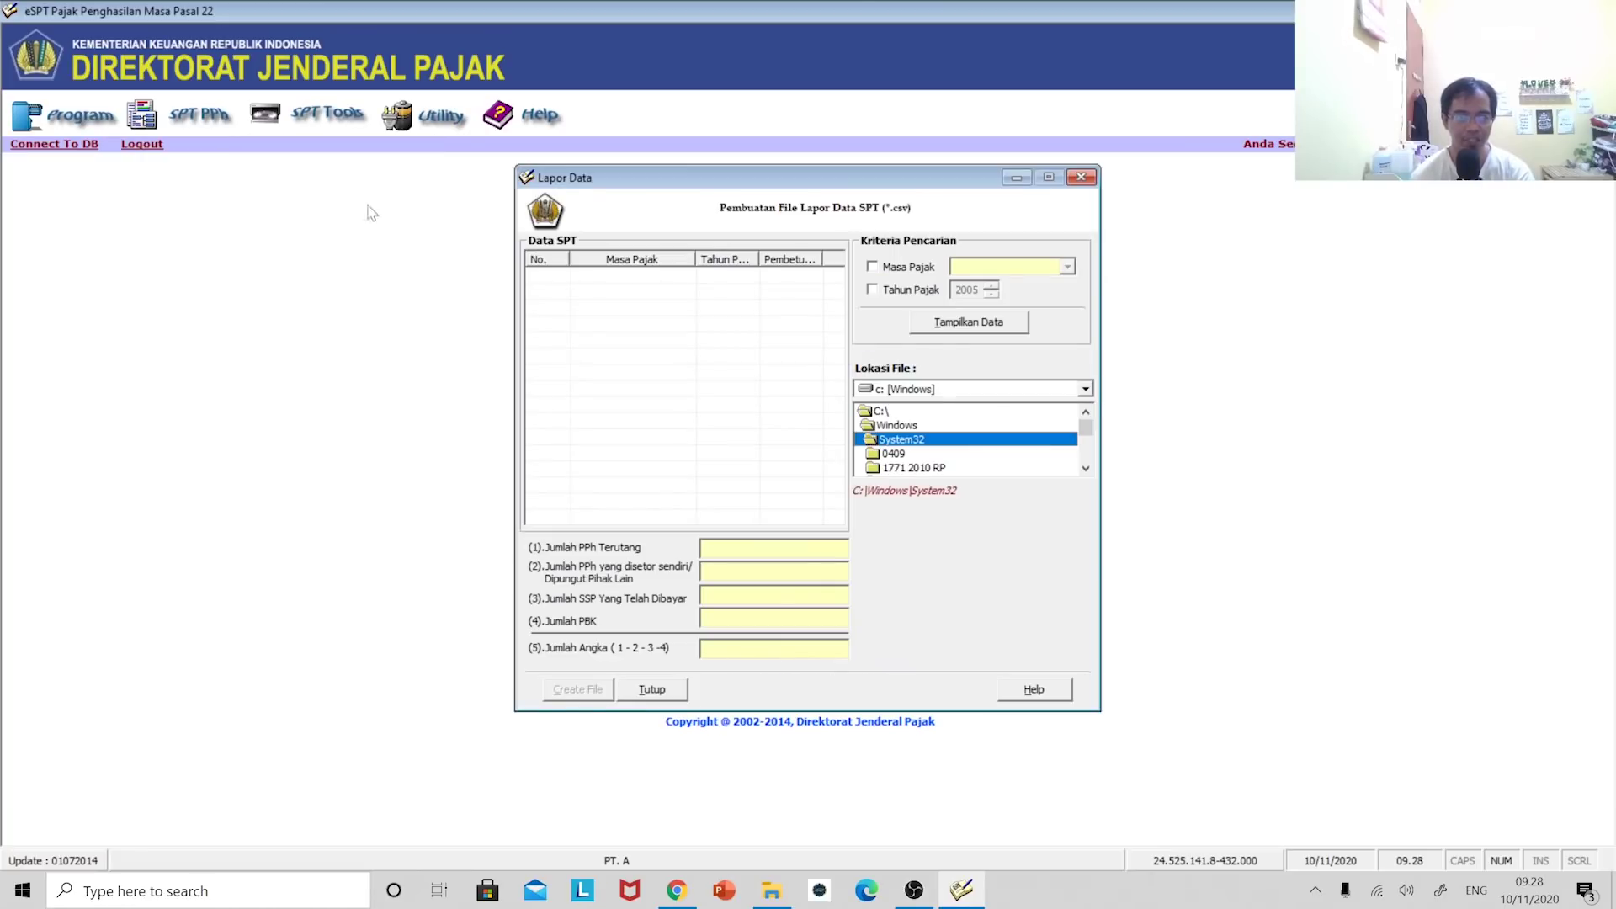
left_click(973, 325)
left_click(684, 280)
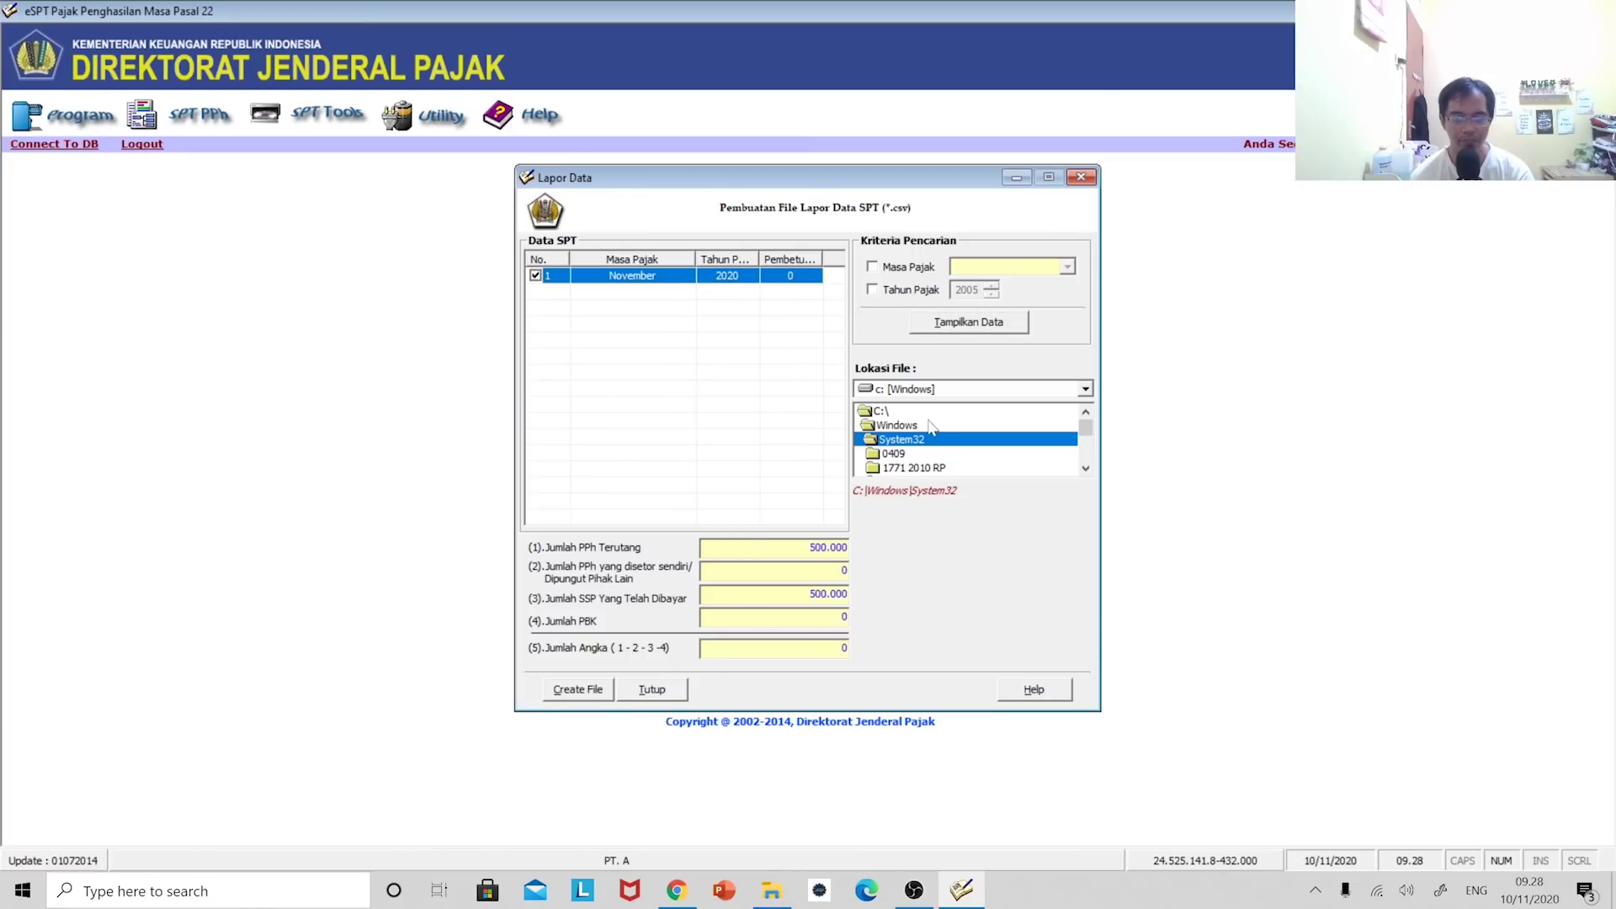
- Create the CSV report file in the d:\ESPT folder and dismiss the saved confirmation
double_click(904, 416)
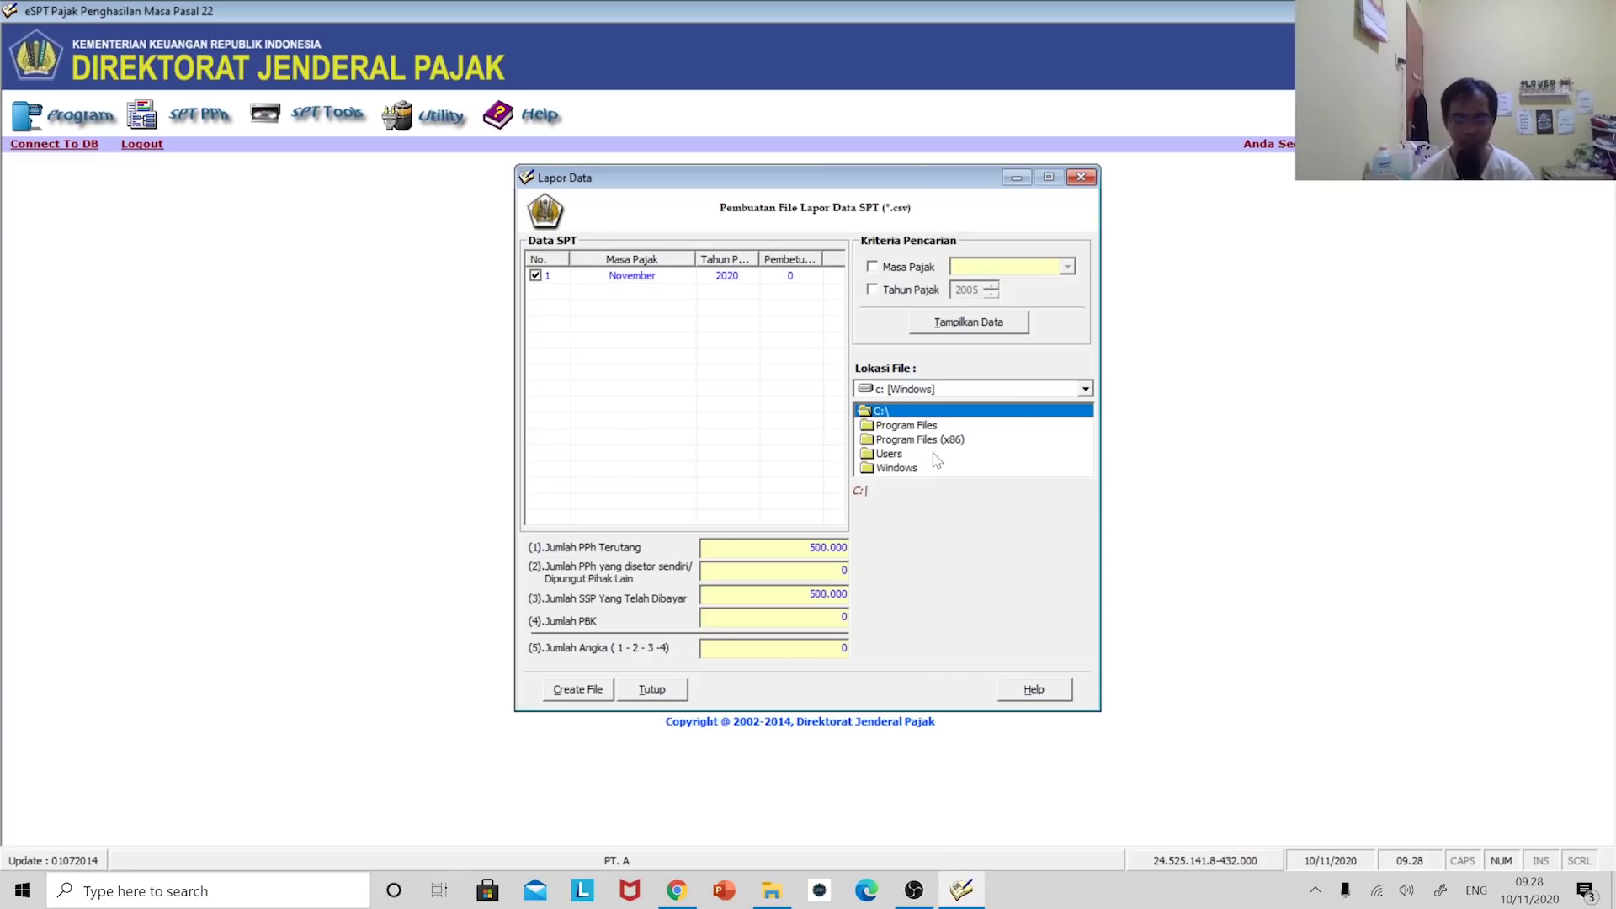
left_click(892, 389)
left_click(901, 421)
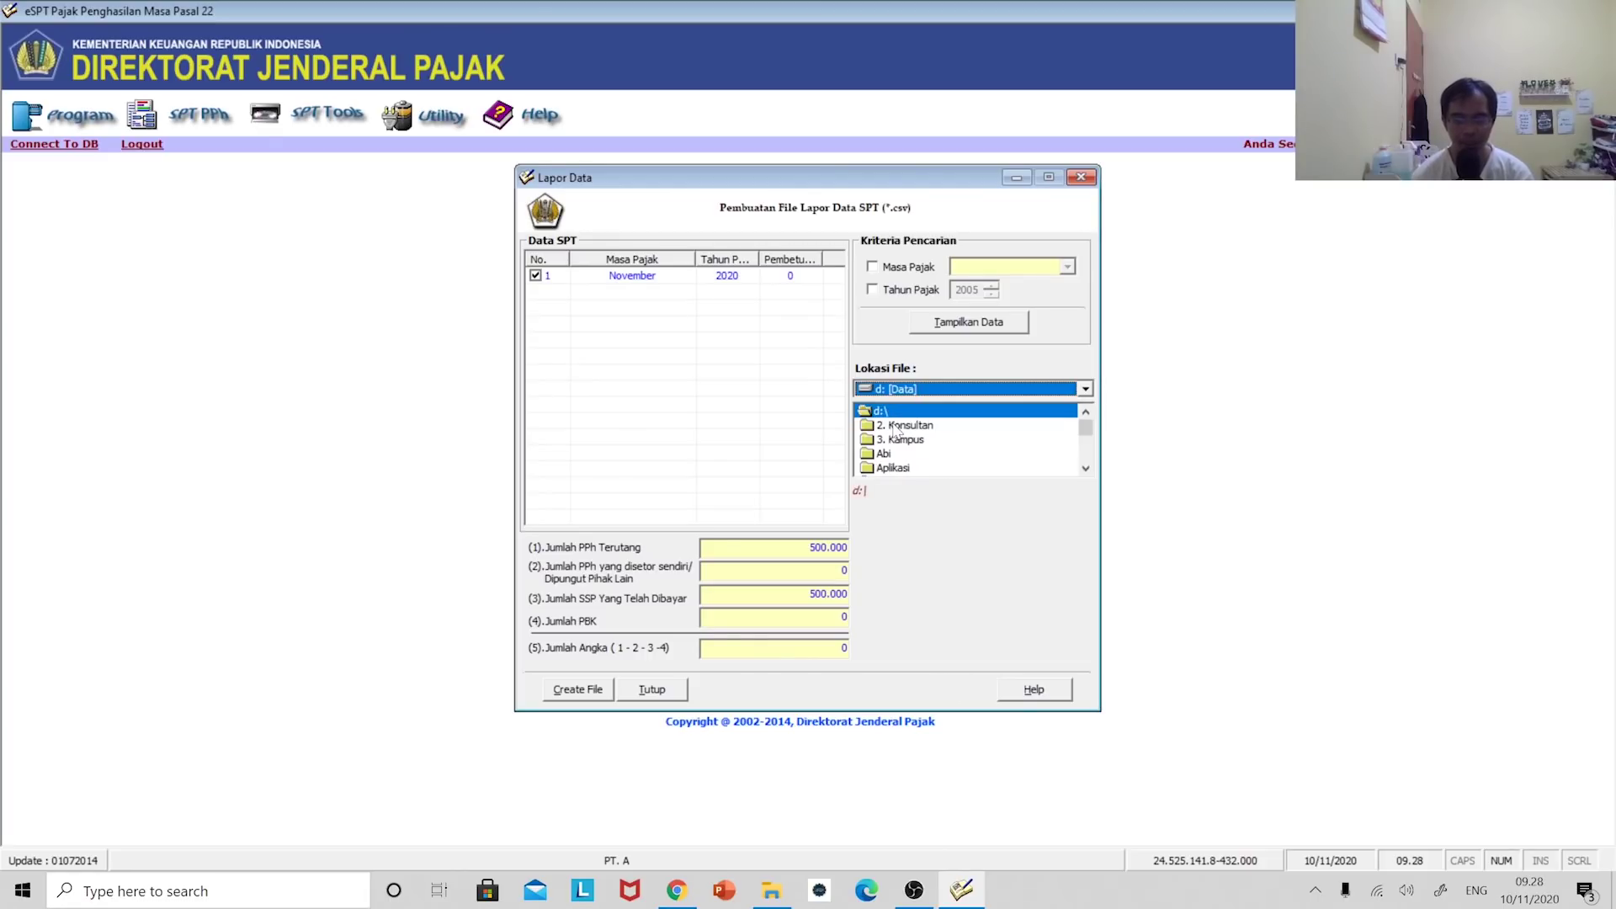
scroll(904, 471, "down", 3)
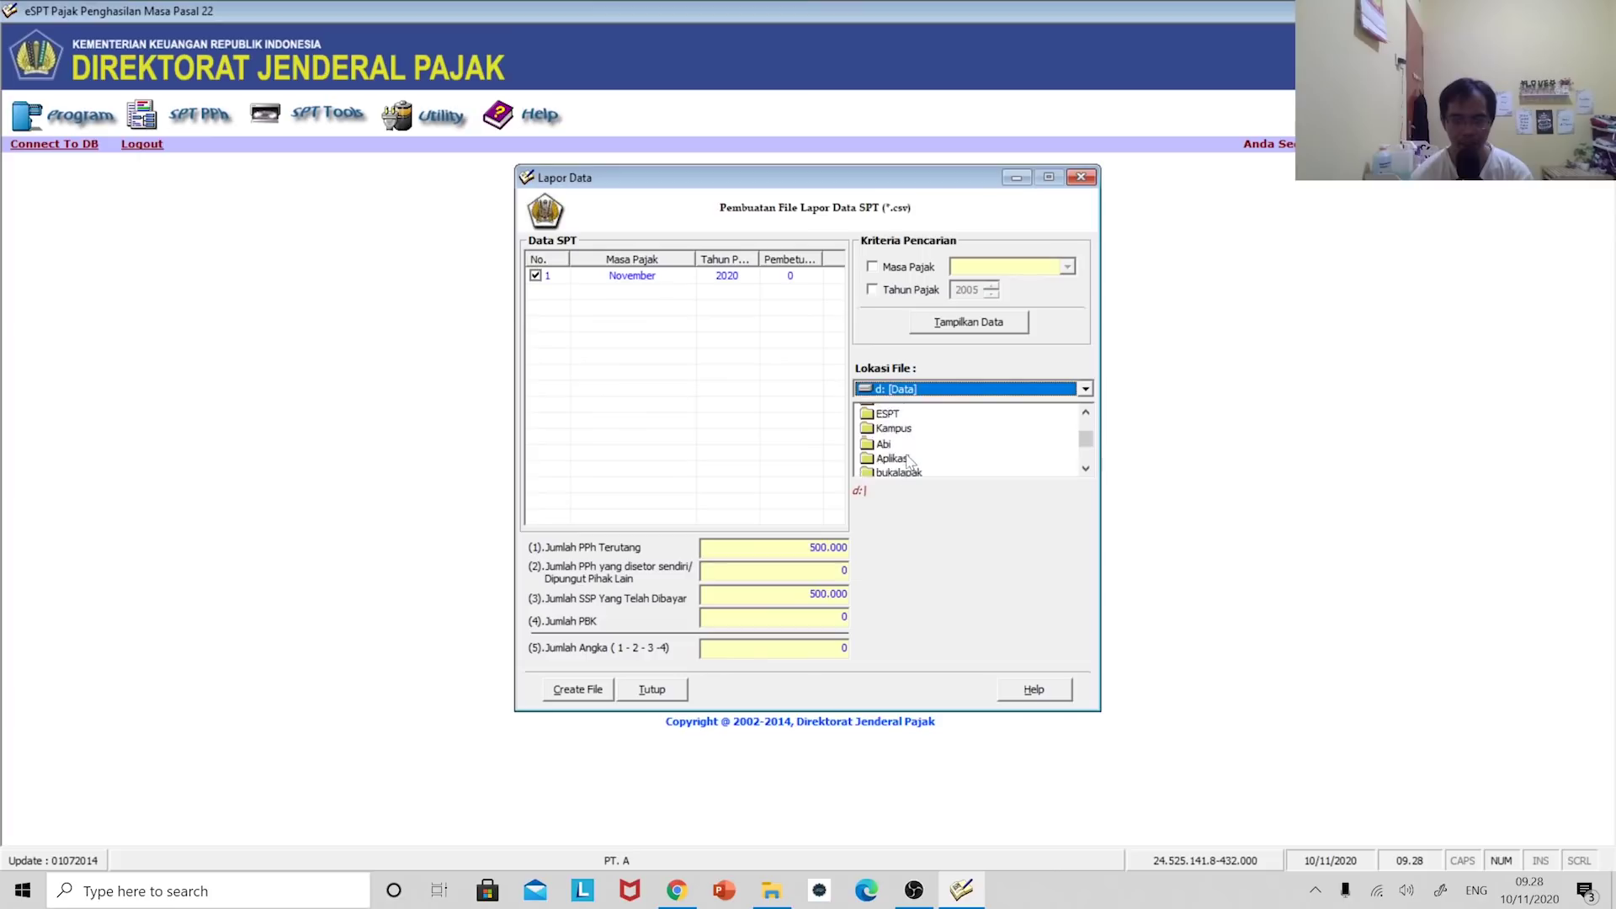
double_click(917, 412)
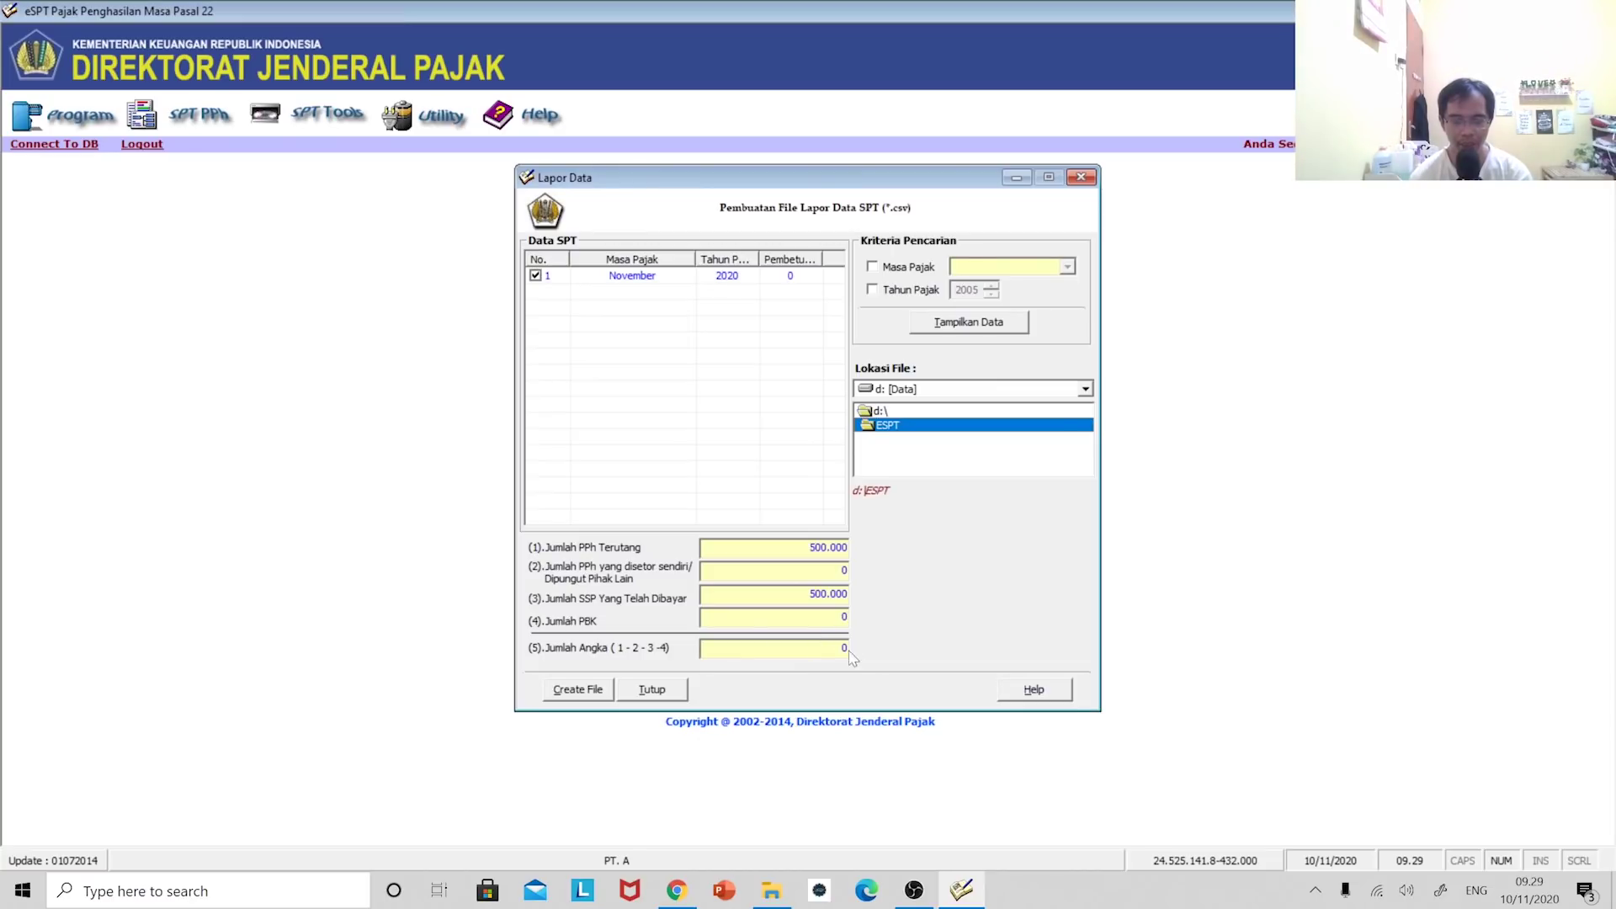
left_click(579, 691)
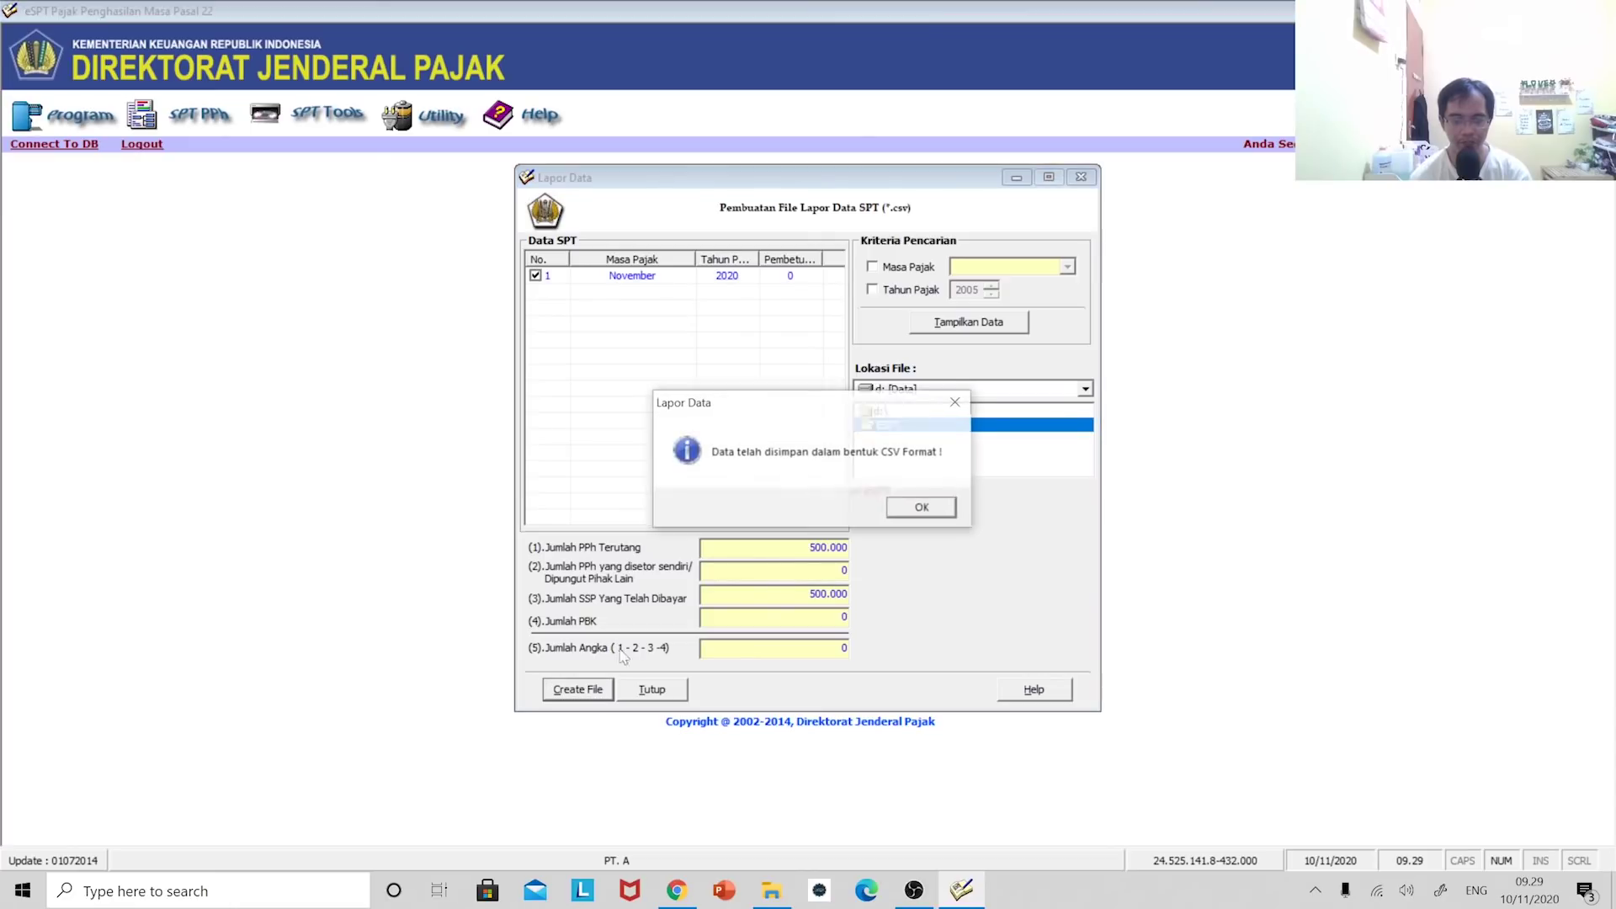
key("Return")
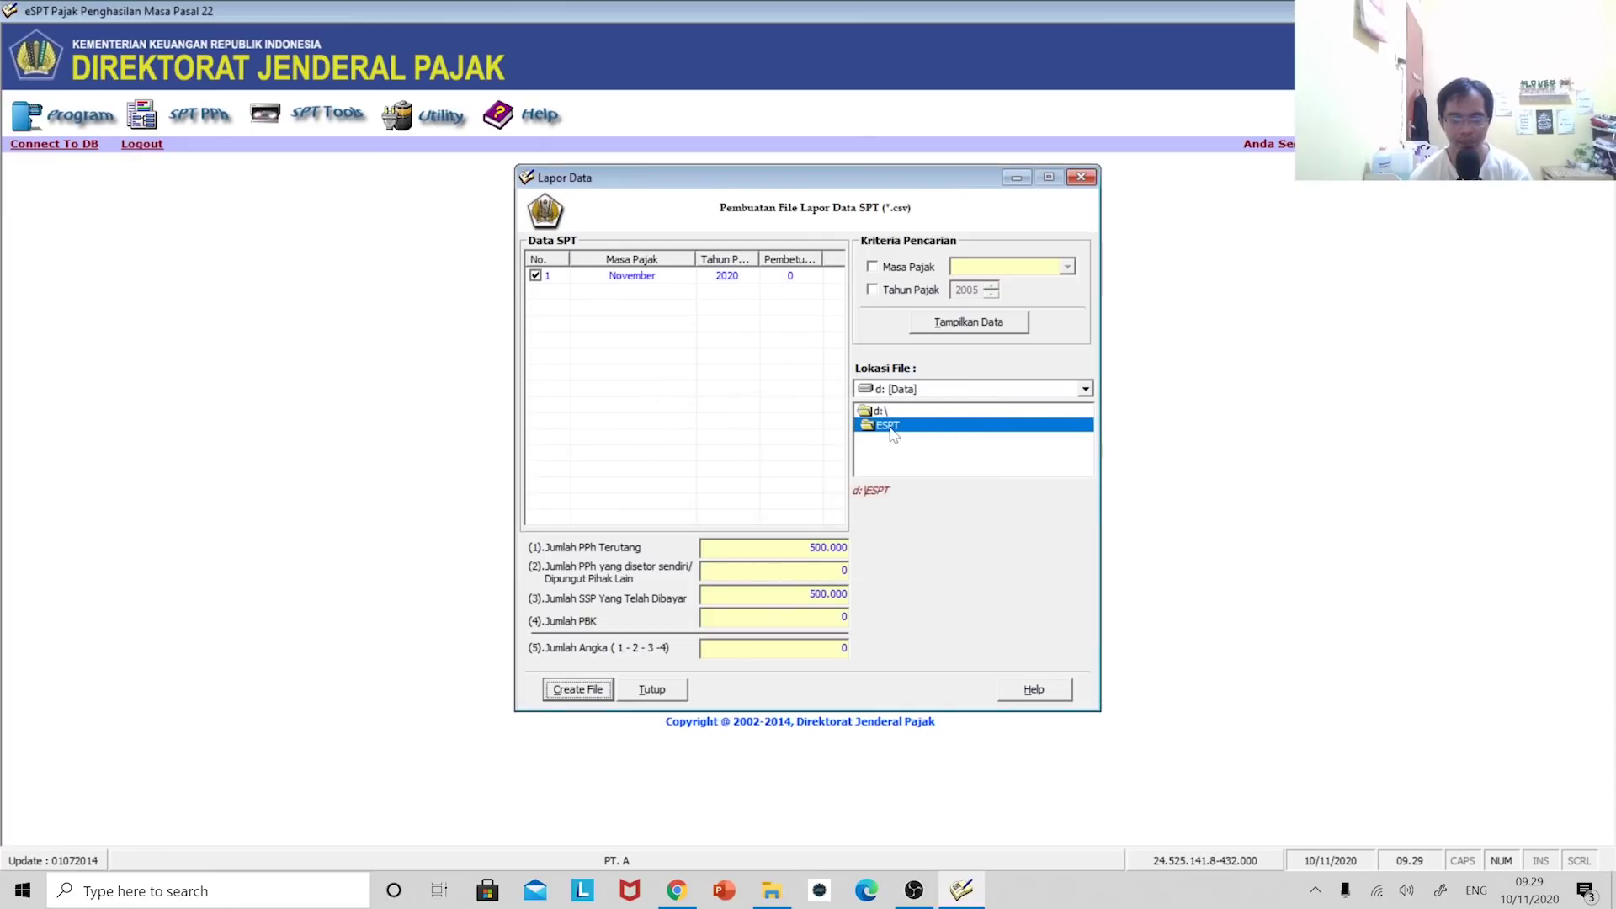
- Open d:\ESPT in File Explorer, select the new CSV file and widen the Name column
left_click(773, 895)
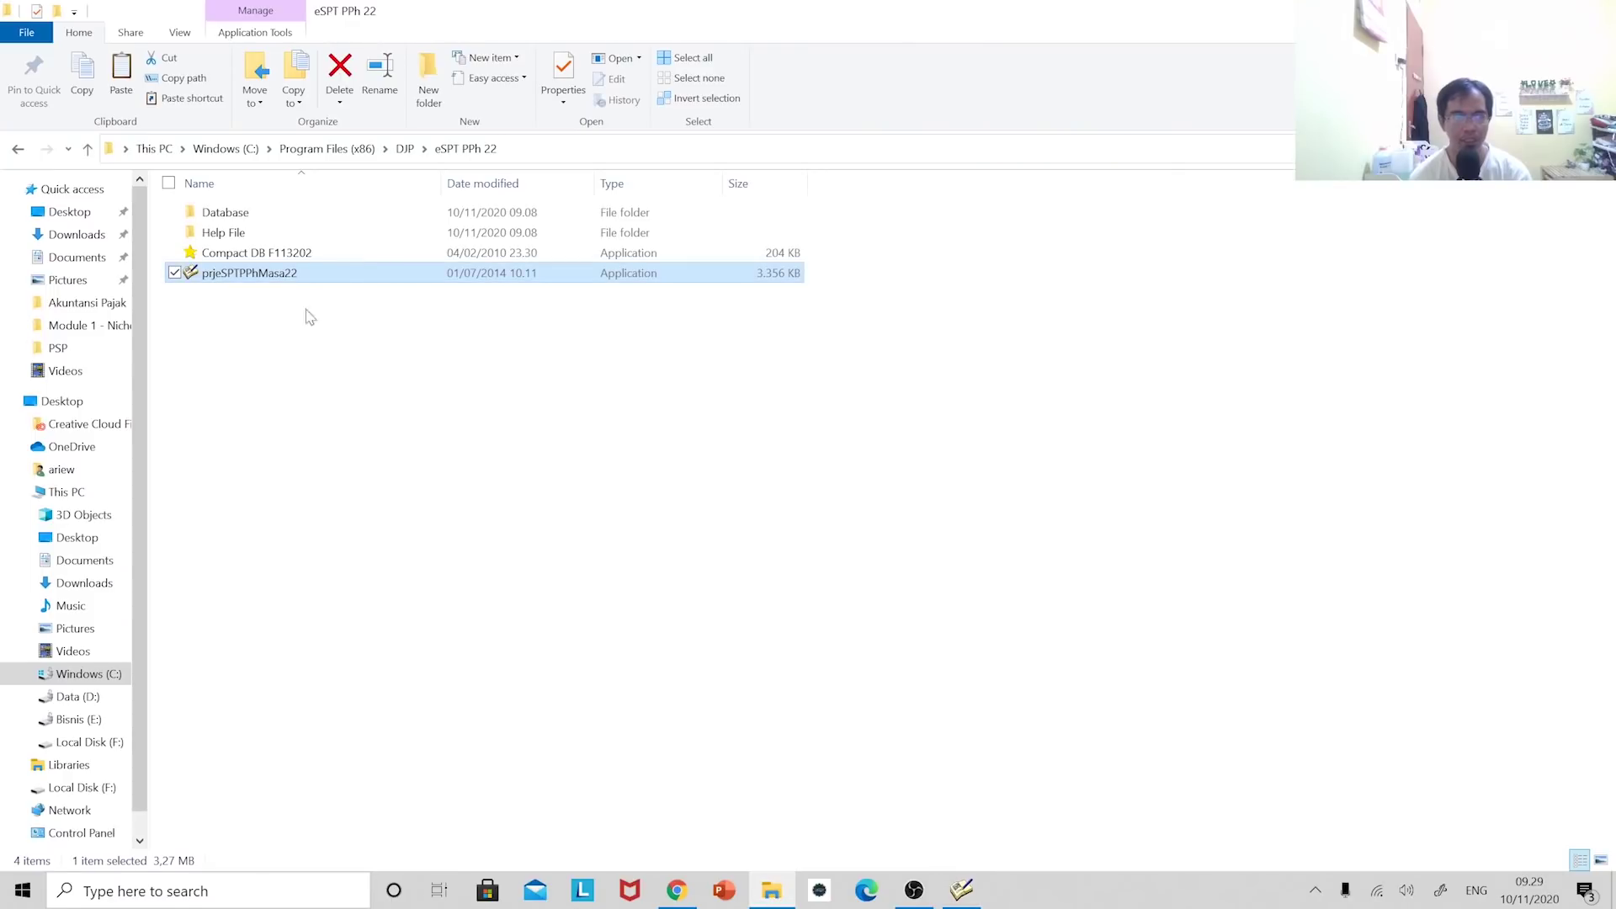
left_click(89, 673)
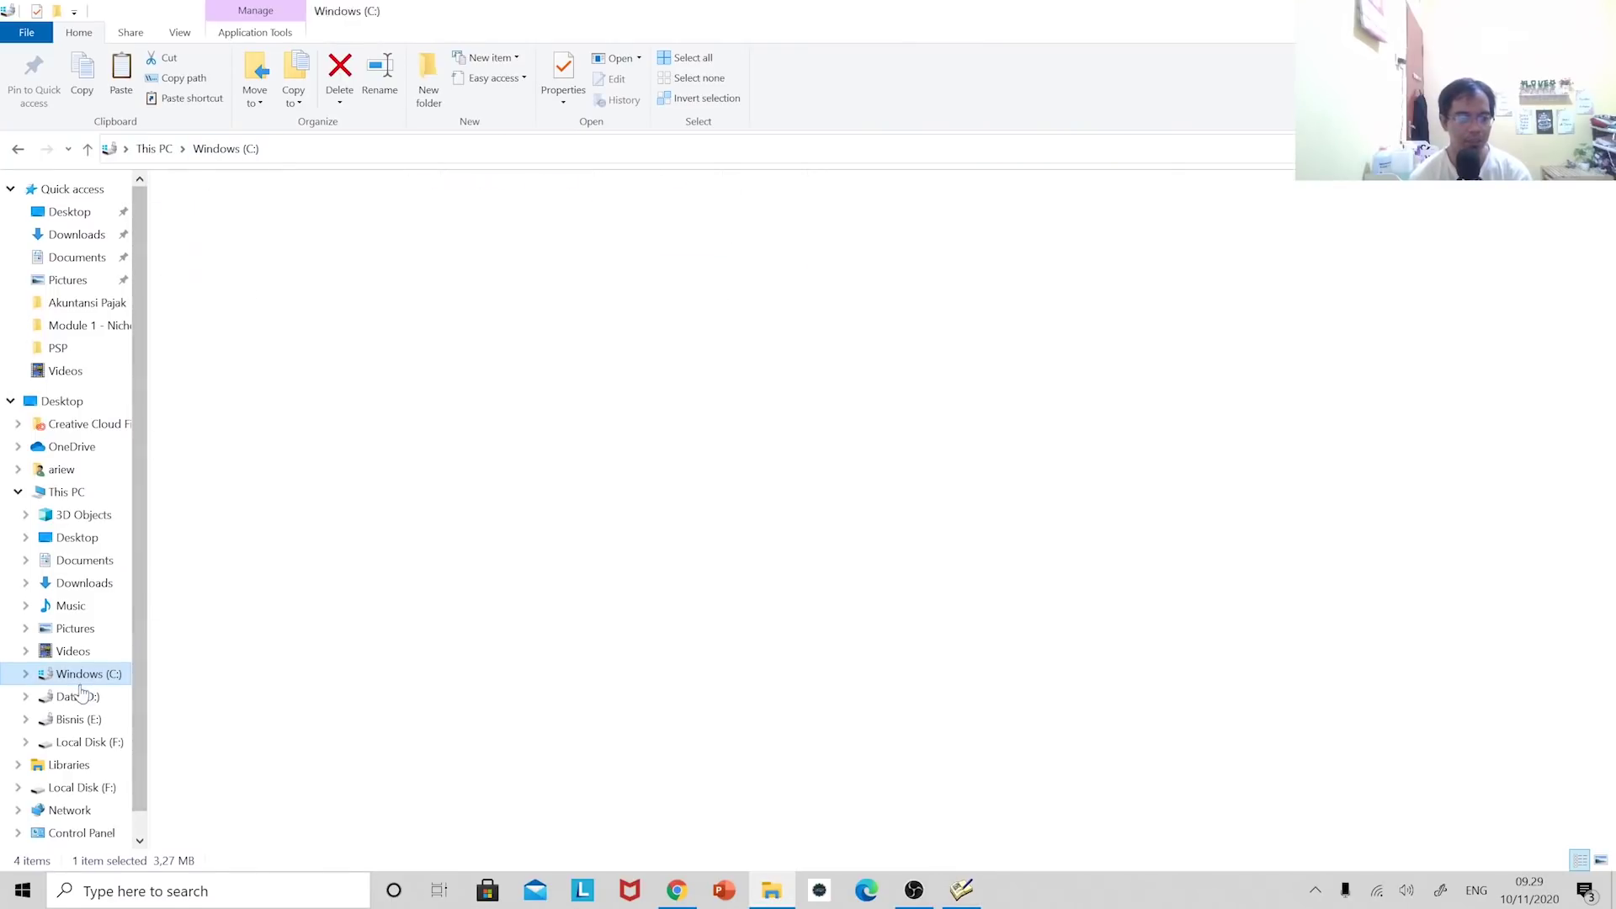
left_click(78, 697)
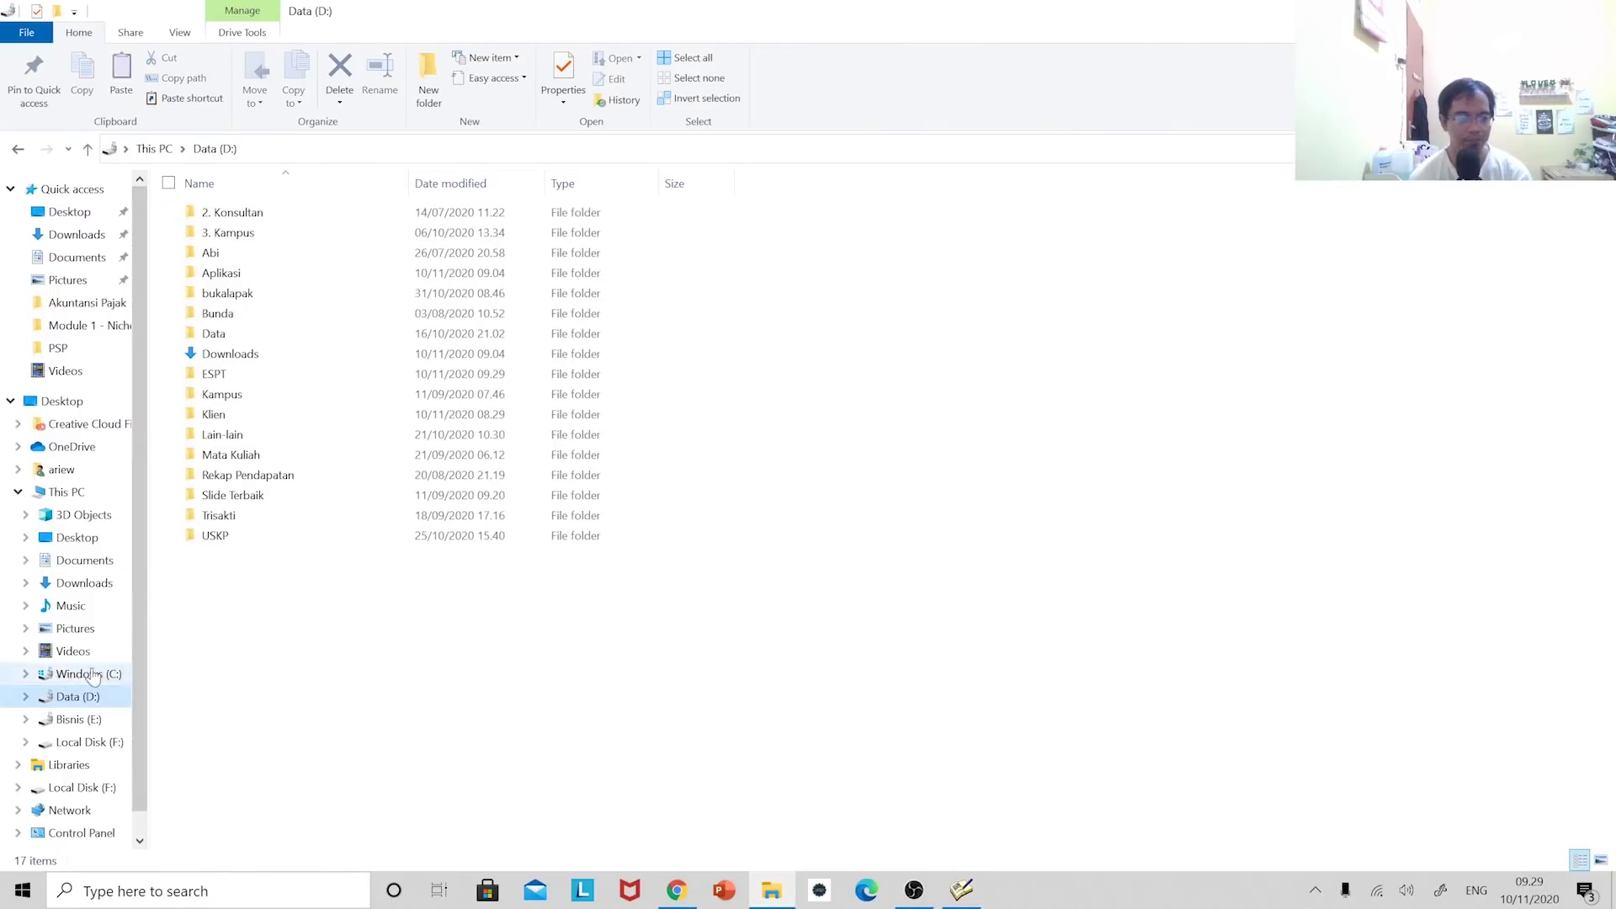
double_click(261, 374)
left_click(271, 217)
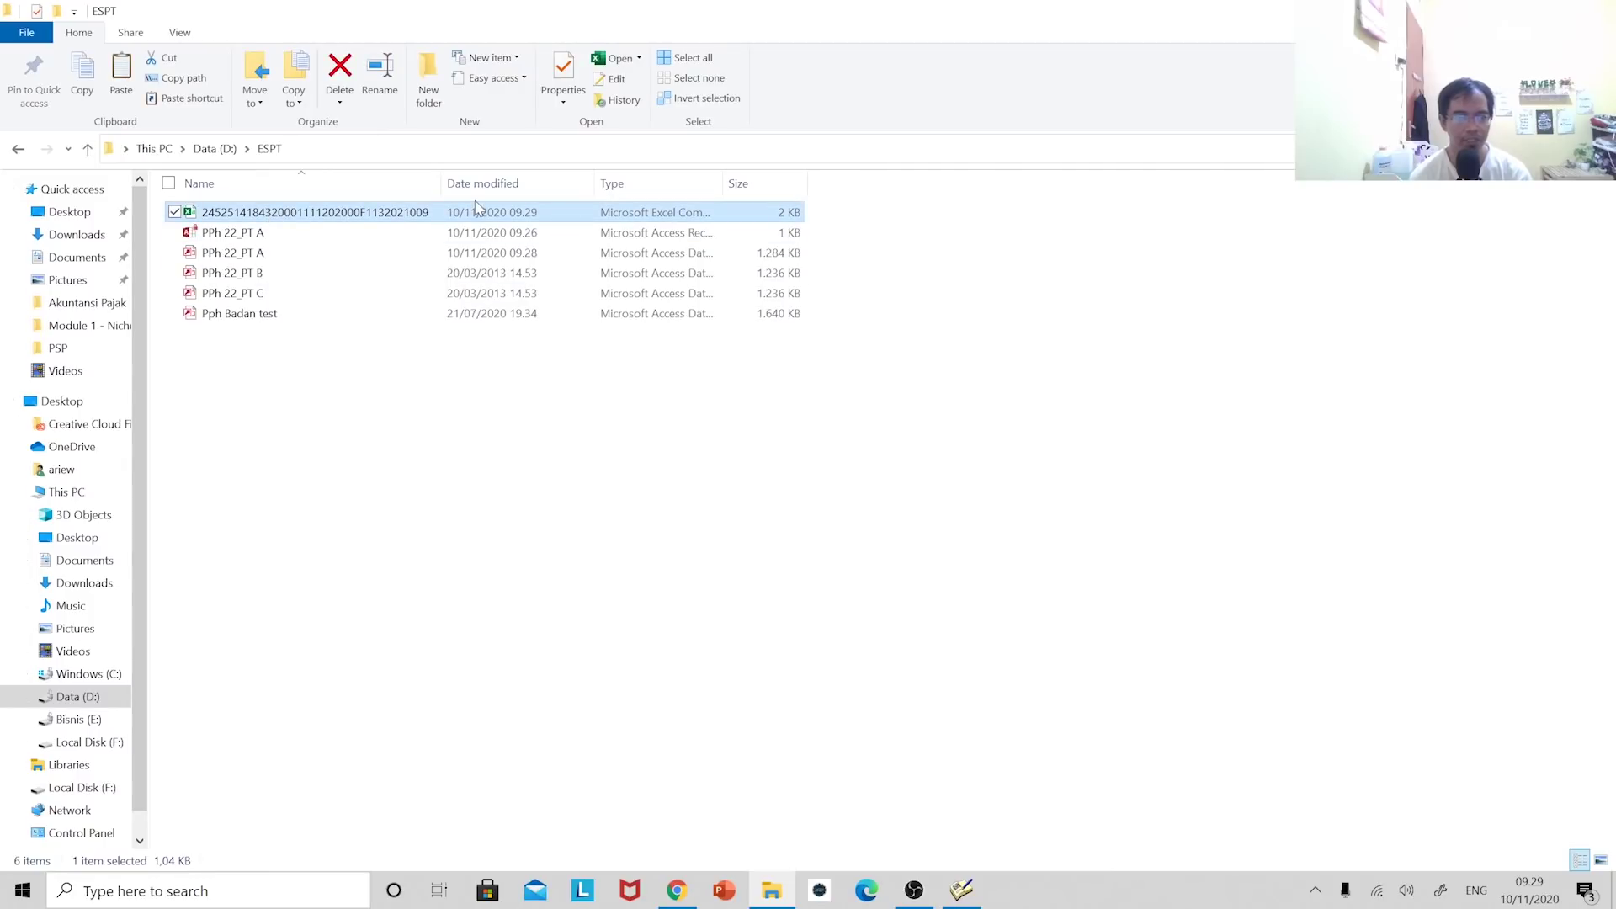
left_click_drag(446, 184, 656, 184)
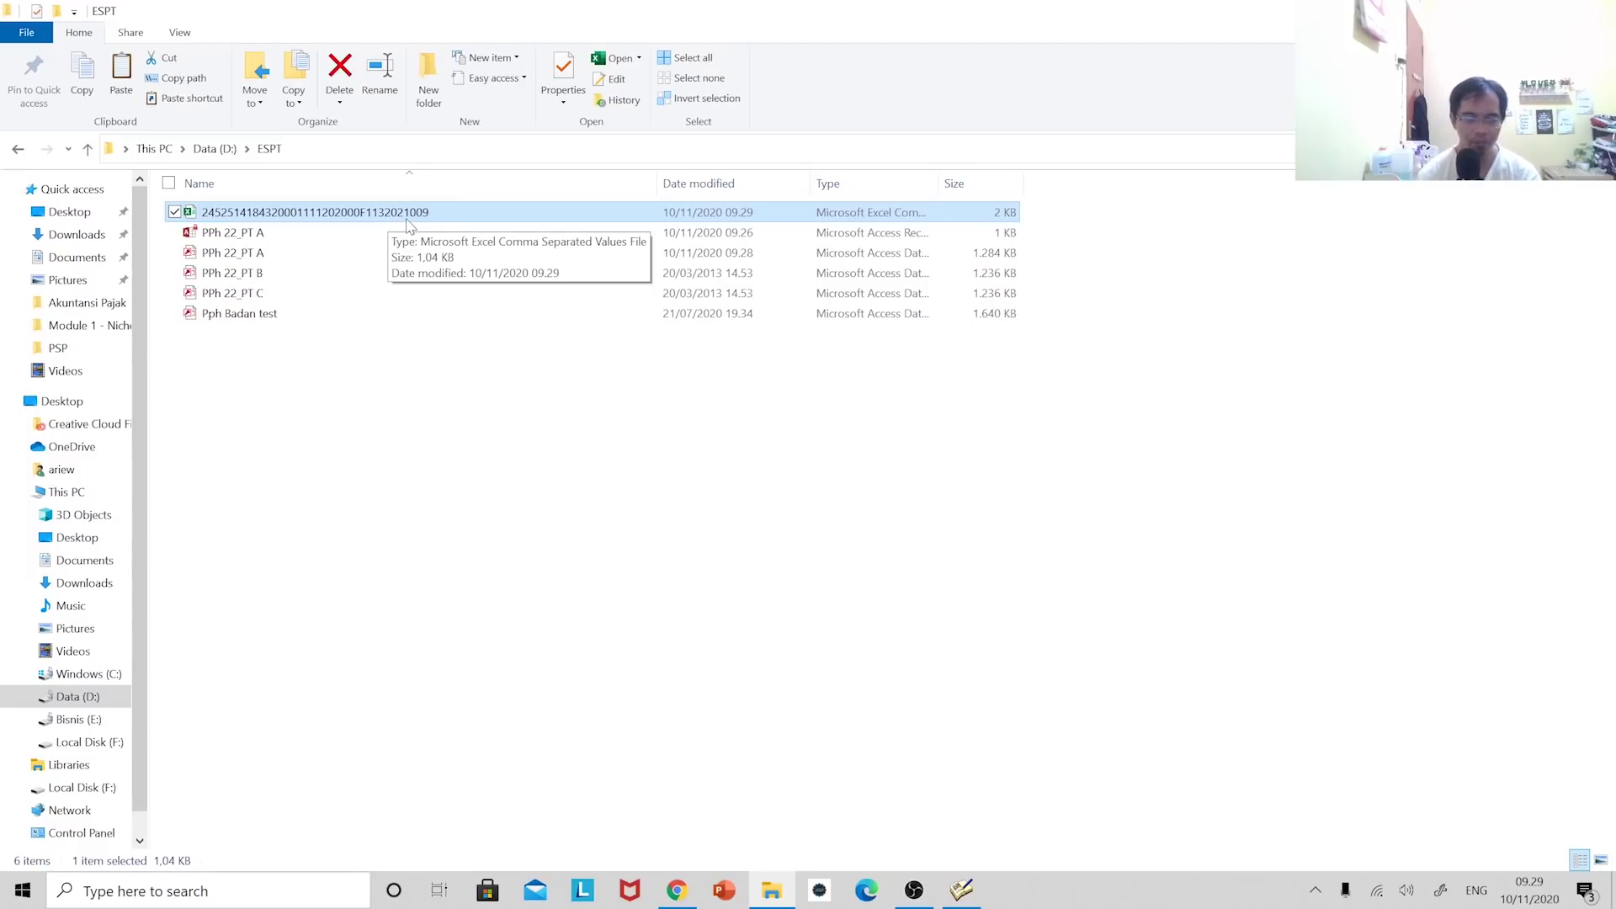
left_click(676, 895)
- Back in e-SPT, close Lapor Data and reopen the November 2020 SPT Masa PPh Pasal 22 form
left_click(965, 897)
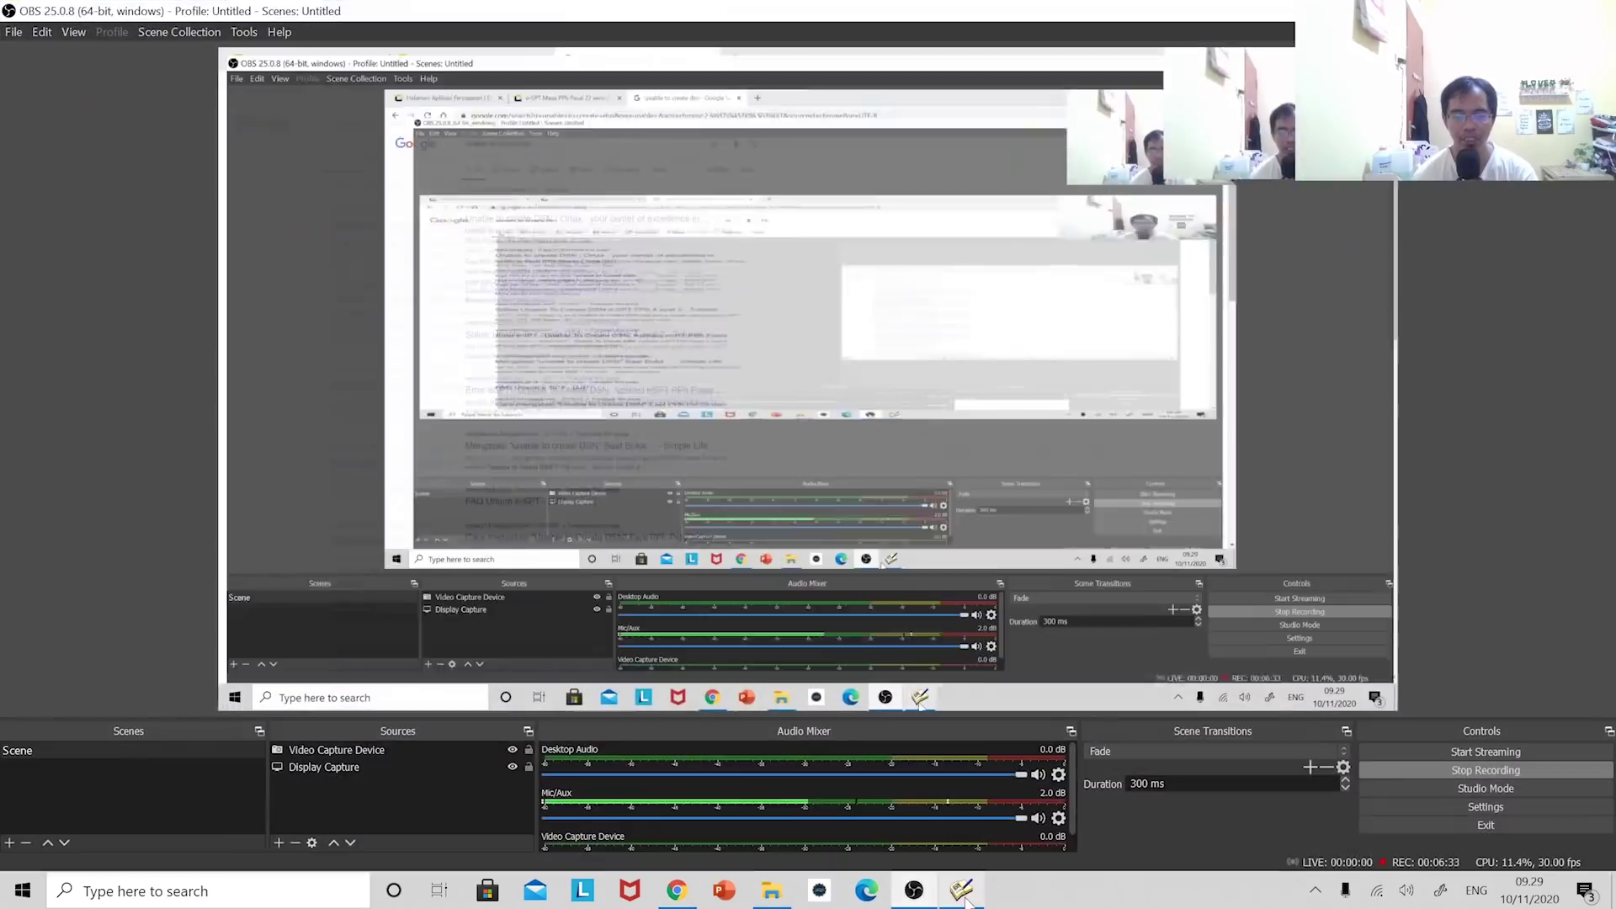
left_click(965, 894)
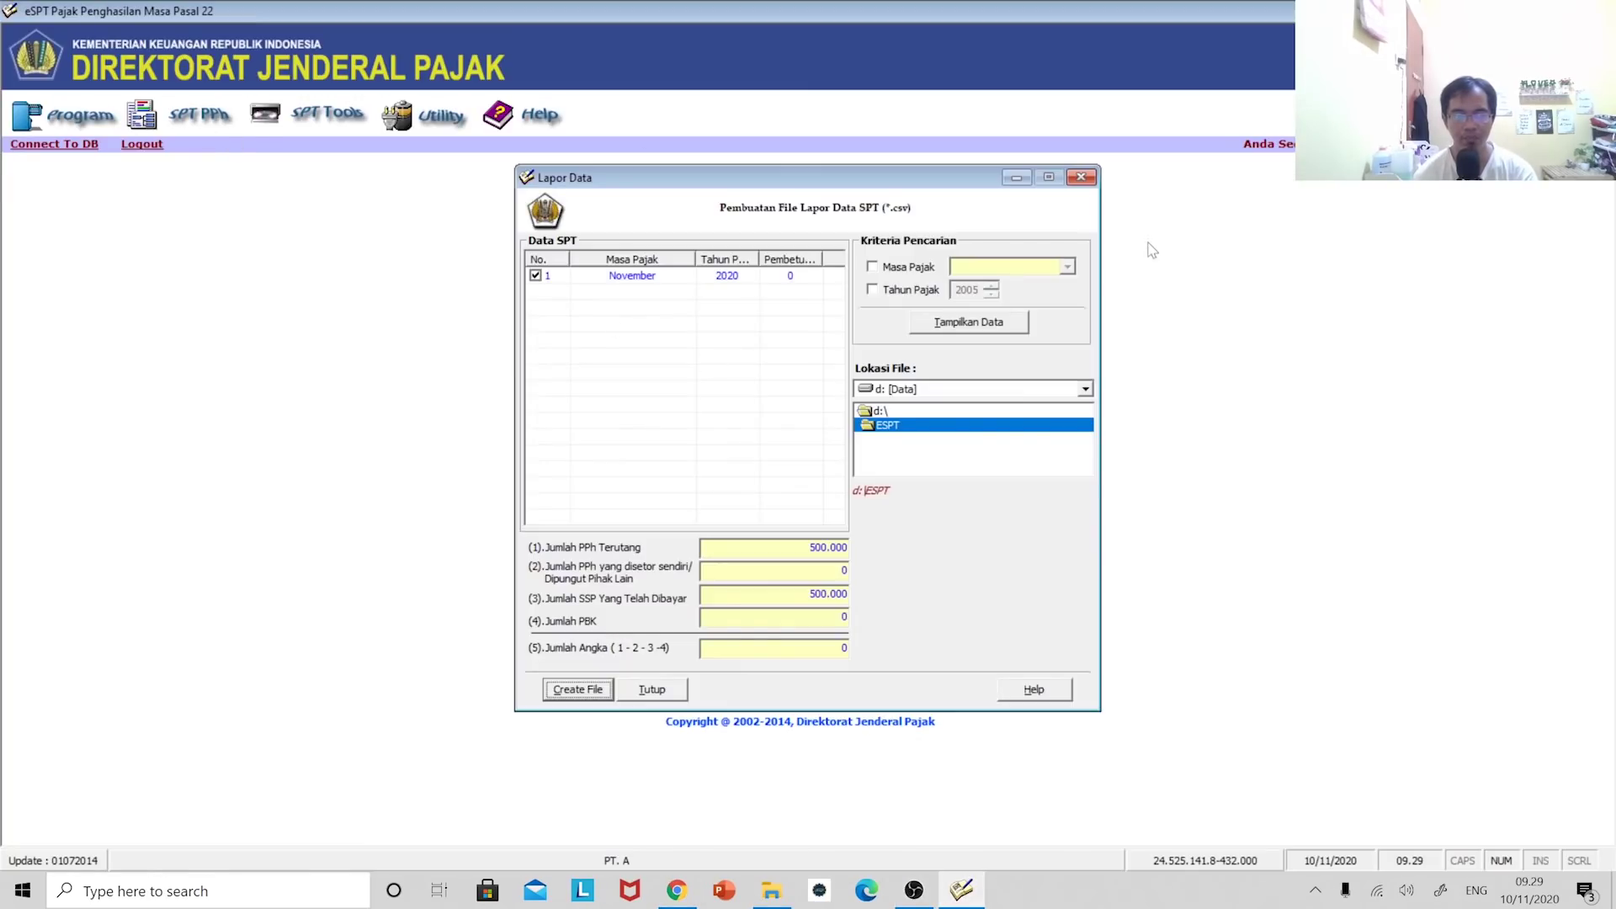
left_click(1081, 177)
left_click(169, 114)
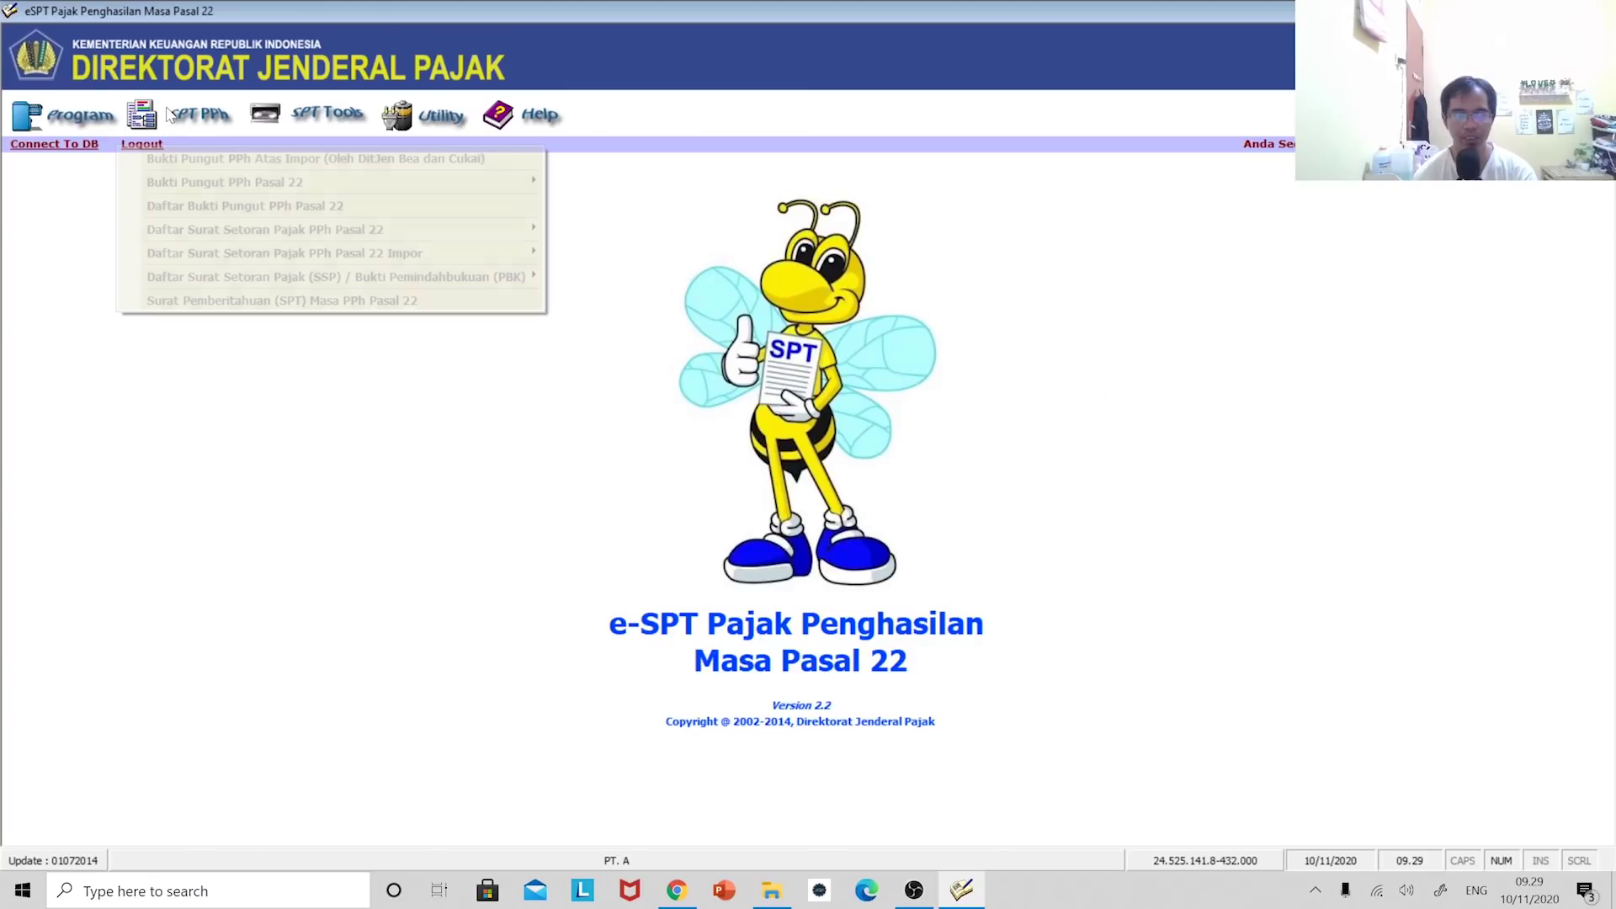
left_click(252, 300)
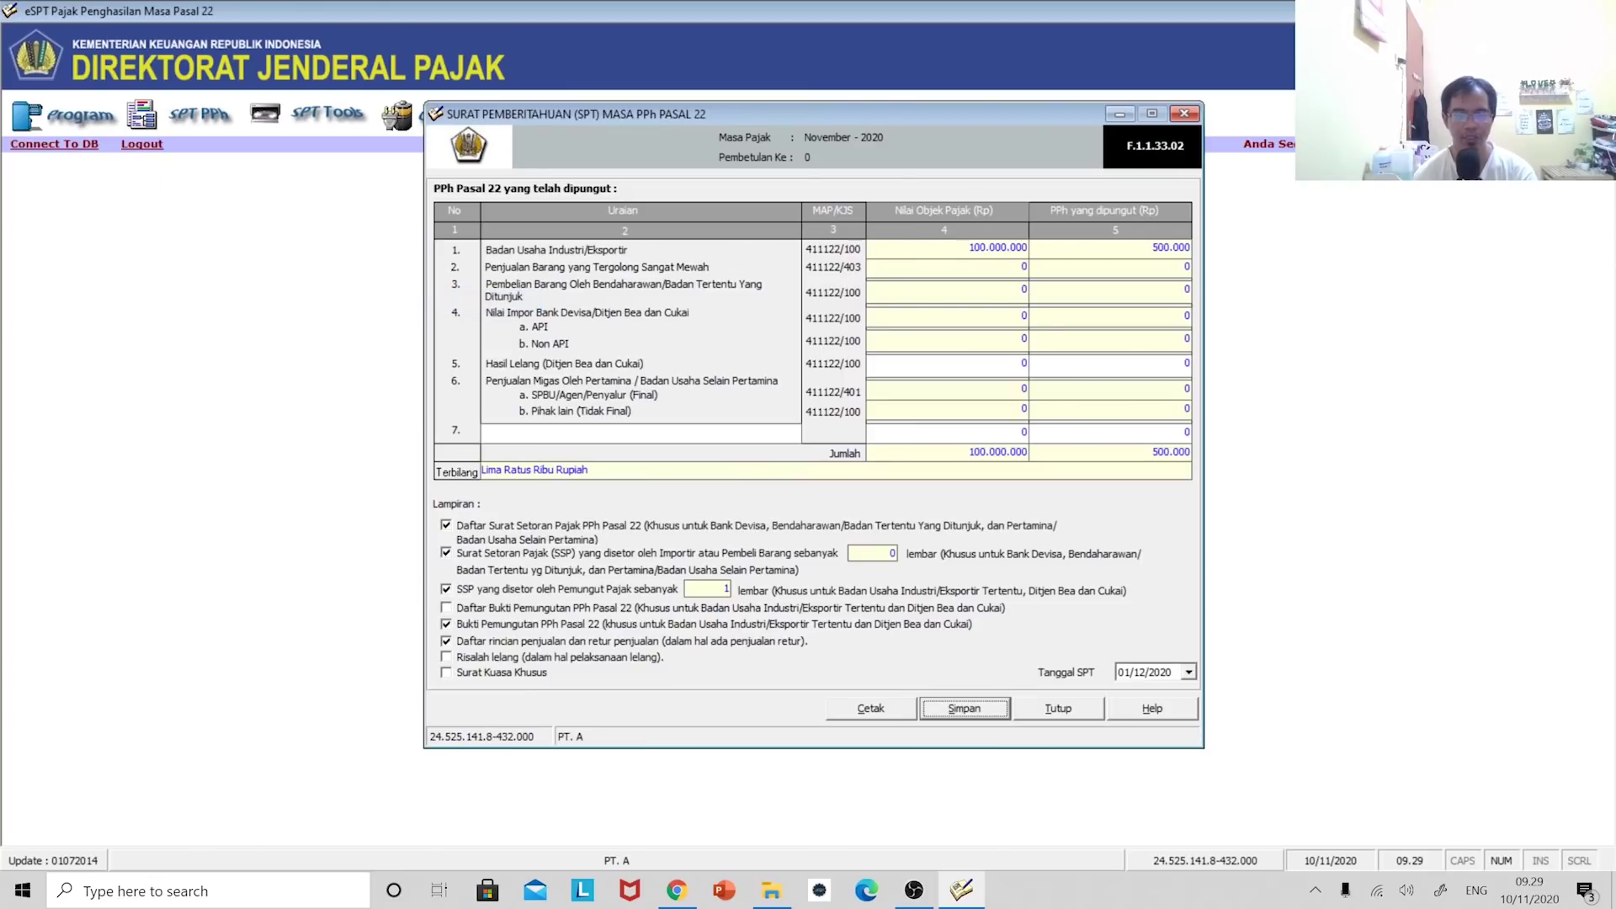